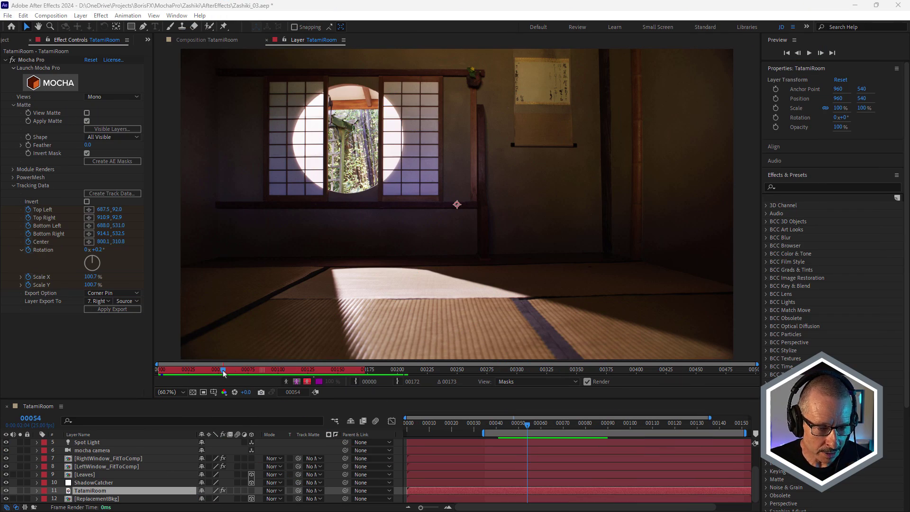
Scrub and play through the footage to review the track, then select the TatamiRoom layer
{"action": "mouse_move", "coordinate": [224, 370]}
{"action": "left_mouse_down"}
{"action": "mouse_move", "coordinate": [247, 368]}
{"action": "mouse_move", "coordinate": [223, 370]}
{"action": "left_mouse_up"}
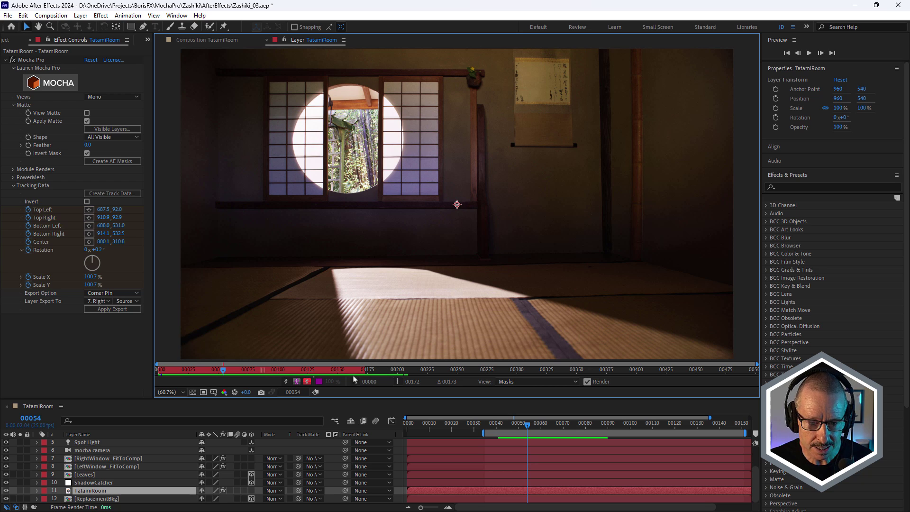
{"action": "left_click_drag", "start_coordinate": [223, 373], "coordinate": [179, 370]}
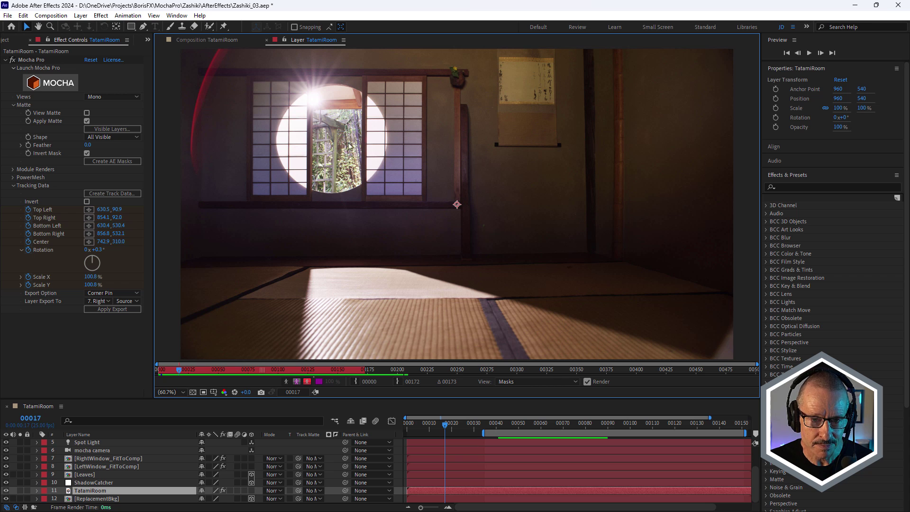
{"action": "key", "text": "space"}
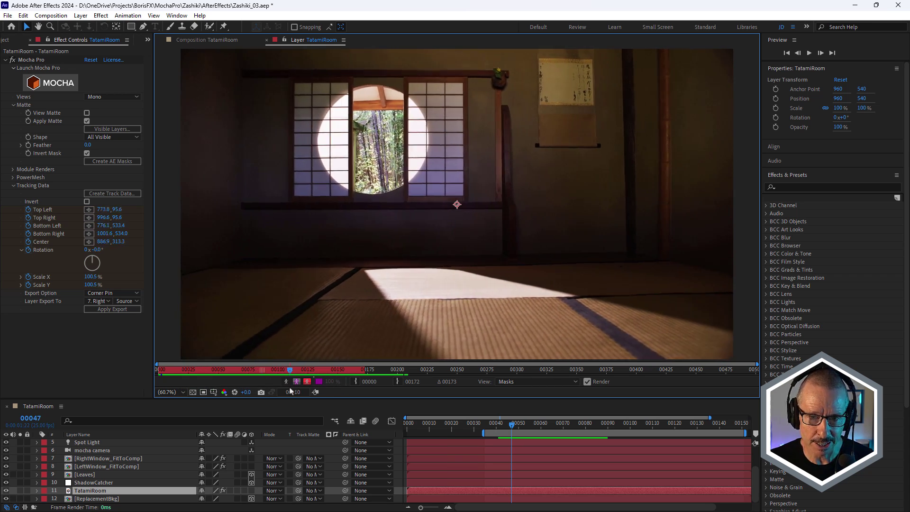
{"action": "key", "text": "space"}
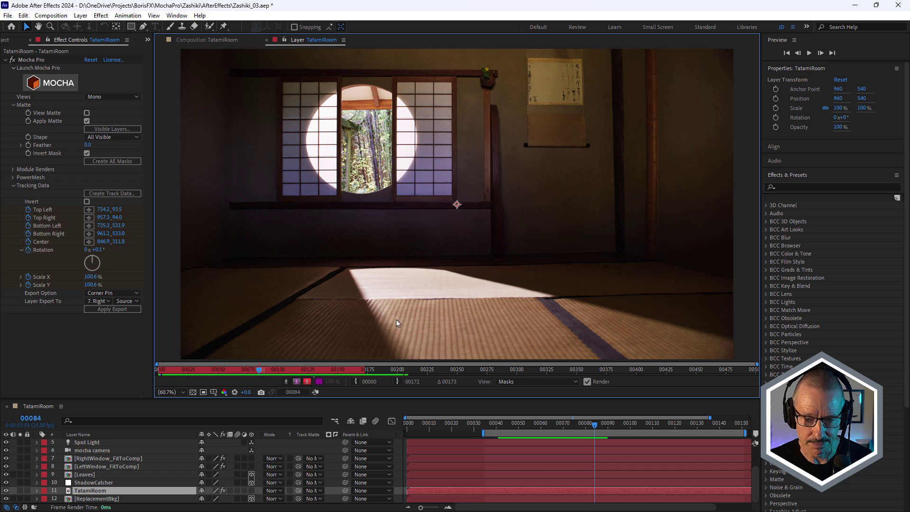
{"action": "left_click_drag", "start_coordinate": [259, 372], "coordinate": [191, 373]}
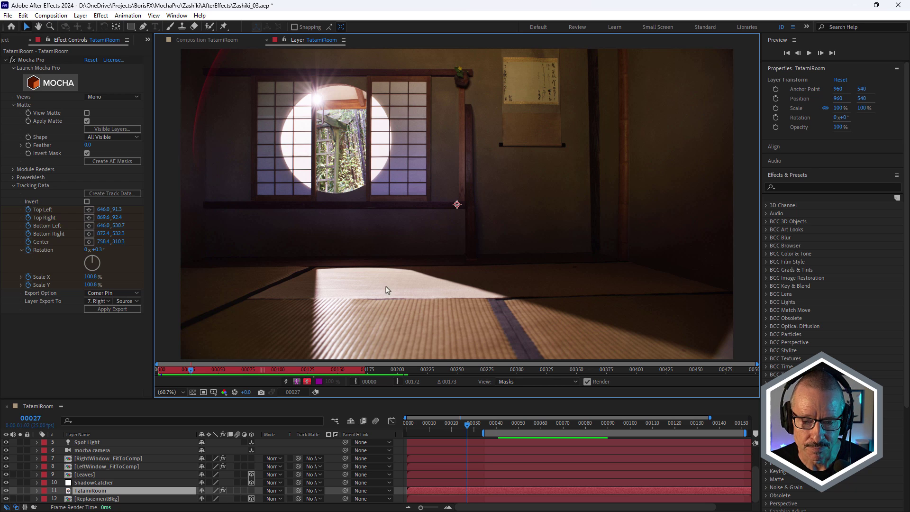
{"action": "mouse_move", "coordinate": [192, 371]}
{"action": "left_mouse_down"}
{"action": "mouse_move", "coordinate": [213, 387]}
{"action": "mouse_move", "coordinate": [209, 375]}
{"action": "left_mouse_up"}
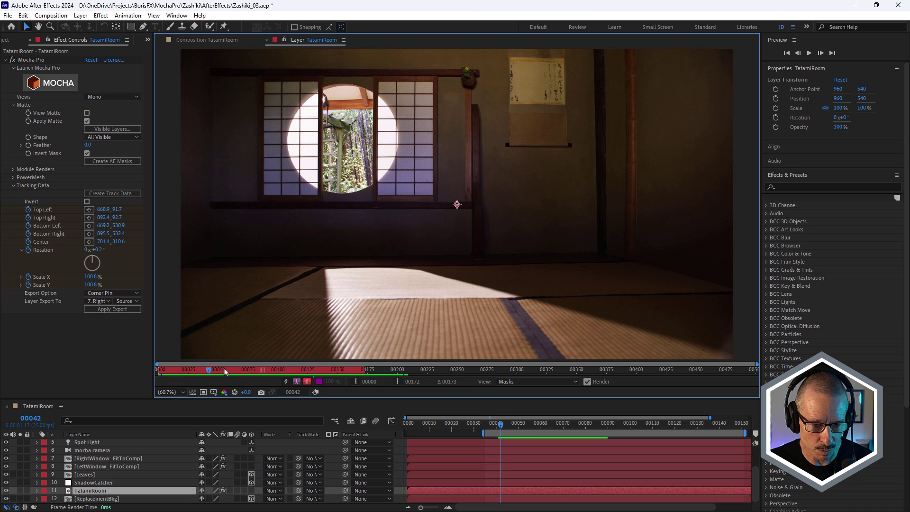
{"action": "left_click_drag", "start_coordinate": [210, 373], "coordinate": [247, 374]}
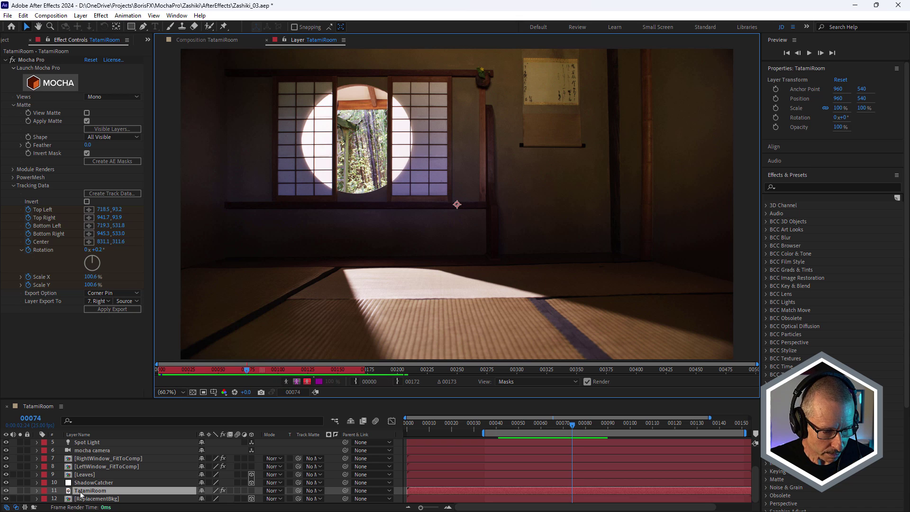
{"action": "left_click", "coordinate": [80, 494]}
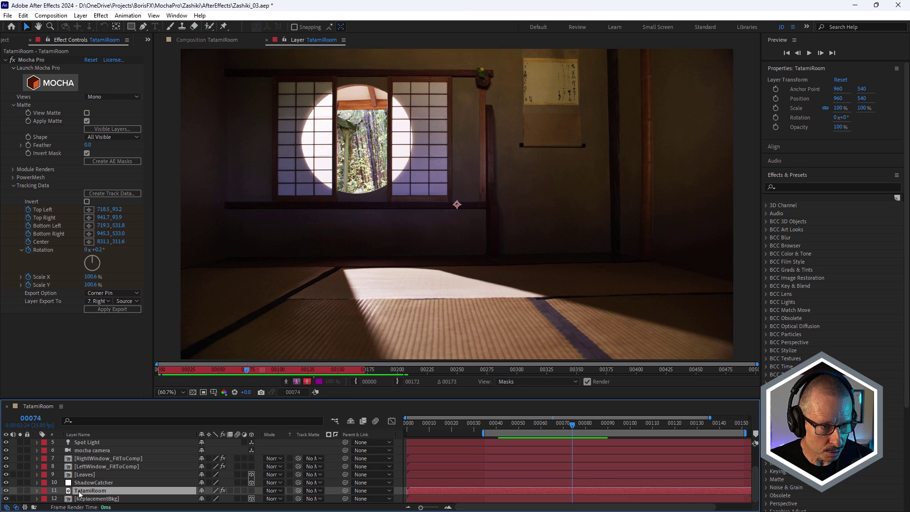
Launch Mocha Pro, hide the Window layer and show the window occlusion layer
{"action": "left_click", "coordinate": [52, 83]}
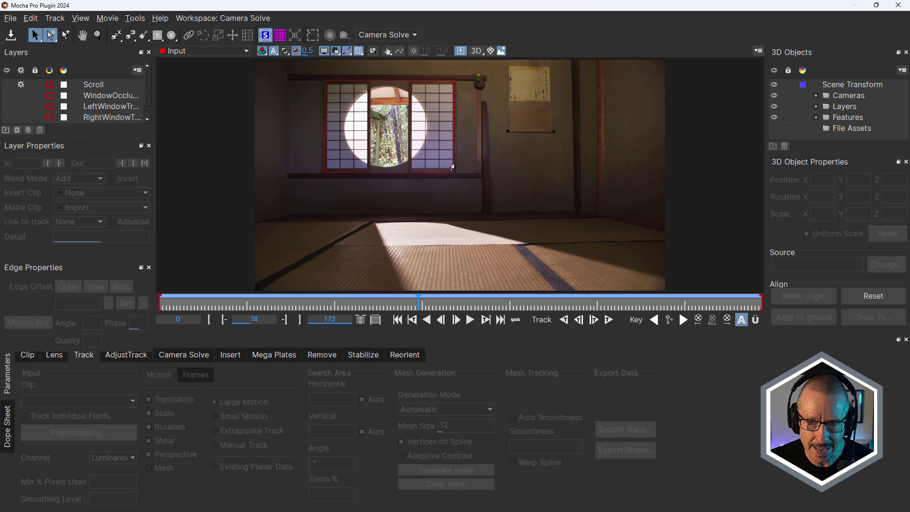
{"action": "scroll", "coordinate": [112, 119], "scroll_direction": "down", "scroll_amount": 1}
{"action": "left_click", "coordinate": [111, 118]}
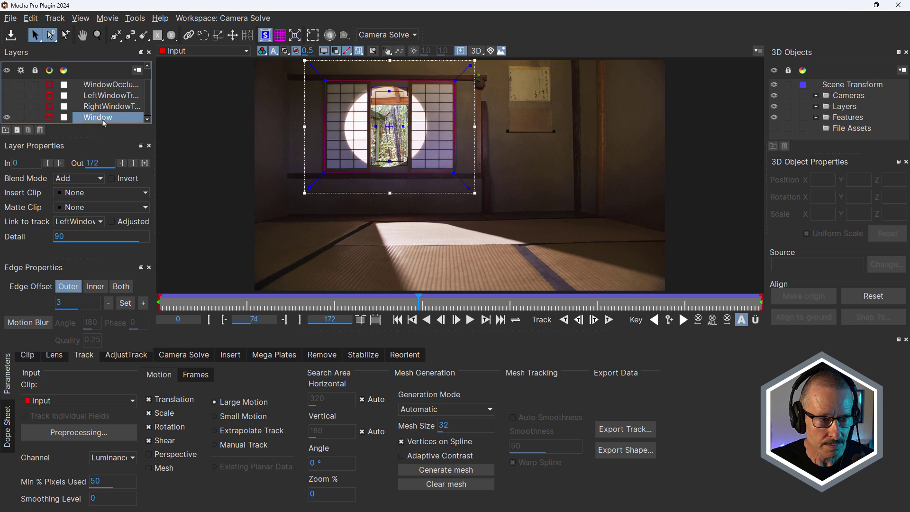
{"action": "left_click", "coordinate": [6, 118]}
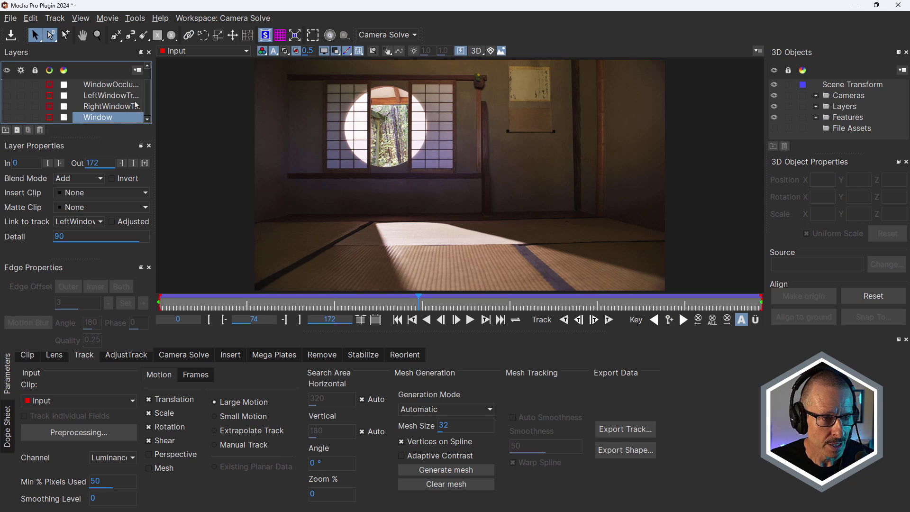
{"action": "scroll", "coordinate": [147, 104], "scroll_direction": "up", "scroll_amount": 1}
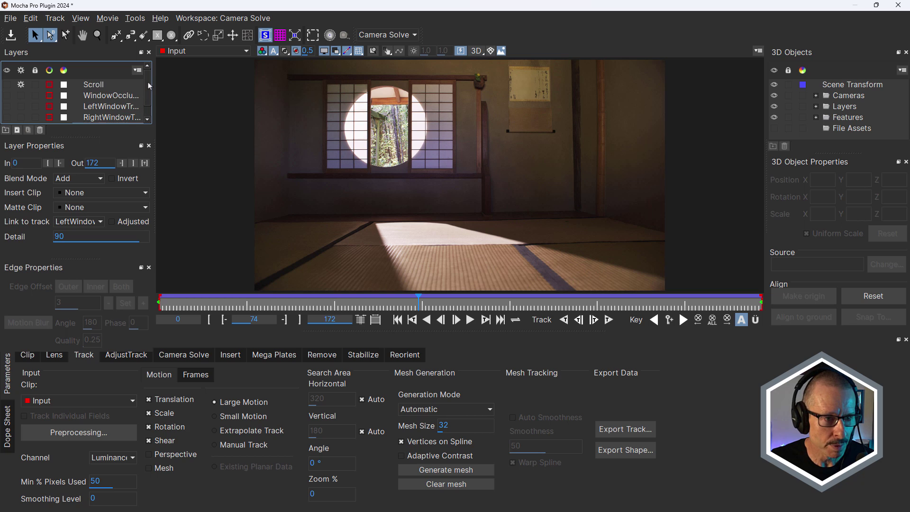
{"action": "left_click", "coordinate": [102, 97]}
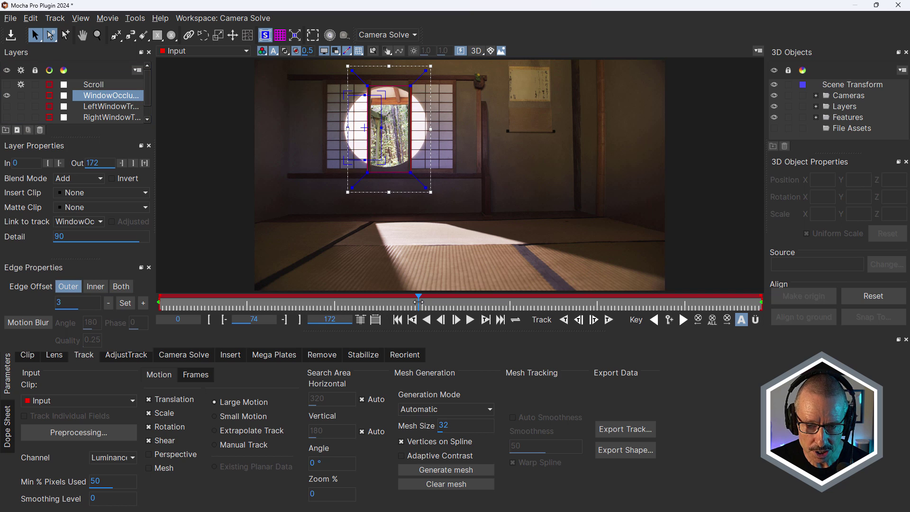
Show the Scroll layer and its mesh, then bring up the camera solve settings
{"action": "left_click_drag", "start_coordinate": [417, 304], "coordinate": [216, 302]}
{"action": "key", "text": "space"}
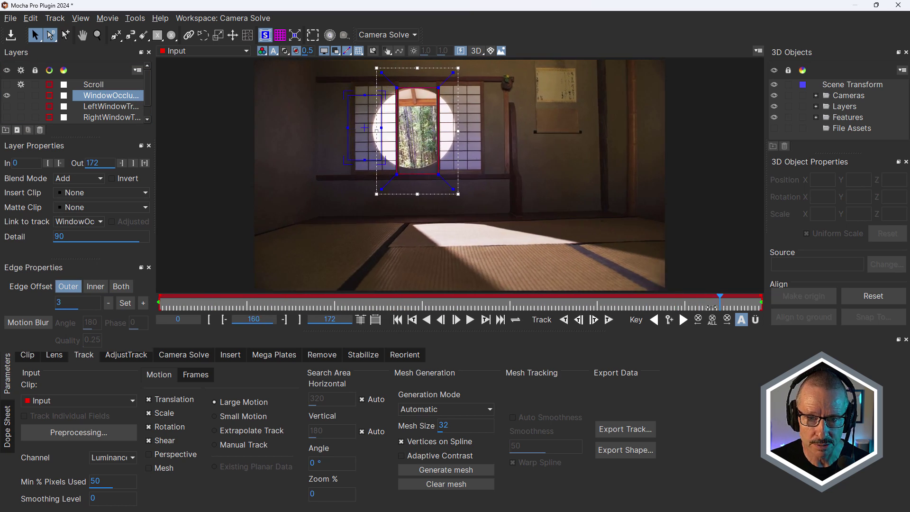
{"action": "left_click_drag", "start_coordinate": [647, 306], "coordinate": [471, 315]}
{"action": "left_click", "coordinate": [92, 85]}
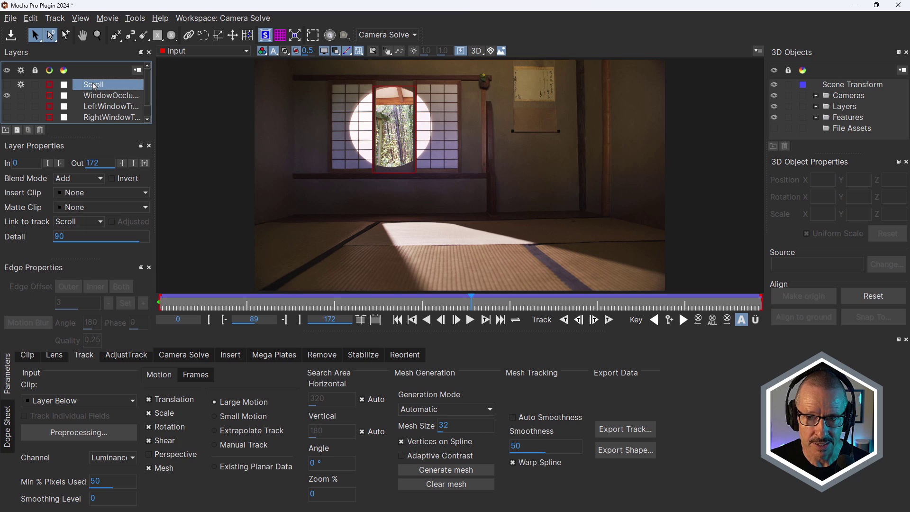
{"action": "left_click", "coordinate": [8, 85]}
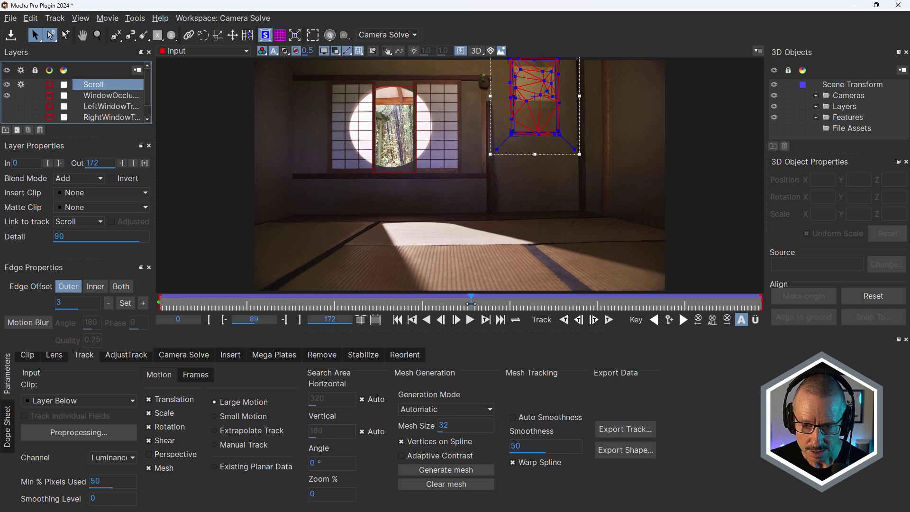
{"action": "left_click_drag", "start_coordinate": [474, 308], "coordinate": [390, 309]}
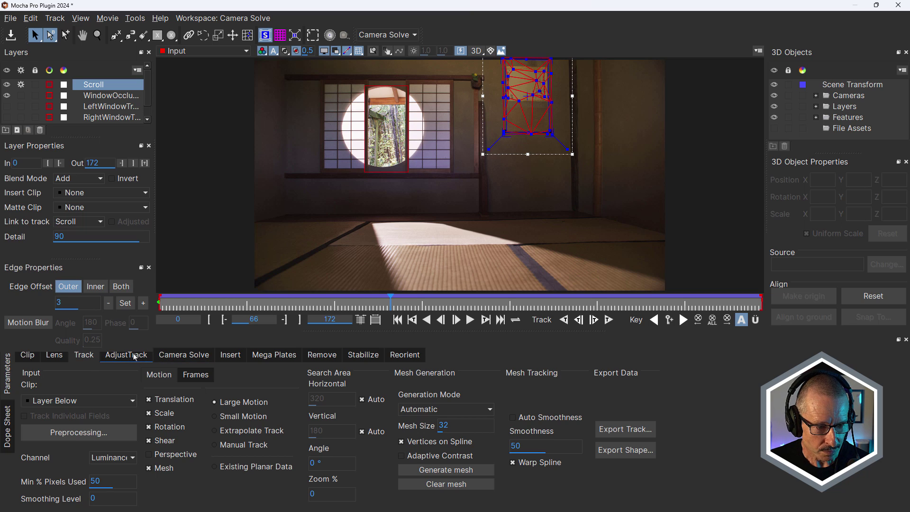
{"action": "left_click", "coordinate": [185, 356]}
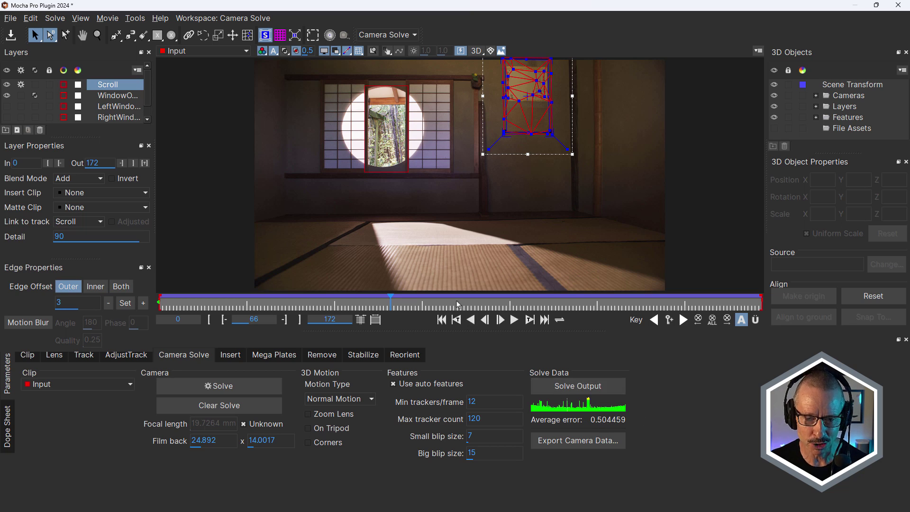
{"action": "left_click_drag", "start_coordinate": [388, 297], "coordinate": [421, 307]}
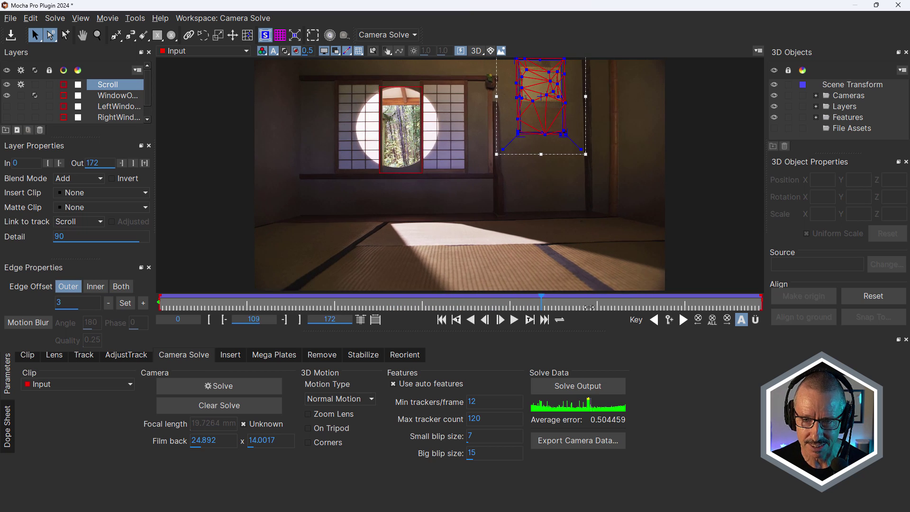
{"action": "left_click", "coordinate": [528, 317]}
{"action": "key", "text": "Left"}
{"action": "key", "text": "Left"}
{"action": "key", "text": "Left"}
{"action": "key", "text": "Left"}
{"action": "key", "text": "Left"}
{"action": "key", "text": "Left"}
{"action": "key", "text": "Left"}
{"action": "key", "text": "Left"}
{"action": "key", "text": "Left"}
{"action": "key", "text": "Left"}
{"action": "key", "text": "Left"}
{"action": "key", "text": "Left"}
{"action": "key", "text": "Left"}
{"action": "key", "text": "Left"}
{"action": "key", "text": "Left"}
{"action": "key", "text": "Left"}
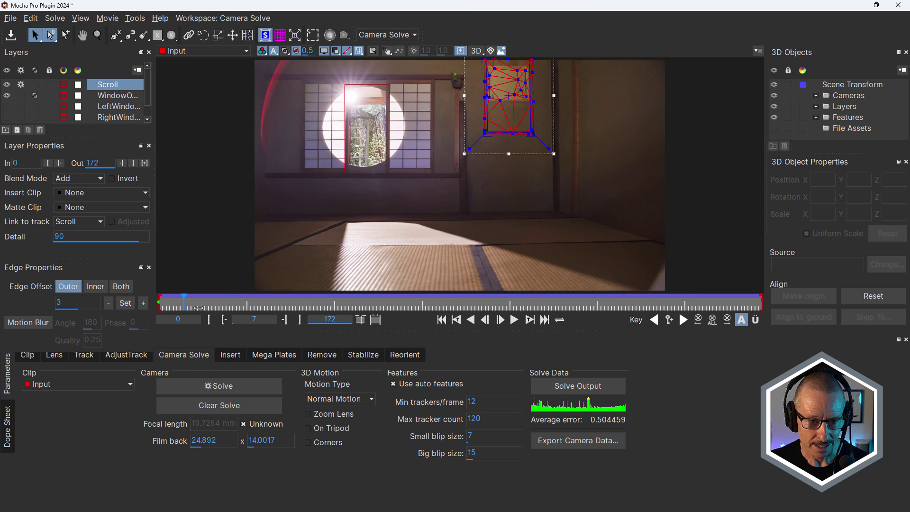
{"action": "left_click_drag", "start_coordinate": [633, 329], "coordinate": [469, 326]}
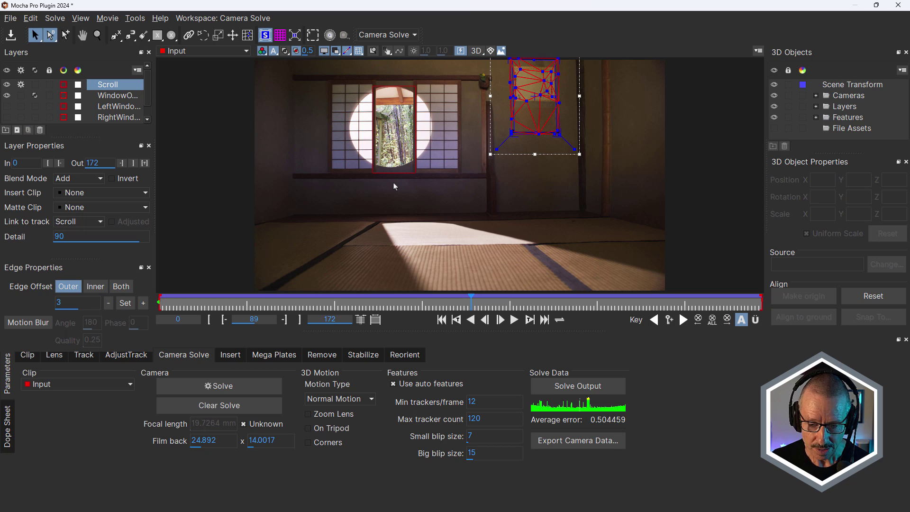
Set the camera data export format to After Effects 3D Motion Data (*.txt) and close Mocha Pro
{"action": "left_click", "coordinate": [568, 441]}
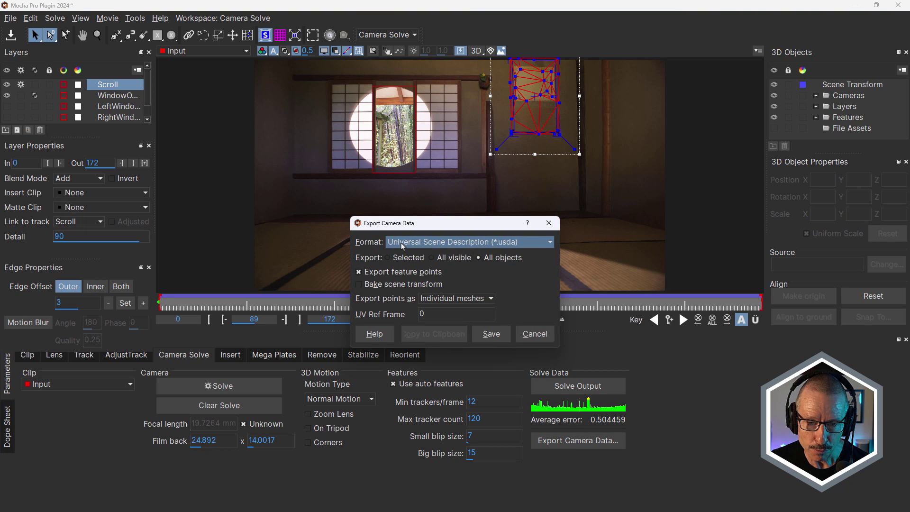
{"action": "left_click", "coordinate": [417, 244]}
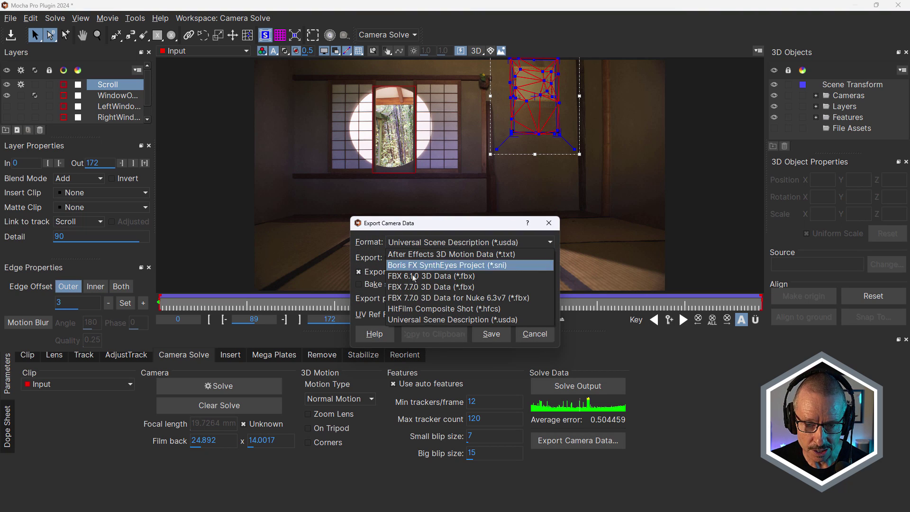
{"action": "left_click", "coordinate": [417, 226]}
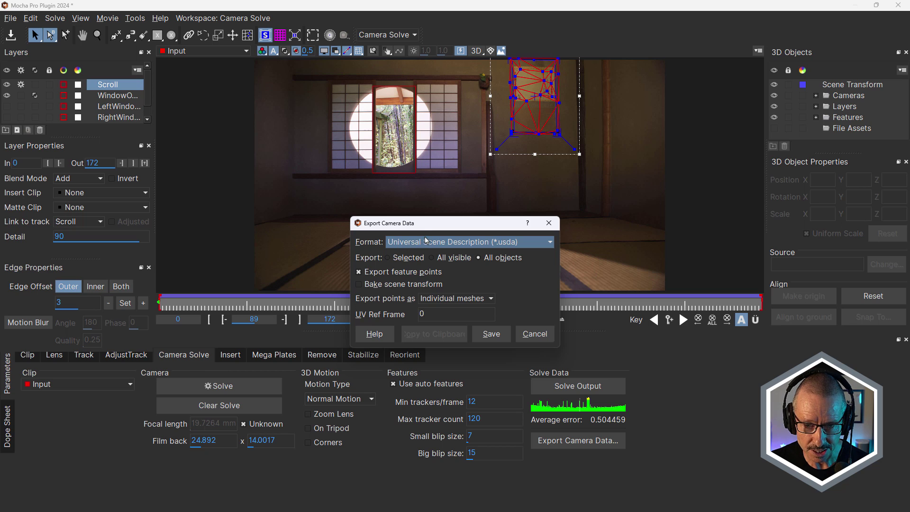
{"action": "left_click", "coordinate": [406, 245]}
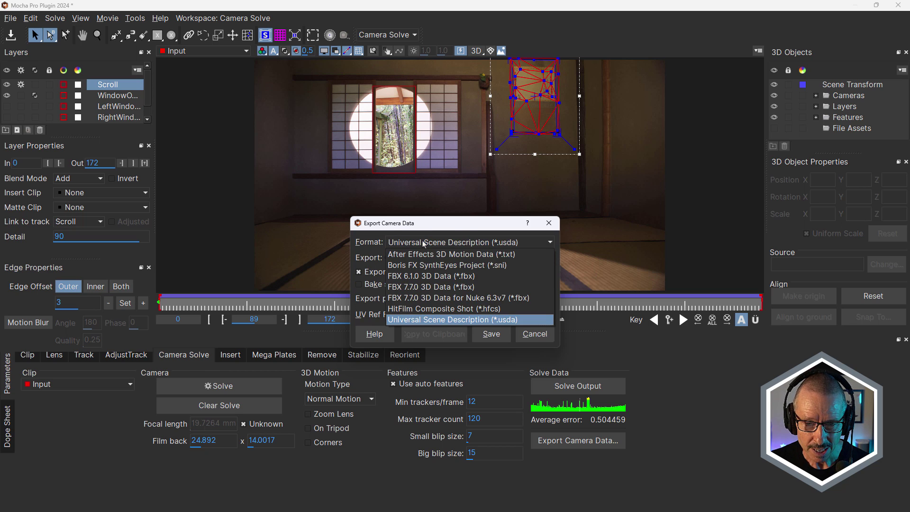
{"action": "left_click", "coordinate": [428, 257]}
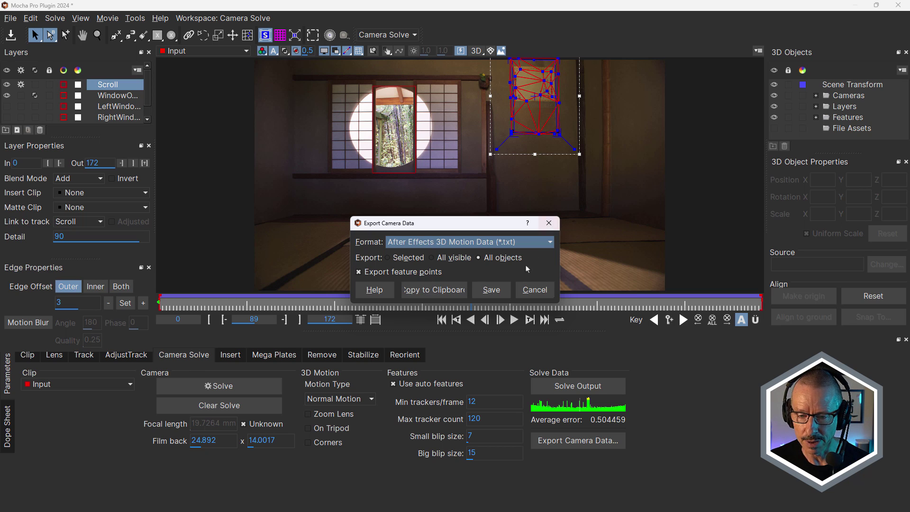
{"action": "left_click", "coordinate": [549, 224]}
{"action": "left_click", "coordinate": [898, 5]}
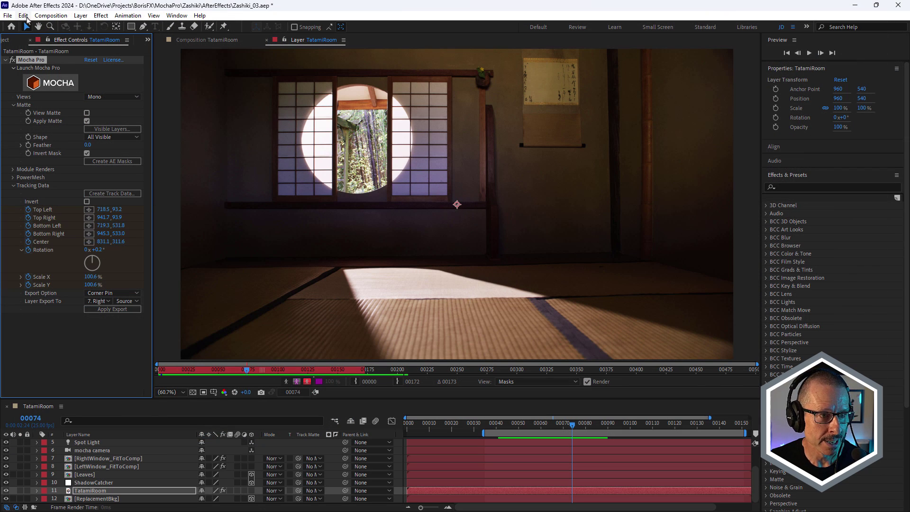
Close the layer viewer, solo the TatamiRoom layer and turn on the transparency grid
{"action": "left_click", "coordinate": [25, 16]}
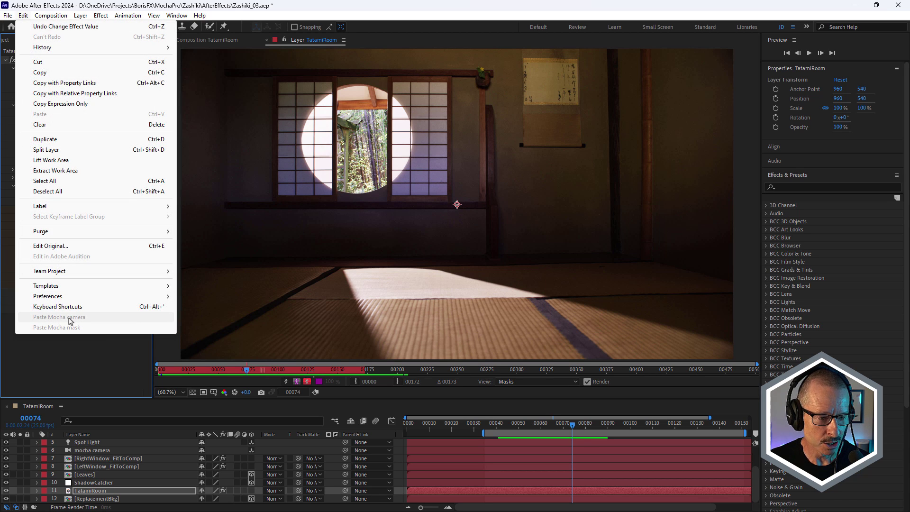
{"action": "left_click", "coordinate": [32, 4]}
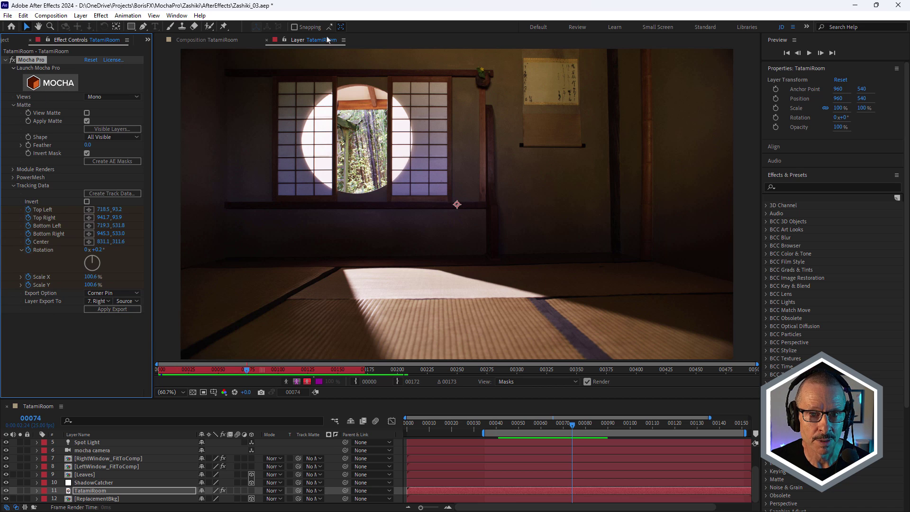
{"action": "right_click", "coordinate": [307, 41]}
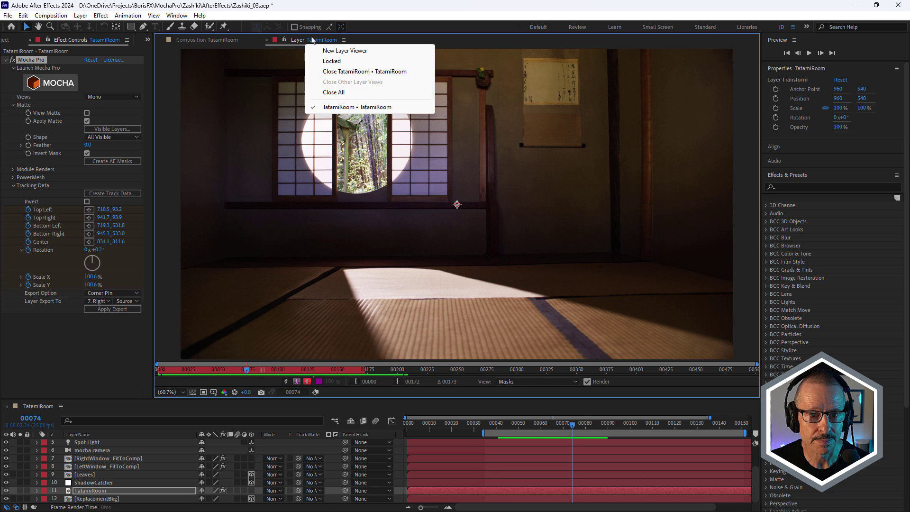
{"action": "left_click", "coordinate": [268, 42]}
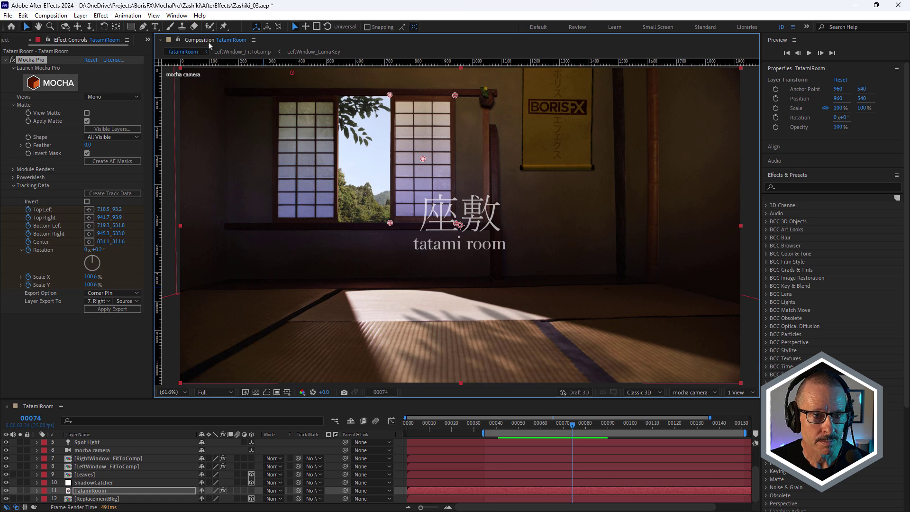
{"action": "left_click", "coordinate": [20, 491]}
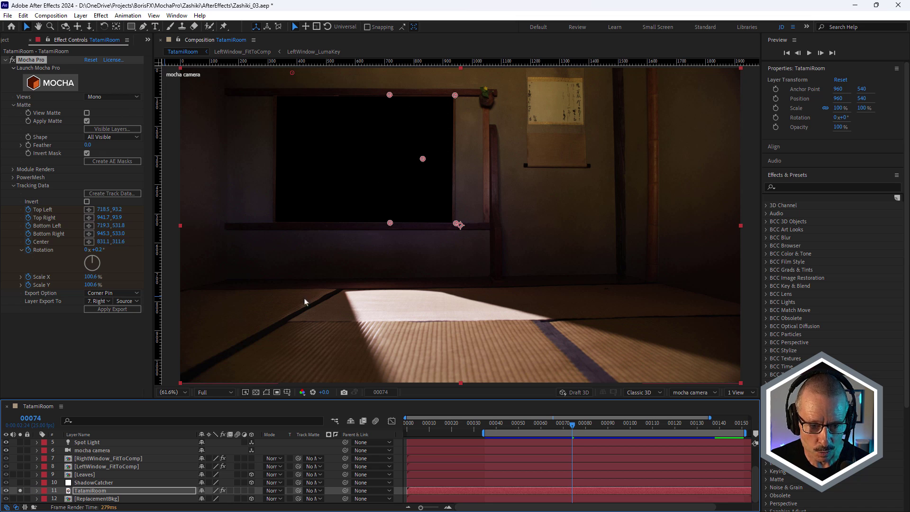
{"action": "left_click", "coordinate": [256, 392]}
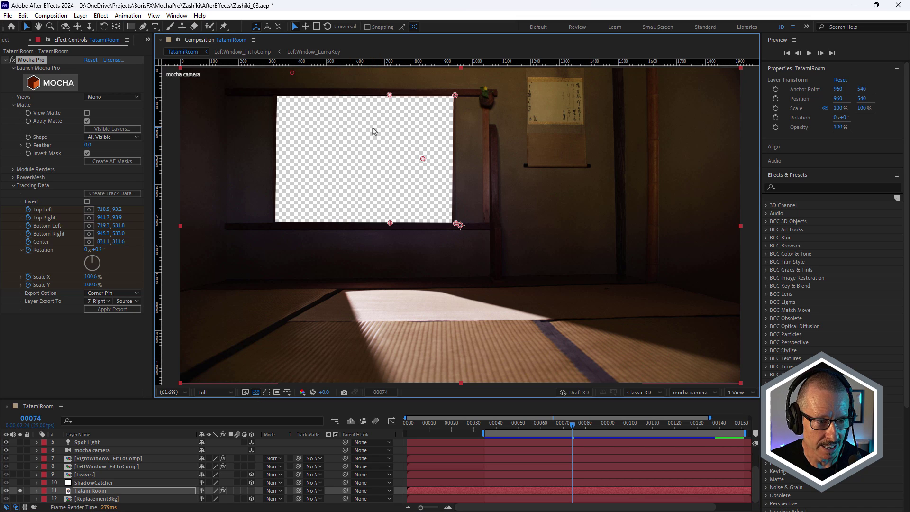
Choose the Mocha matte layers, toggle Apply Matte to compare, and check frames 00035 and 00038
{"action": "left_click", "coordinate": [105, 129]}
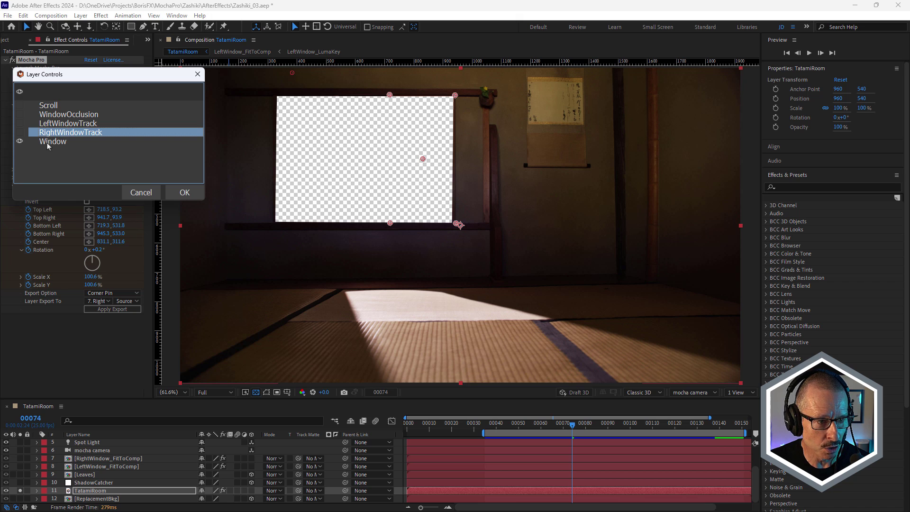
{"action": "left_click", "coordinate": [185, 192]}
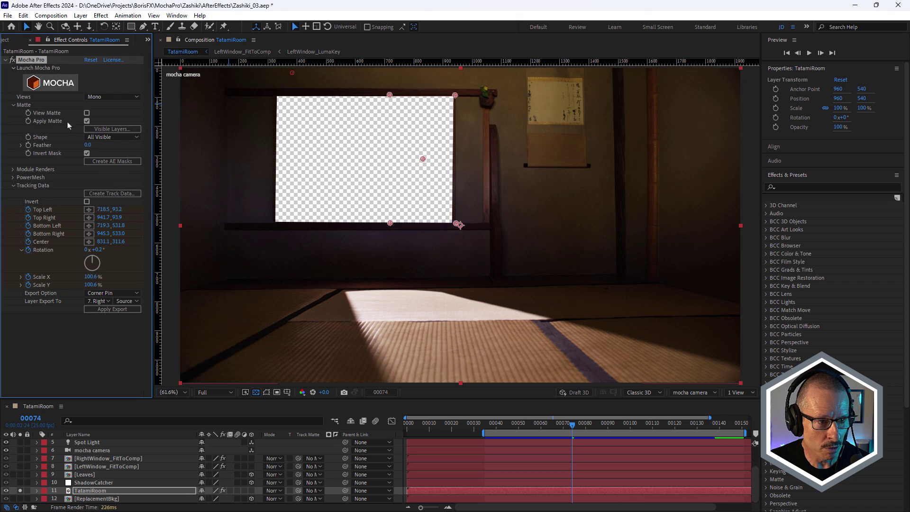
{"action": "left_click", "coordinate": [87, 121]}
{"action": "left_click", "coordinate": [87, 122]}
{"action": "left_click", "coordinate": [87, 121]}
{"action": "left_click", "coordinate": [87, 121]}
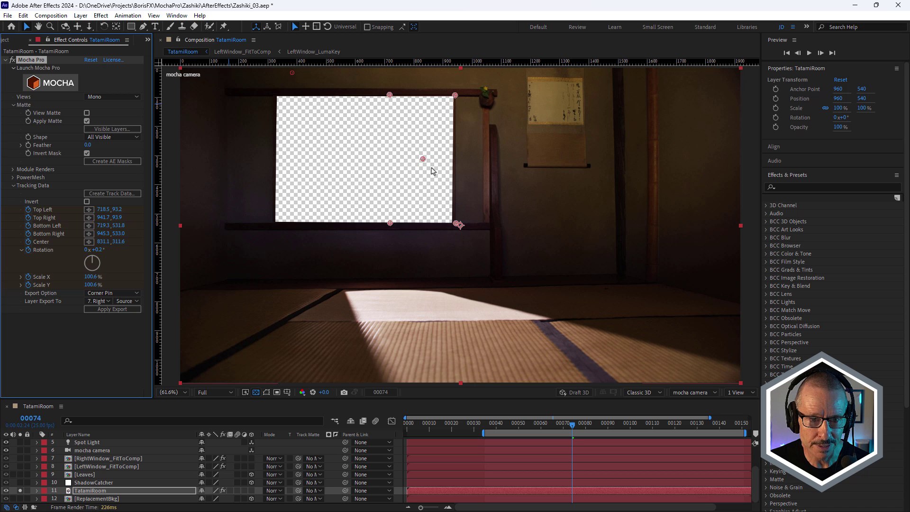
{"action": "left_click_drag", "start_coordinate": [498, 429], "coordinate": [417, 443]}
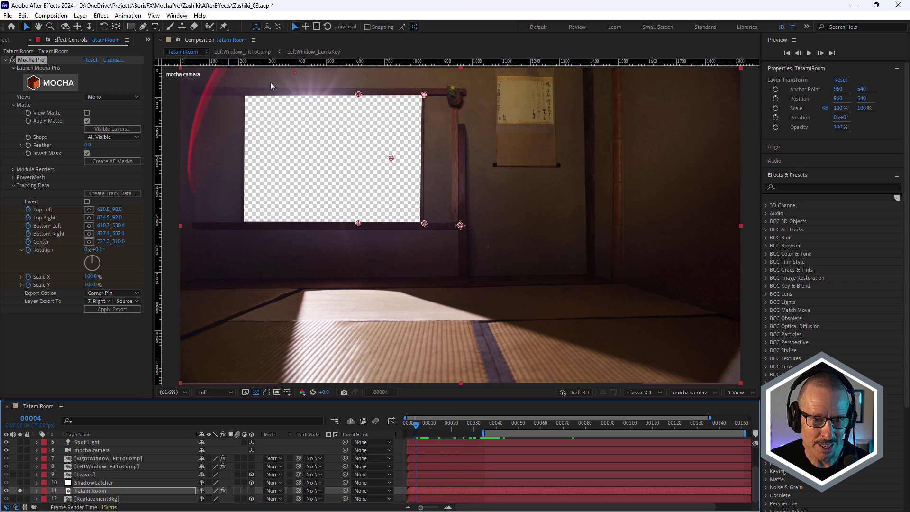
{"action": "left_click_drag", "start_coordinate": [428, 432], "coordinate": [505, 437]}
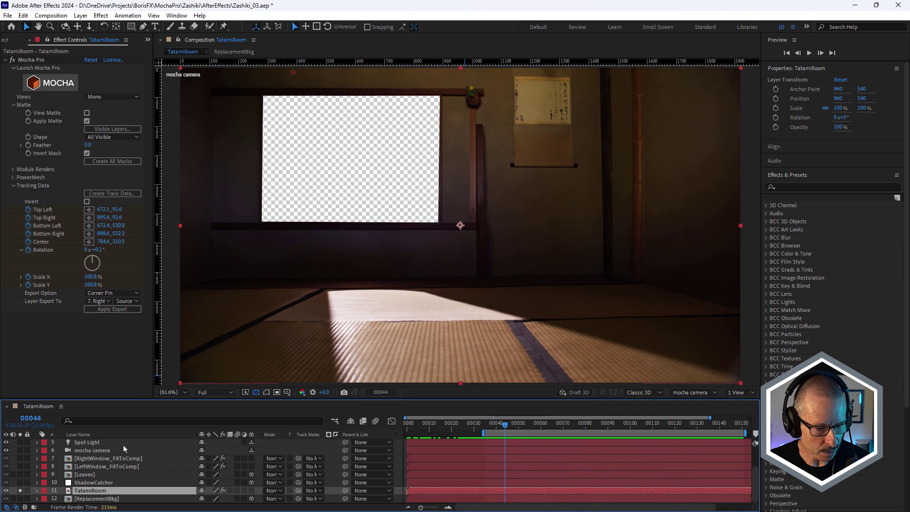
Show the replacement background and open the ReplacementBkg precomp, scrubbing to frame 00040
{"action": "left_click", "coordinate": [100, 452]}
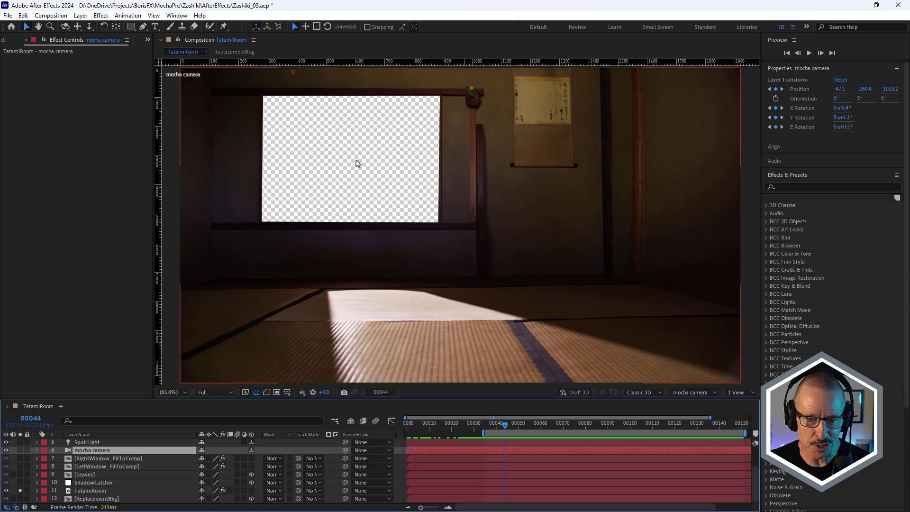
{"action": "left_click", "coordinate": [20, 499]}
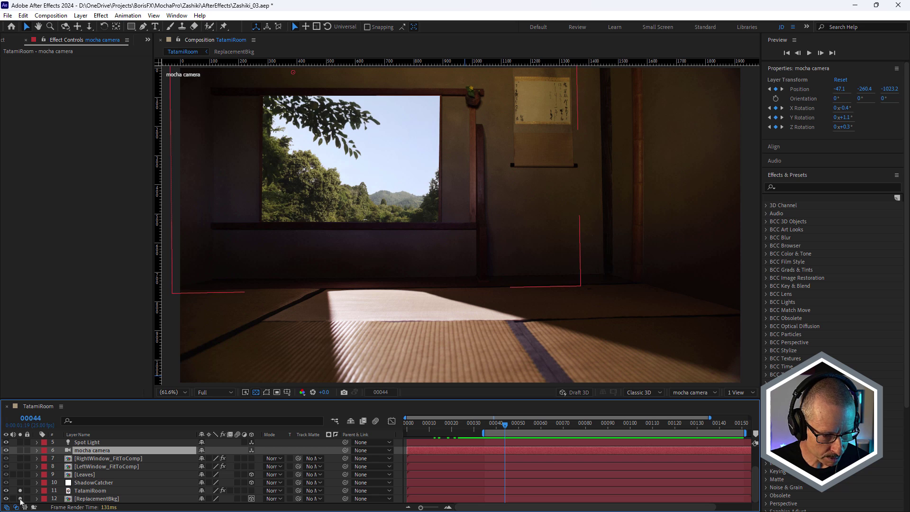
{"action": "double_click", "coordinate": [100, 501]}
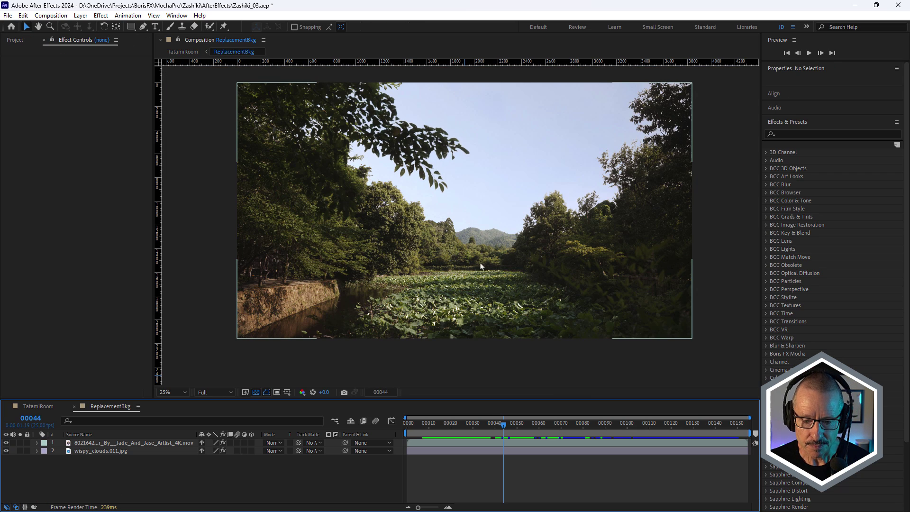
{"action": "left_click_drag", "start_coordinate": [505, 426], "coordinate": [482, 449]}
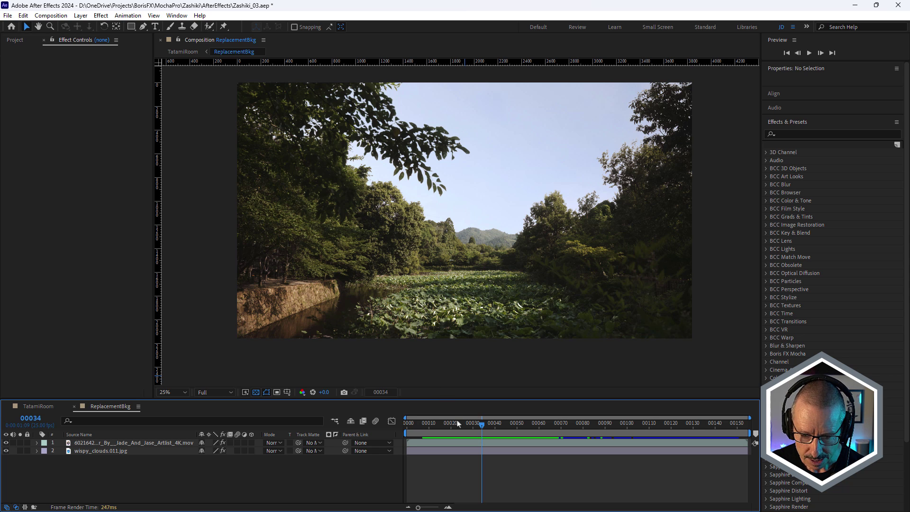
{"action": "left_click_drag", "start_coordinate": [483, 424], "coordinate": [505, 444]}
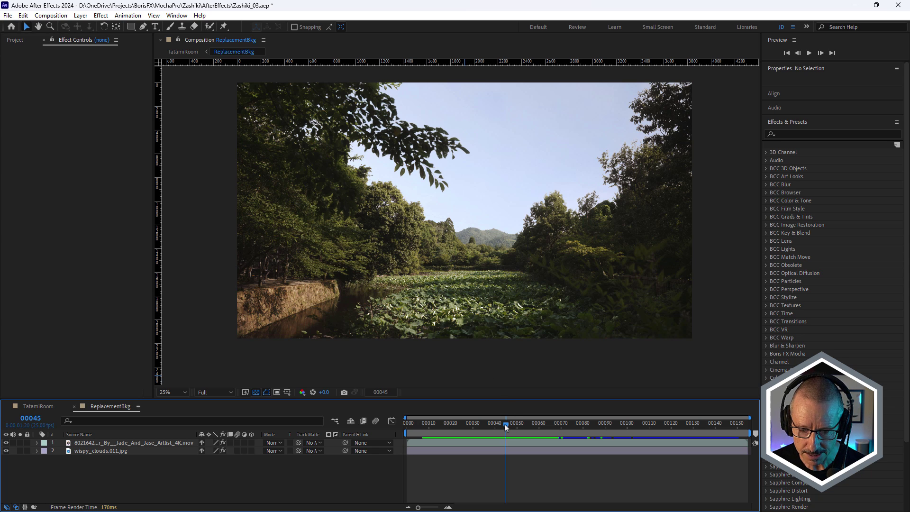
{"action": "left_click_drag", "start_coordinate": [506, 426], "coordinate": [493, 445]}
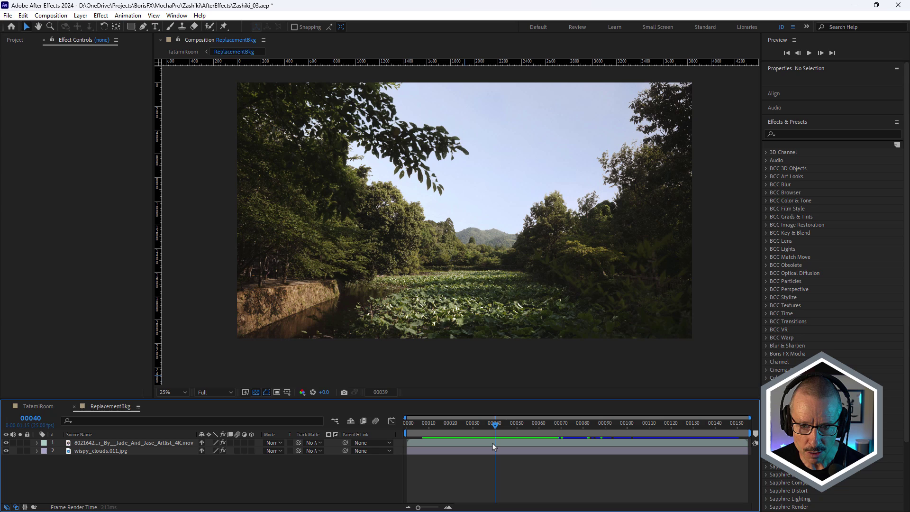
Toggle the forest layer's BCC Linear Luma Key off and on to compare the sky
{"action": "left_click", "coordinate": [76, 444]}
{"action": "left_click", "coordinate": [13, 60]}
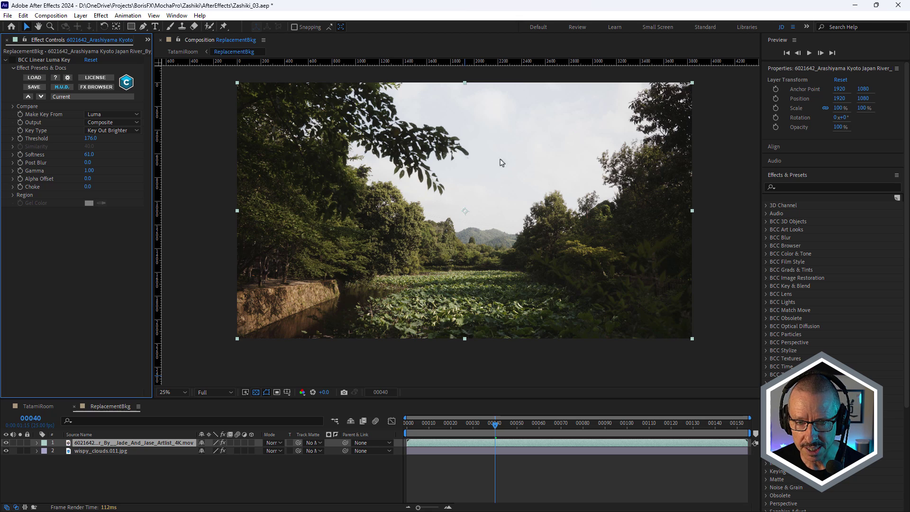
{"action": "left_click", "coordinate": [12, 60]}
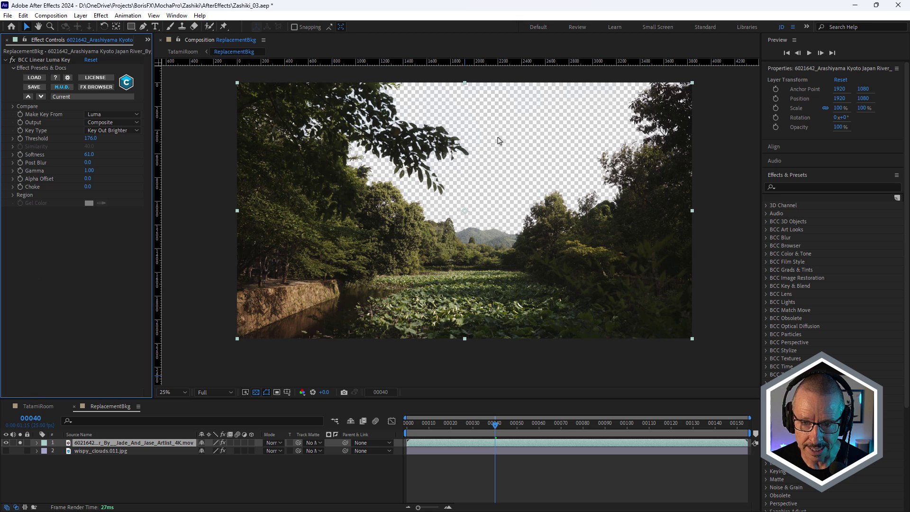
{"action": "left_click", "coordinate": [497, 426]}
Show the wispy_clouds.011.jpg layer and toggle its Levels effect to compare
{"action": "left_click", "coordinate": [81, 453]}
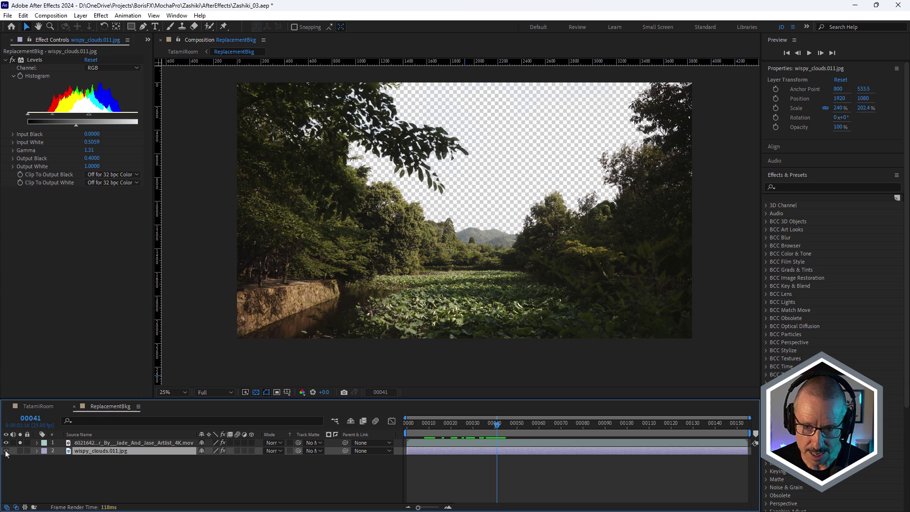
{"action": "left_click", "coordinate": [20, 451]}
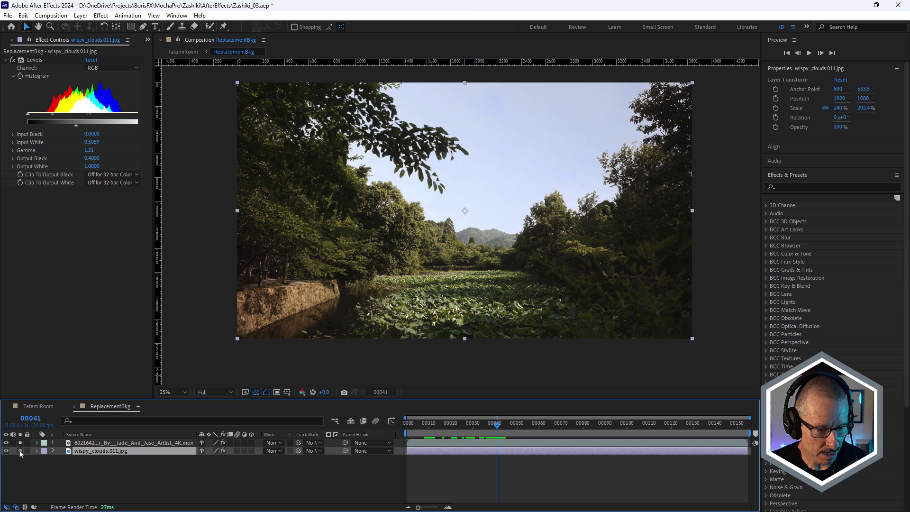
{"action": "left_click", "coordinate": [13, 60]}
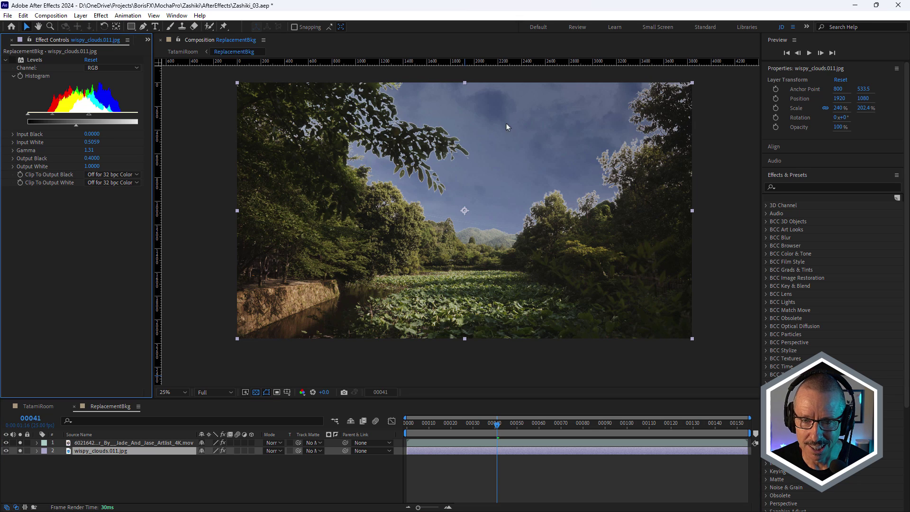
{"action": "left_click", "coordinate": [13, 60]}
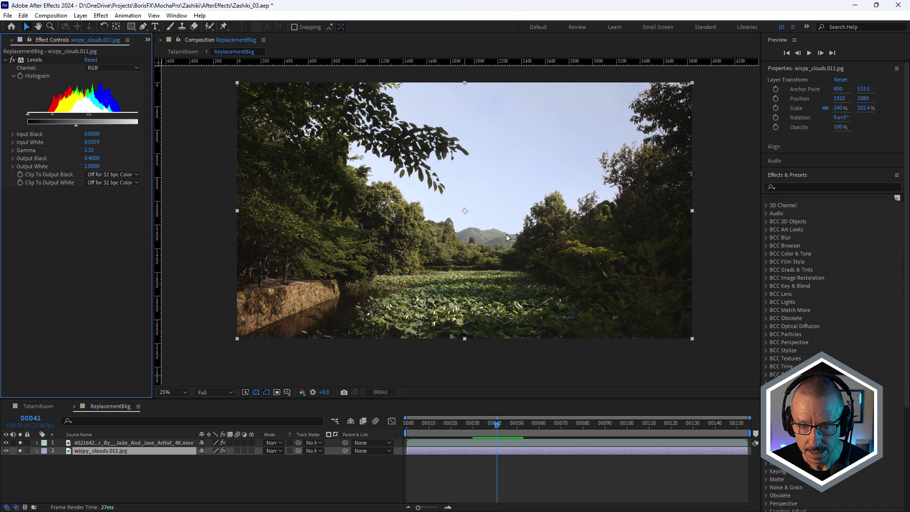
{"action": "mouse_move", "coordinate": [469, 424]}
{"action": "left_mouse_down"}
{"action": "mouse_move", "coordinate": [531, 424]}
{"action": "mouse_move", "coordinate": [482, 423]}
{"action": "left_mouse_up"}
{"action": "key", "text": "Page_Down"}
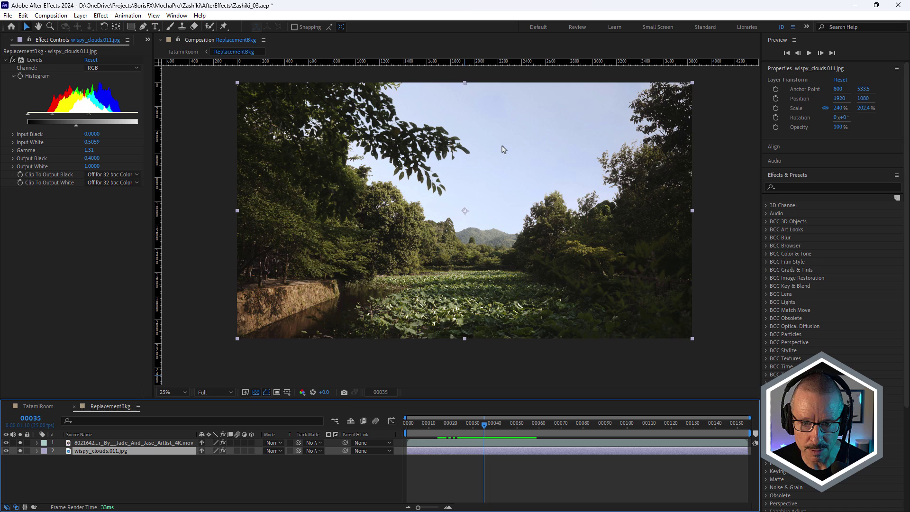
Return to TatamiRoom and view the mocha camera layer's keyframes at frame 00011
{"action": "left_click", "coordinate": [75, 406]}
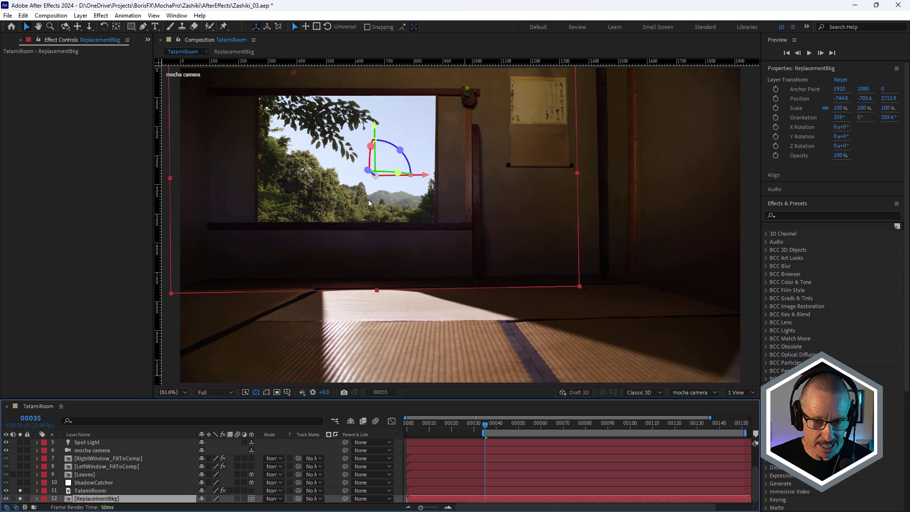
{"action": "mouse_move", "coordinate": [474, 427]}
{"action": "left_mouse_down"}
{"action": "mouse_move", "coordinate": [431, 427]}
{"action": "mouse_move", "coordinate": [464, 426]}
{"action": "left_mouse_up"}
{"action": "left_click", "coordinate": [99, 451]}
{"action": "key", "text": "u"}
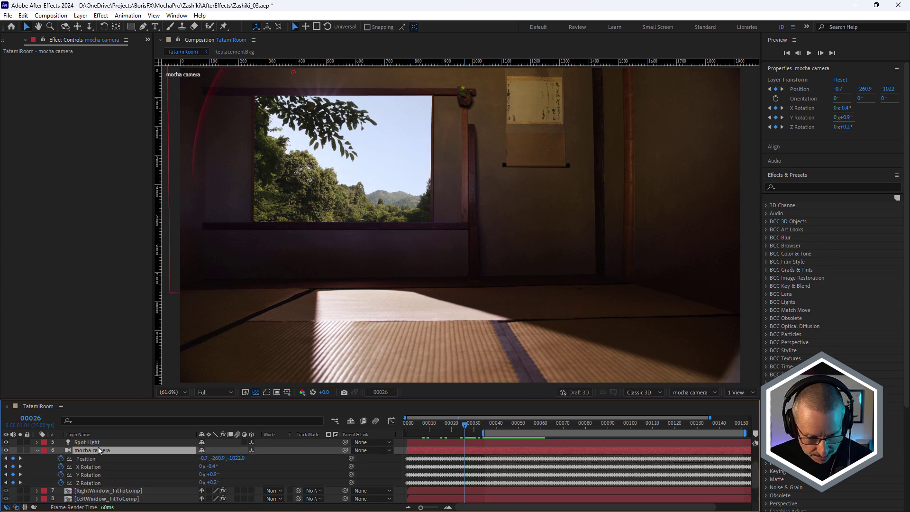
{"action": "key", "text": "u"}
Preview the tracked shot, then check frames 00025, 00049 and 00059
{"action": "key", "text": "space"}
{"action": "key", "text": "space"}
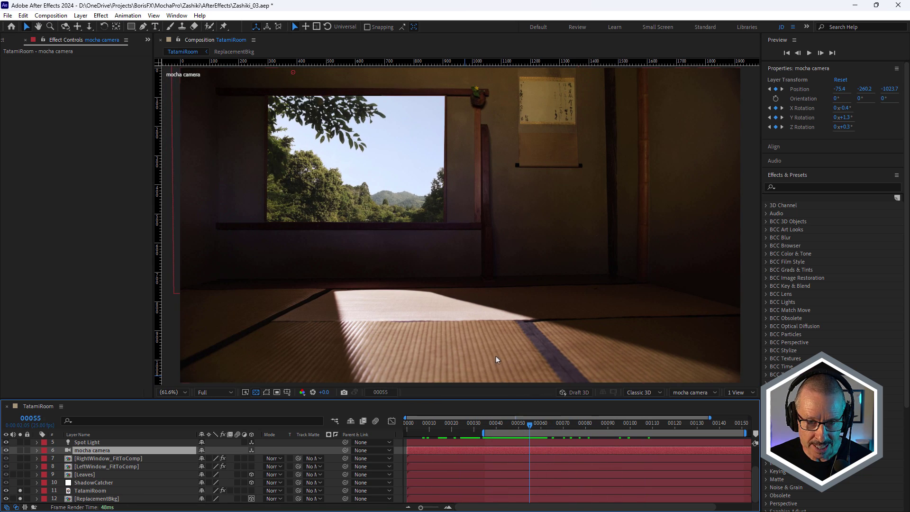
{"action": "left_click", "coordinate": [464, 426]}
{"action": "key", "text": "space"}
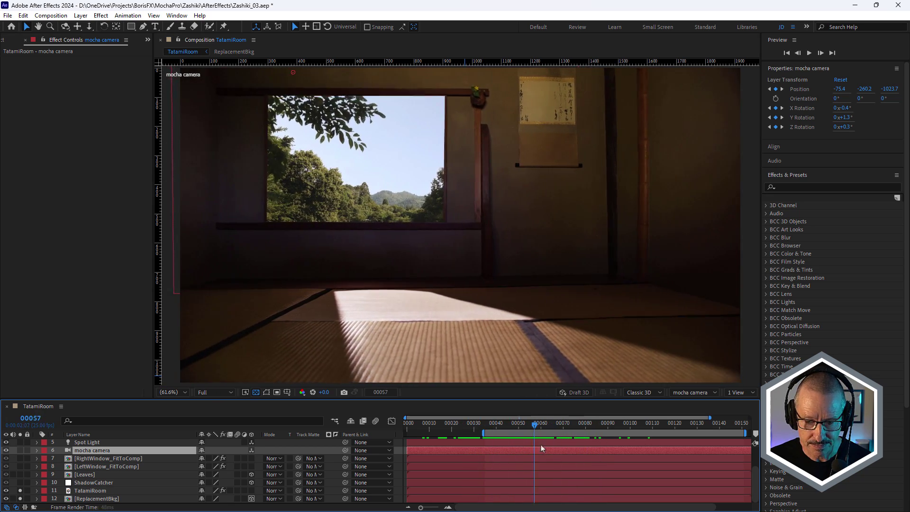
{"action": "key", "text": "Home"}
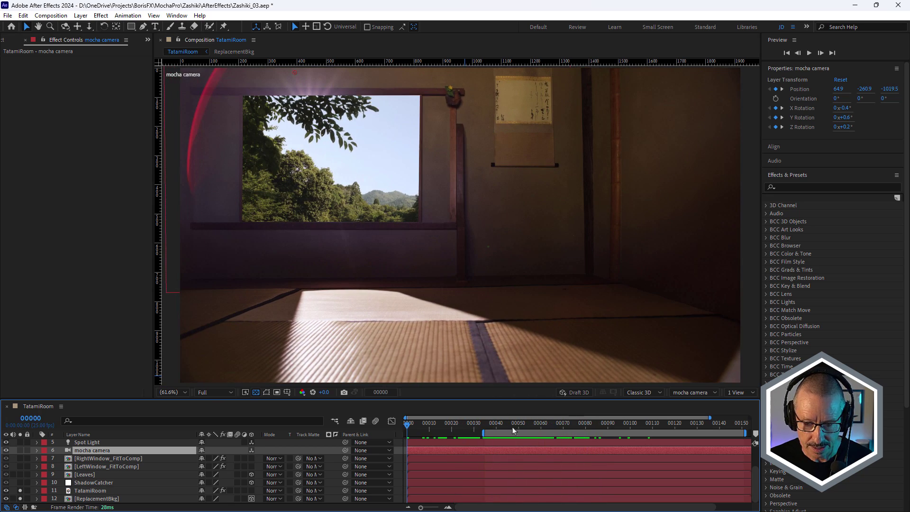
{"action": "left_click", "coordinate": [516, 428]}
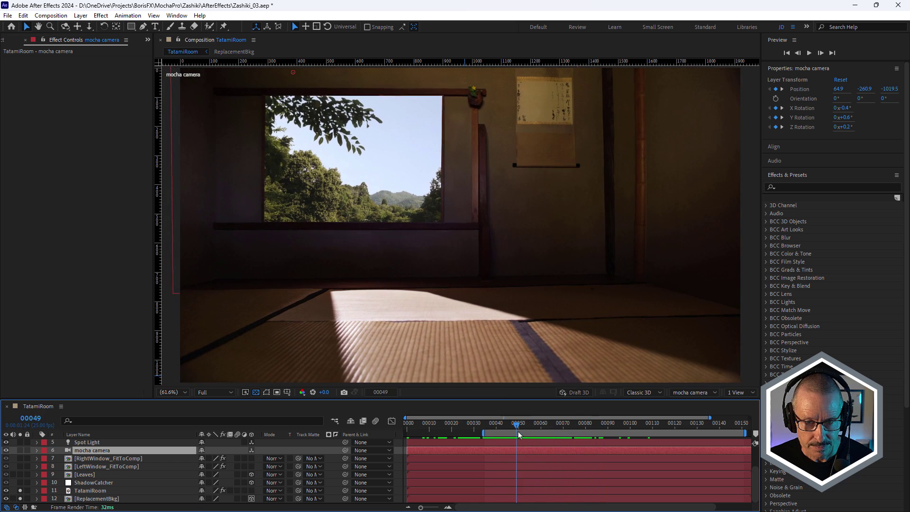
{"action": "key", "text": "shift+Page_Down"}
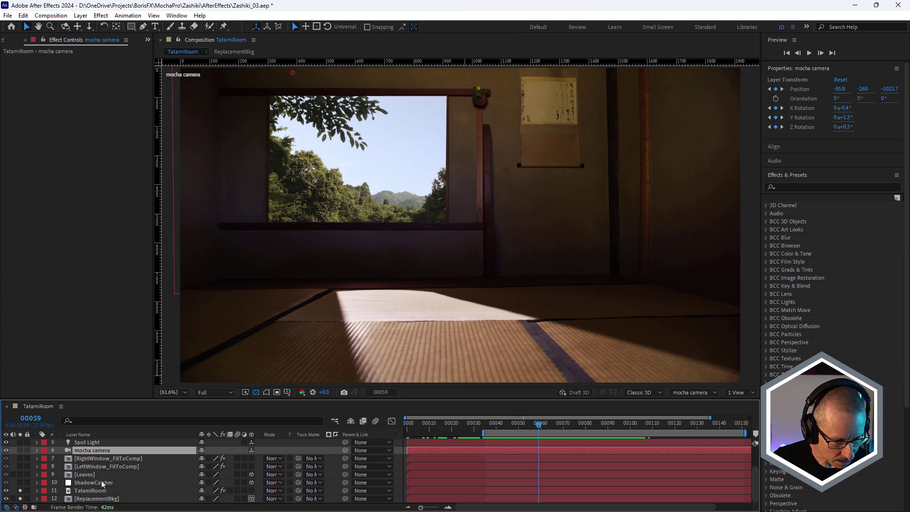
Solo the ShadowCatcher plane and inspect the Spot Light lighting at frames 00071 and 00062
{"action": "left_click", "coordinate": [90, 483]}
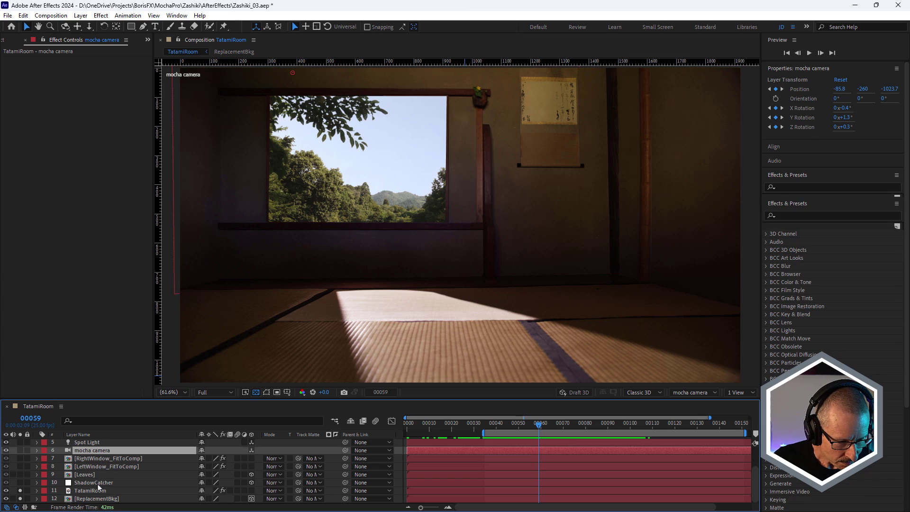
{"action": "left_click", "coordinate": [20, 483]}
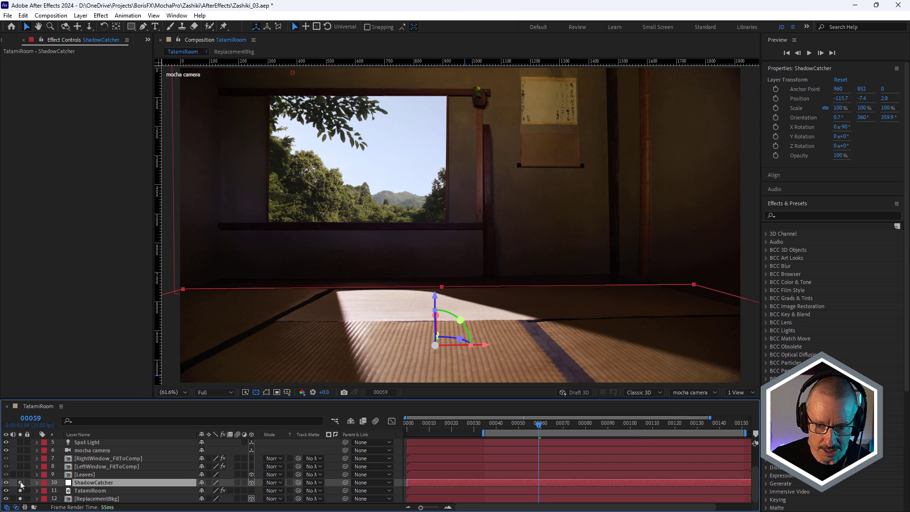
{"action": "left_click", "coordinate": [85, 475]}
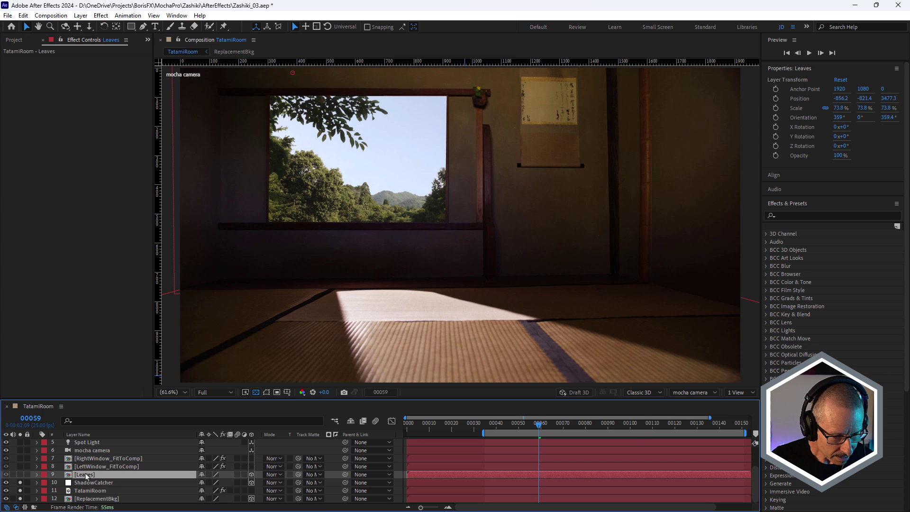
{"action": "left_click", "coordinate": [89, 443]}
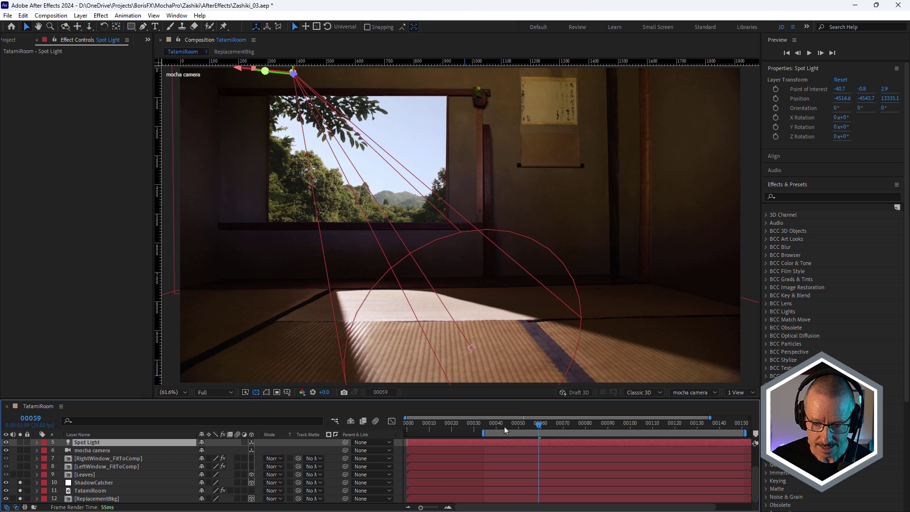
{"action": "left_click_drag", "start_coordinate": [505, 430], "coordinate": [565, 430]}
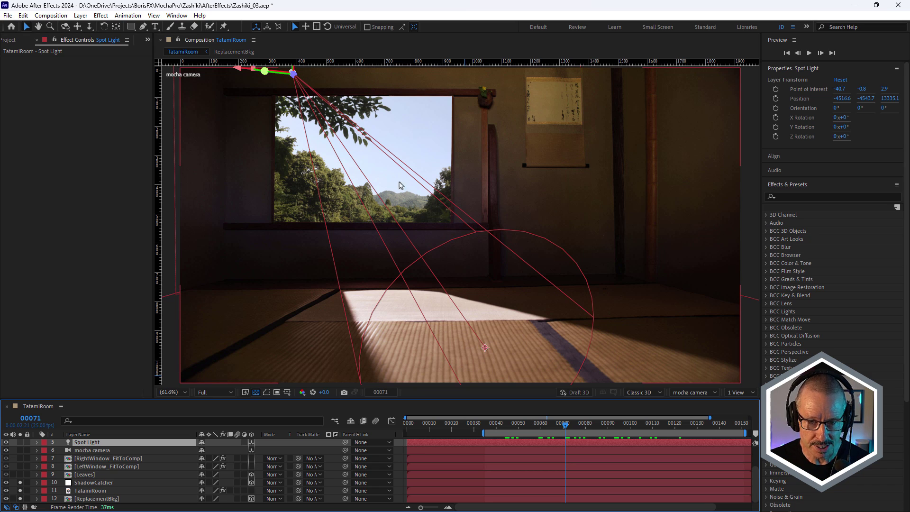
{"action": "left_click_drag", "start_coordinate": [565, 430], "coordinate": [599, 424]}
Switch on the Leaves layer and scrub to preview its shadows on the floor
{"action": "left_click", "coordinate": [87, 475]}
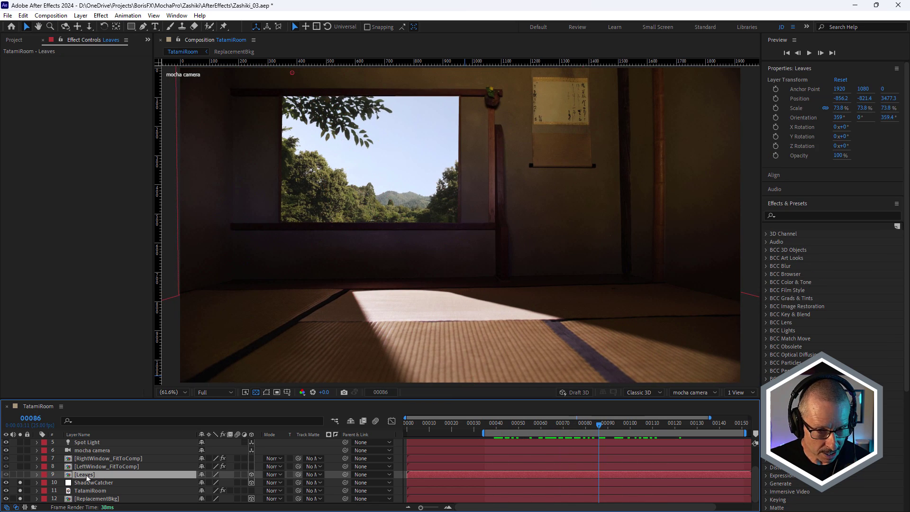
{"action": "left_click", "coordinate": [20, 475]}
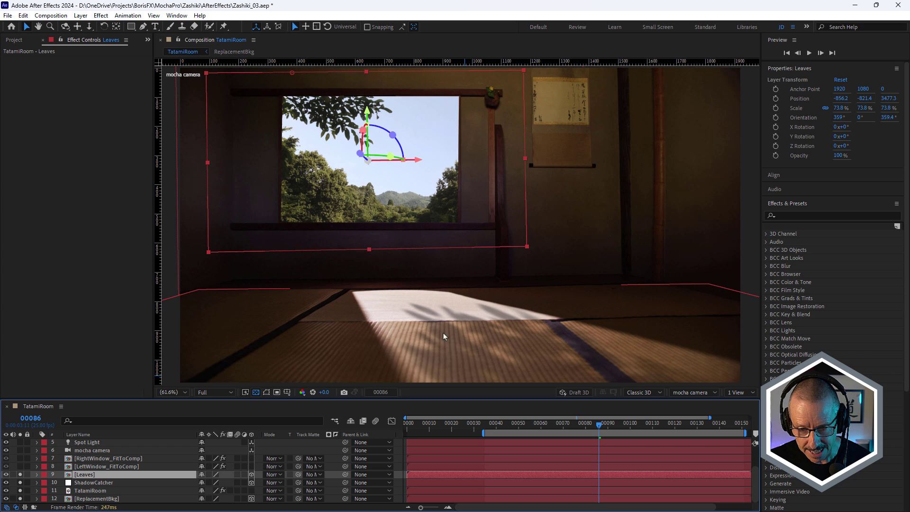
{"action": "mouse_move", "coordinate": [577, 426]}
{"action": "left_mouse_down"}
{"action": "mouse_move", "coordinate": [559, 429]}
{"action": "mouse_move", "coordinate": [597, 434]}
{"action": "mouse_move", "coordinate": [587, 437]}
{"action": "left_mouse_up"}
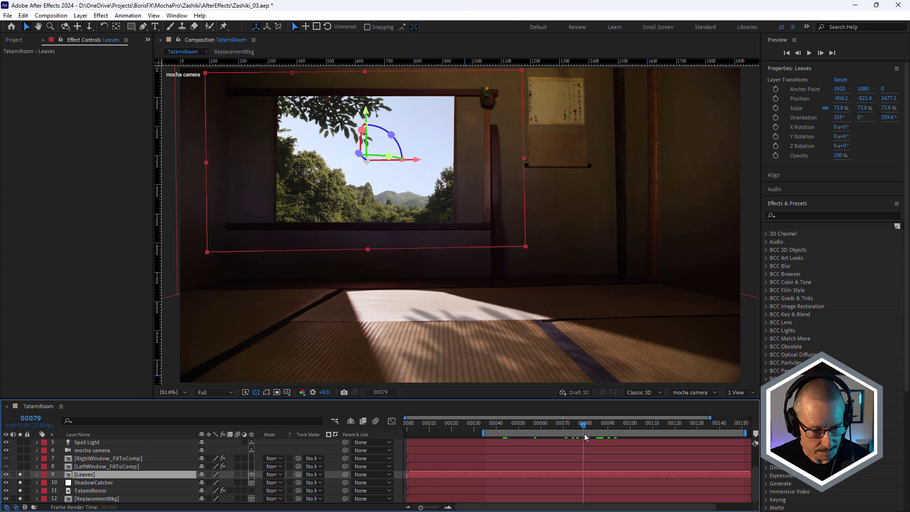
{"action": "double_click", "coordinate": [84, 476]}
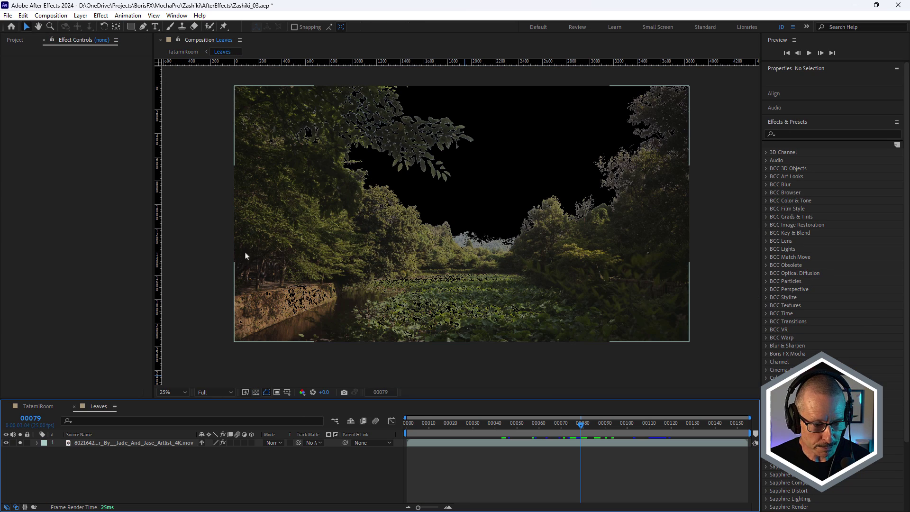
{"action": "left_click", "coordinate": [108, 444]}
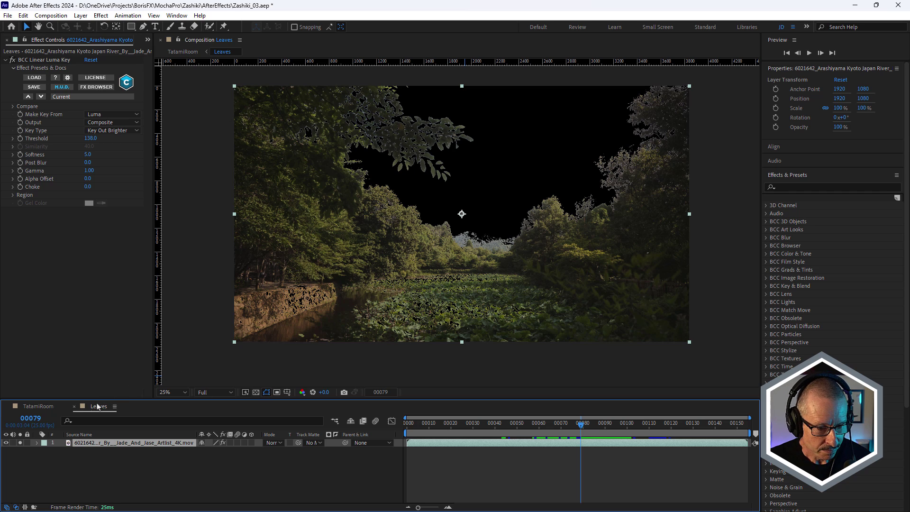
{"action": "left_click", "coordinate": [74, 407]}
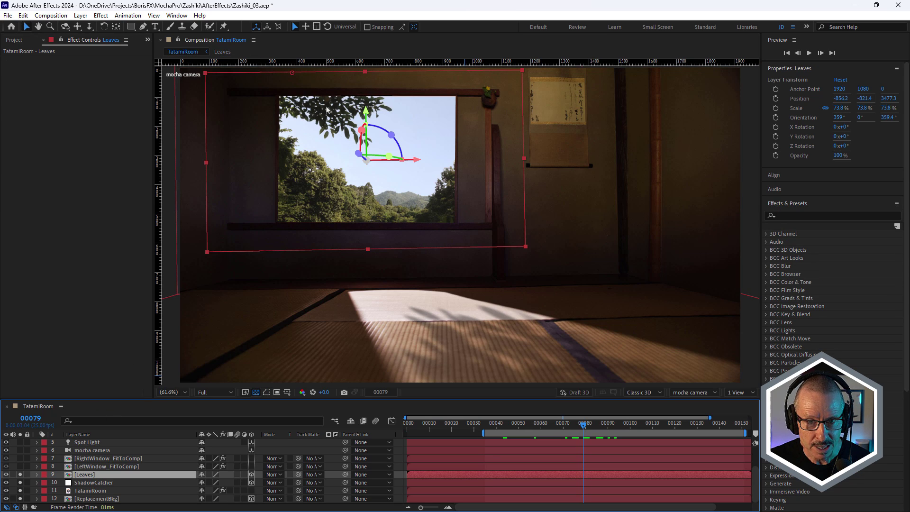
{"action": "left_click_drag", "start_coordinate": [517, 428], "coordinate": [550, 425]}
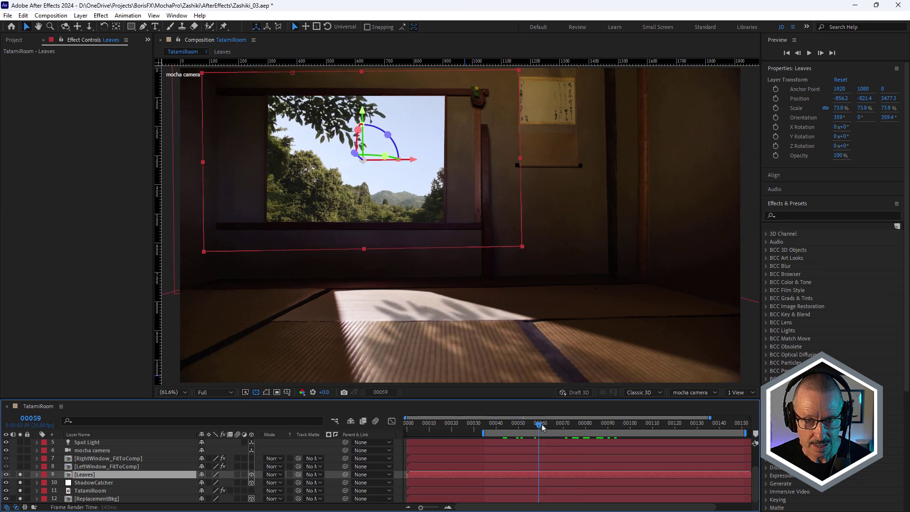
{"action": "left_click_drag", "start_coordinate": [164, 399], "coordinate": [163, 325]}
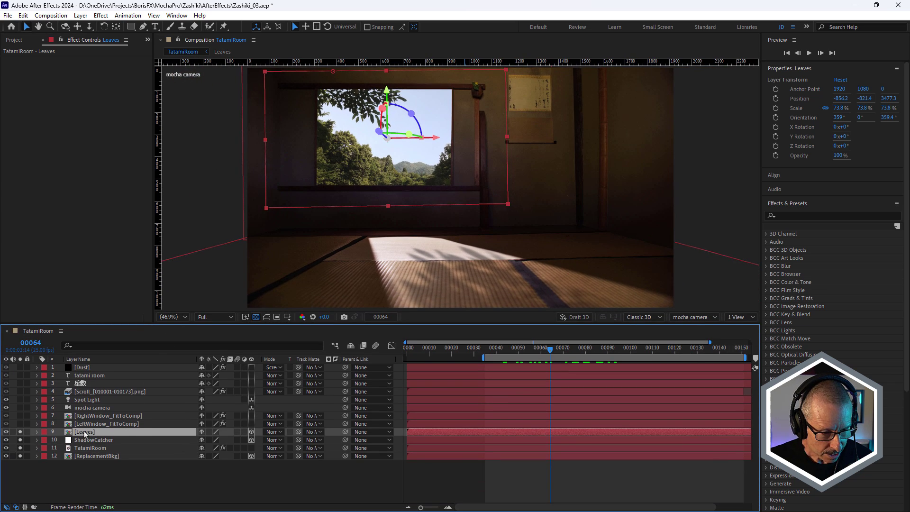
{"action": "key", "text": "u"}
{"action": "key", "text": "u"}
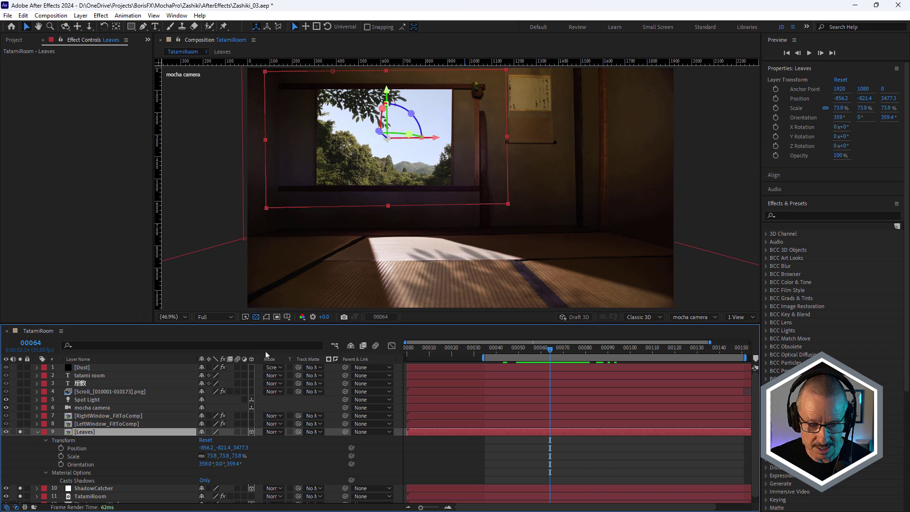
Cycle ShadowCatcher's Accepts Shadows through Off, On and Only
{"action": "left_click", "coordinate": [37, 432]}
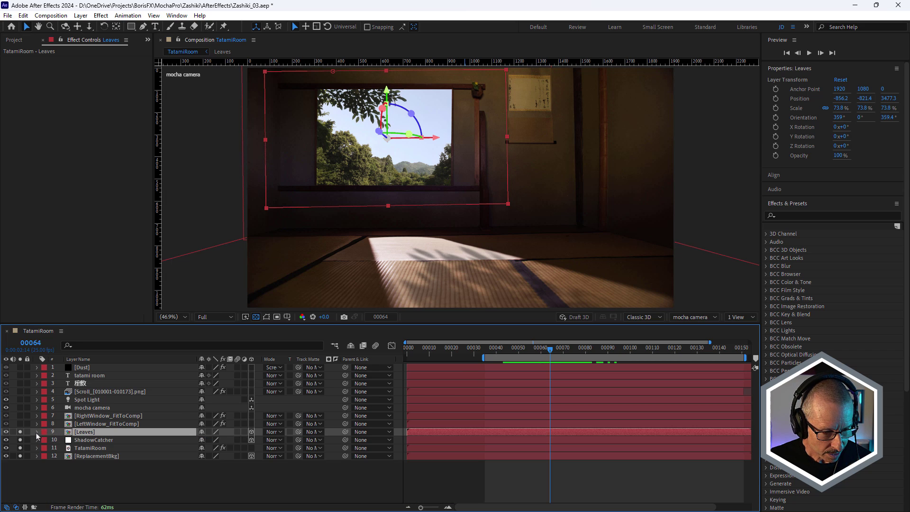
{"action": "left_click", "coordinate": [86, 441]}
{"action": "key", "text": "u"}
{"action": "key", "text": "u"}
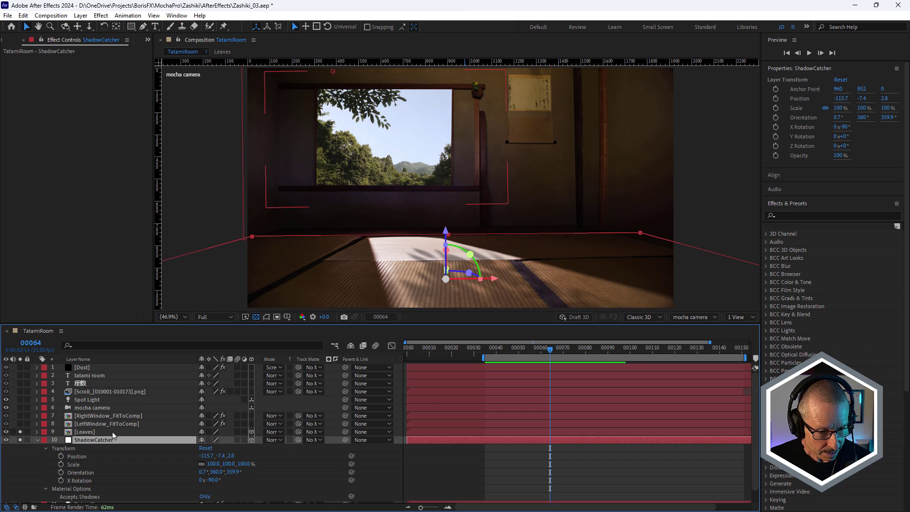
{"action": "scroll", "coordinate": [117, 411], "scroll_direction": "down", "scroll_amount": 1}
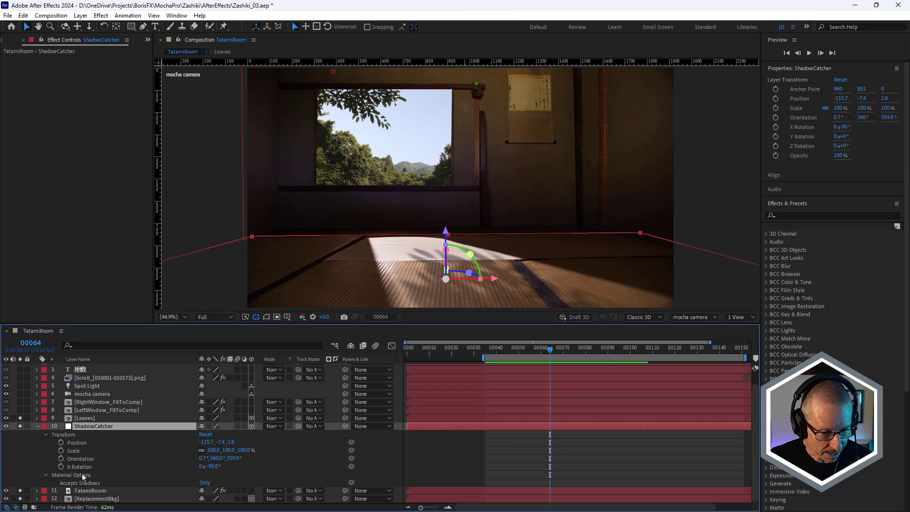
{"action": "left_click", "coordinate": [204, 483]}
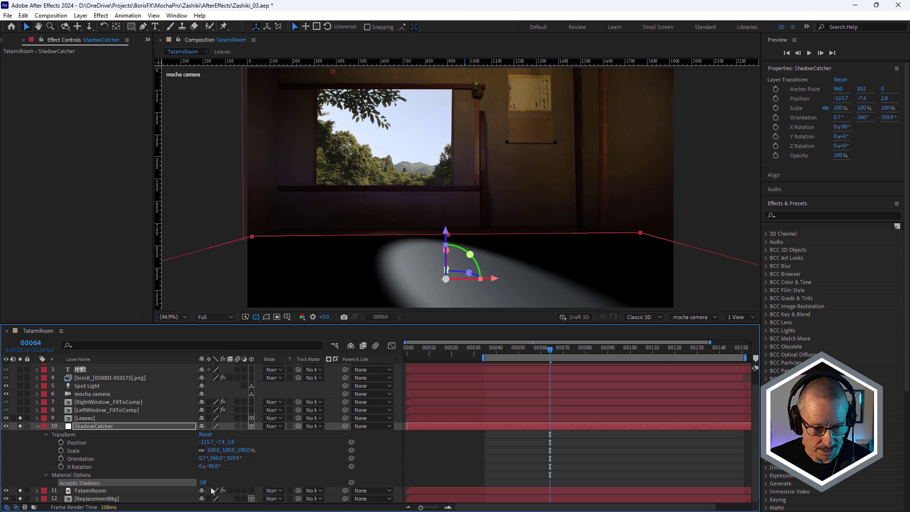
{"action": "left_click", "coordinate": [204, 482]}
{"action": "left_click", "coordinate": [203, 482]}
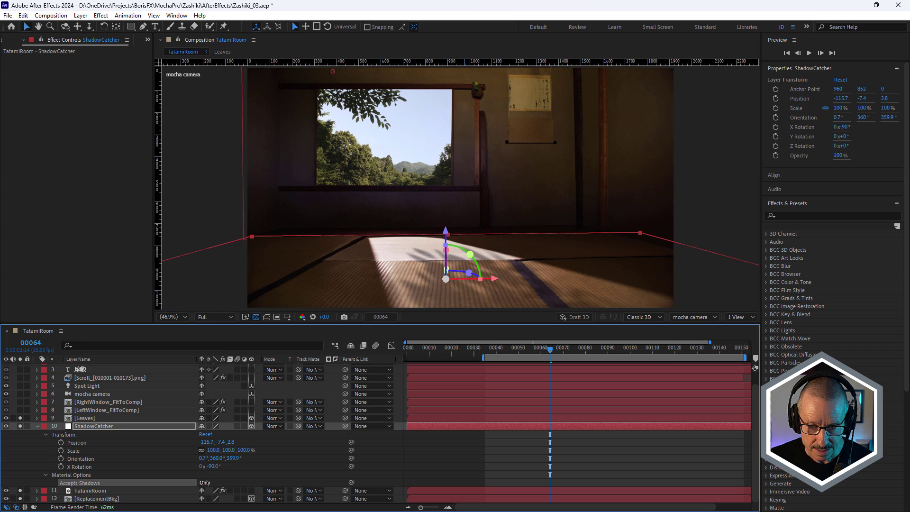
Enlarge the comp viewer and preview the floor shadows through frame 00075
{"action": "left_click_drag", "start_coordinate": [521, 351], "coordinate": [507, 364]}
{"action": "key", "text": "space"}
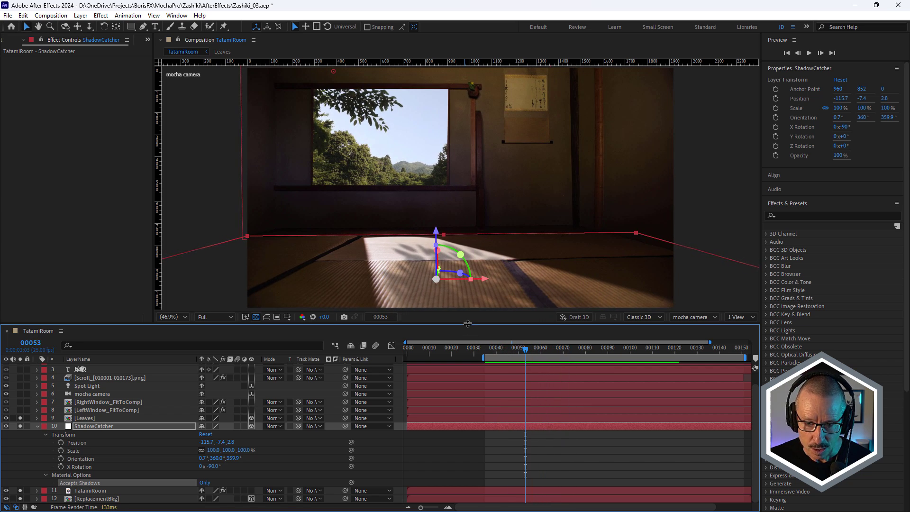
{"action": "left_click_drag", "start_coordinate": [468, 324], "coordinate": [468, 435]}
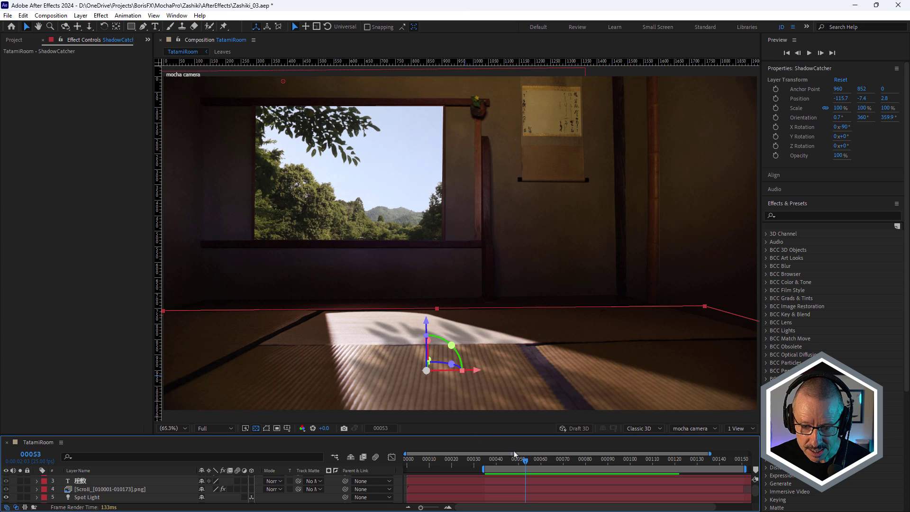
{"action": "left_click_drag", "start_coordinate": [525, 462], "coordinate": [478, 463]}
{"action": "key", "text": "space"}
{"action": "key", "text": "space"}
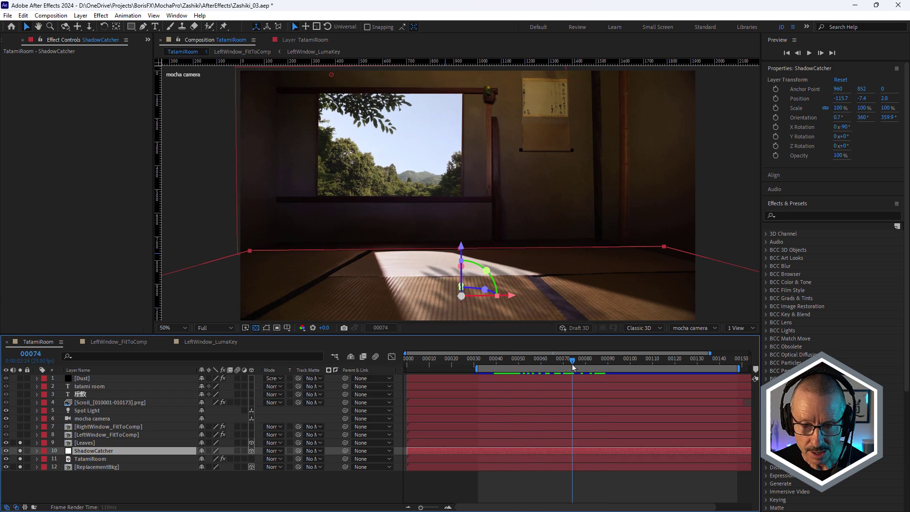
At frame 00096, switch on LeftWindow_FitToComp and RightWindow_FitToComp, then select TatamiRoom
{"action": "left_click_drag", "start_coordinate": [573, 368], "coordinate": [622, 368]}
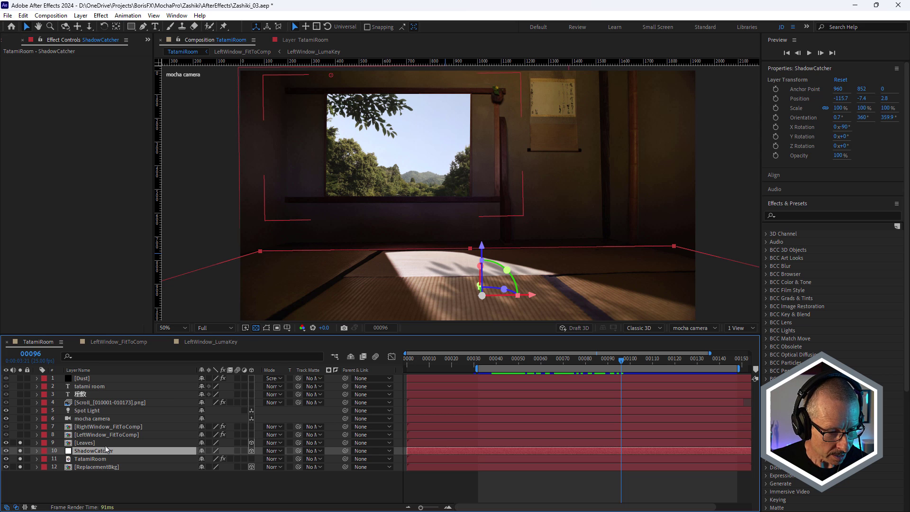
{"action": "left_click", "coordinate": [86, 435]}
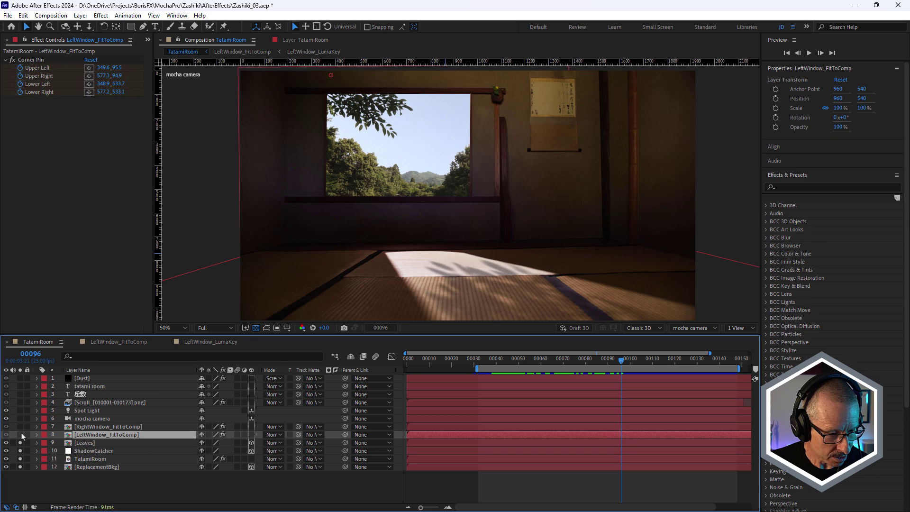
{"action": "left_click", "coordinate": [20, 435]}
{"action": "left_click", "coordinate": [20, 427]}
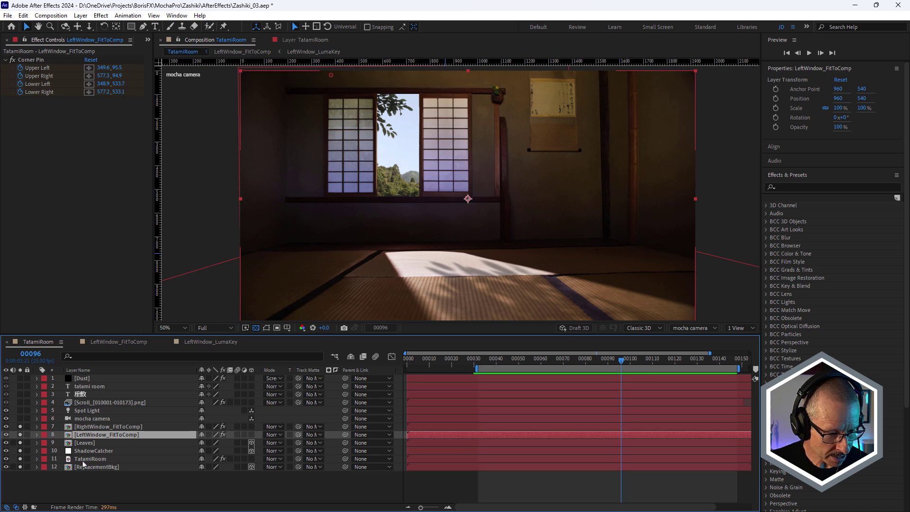
{"action": "left_click", "coordinate": [82, 459]}
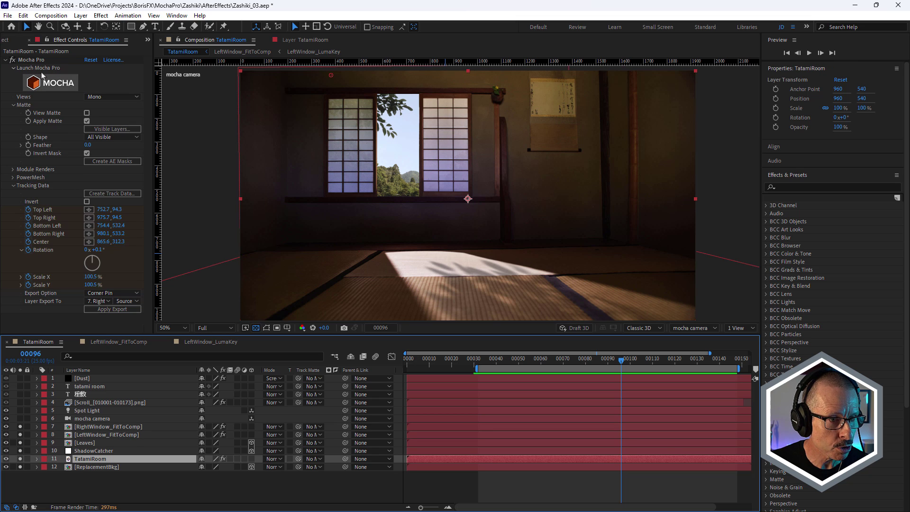
Launch Mocha Pro, show the left window track's shape and play the clip both ways to check it
{"action": "left_click", "coordinate": [46, 80]}
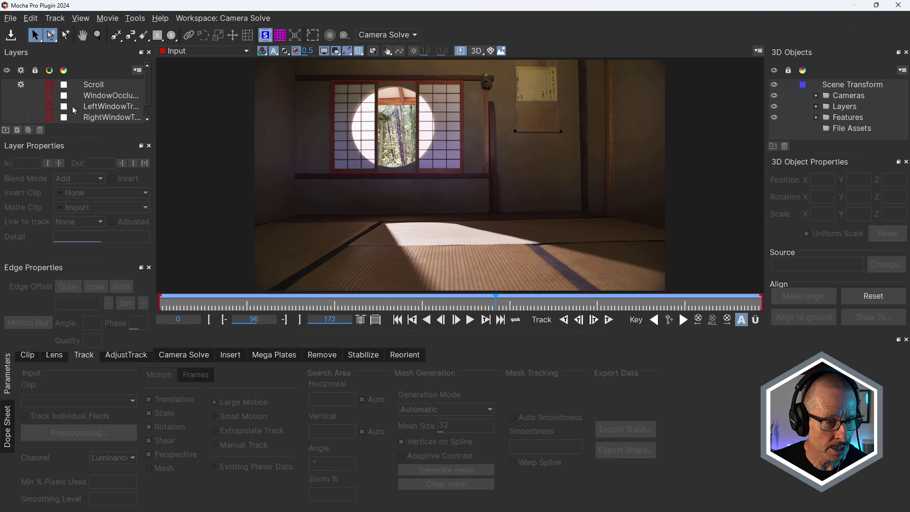
{"action": "left_click", "coordinate": [92, 107]}
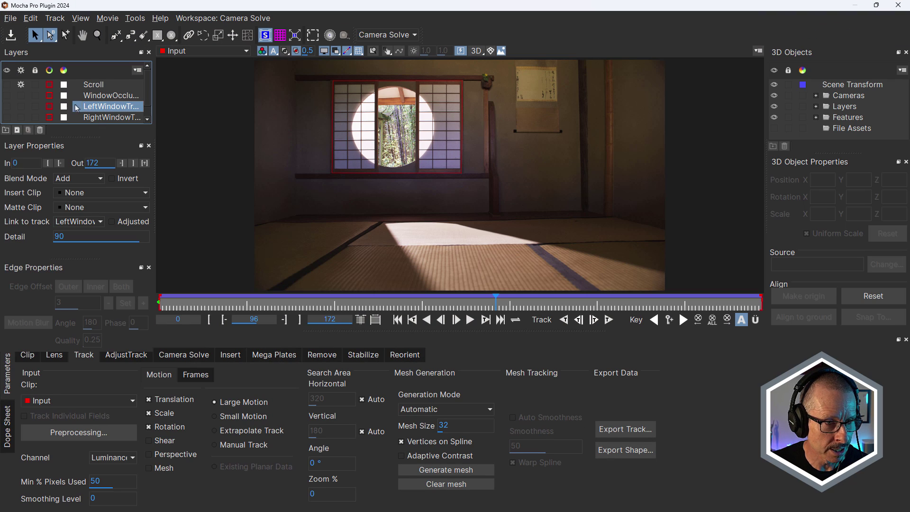
{"action": "left_click", "coordinate": [7, 107]}
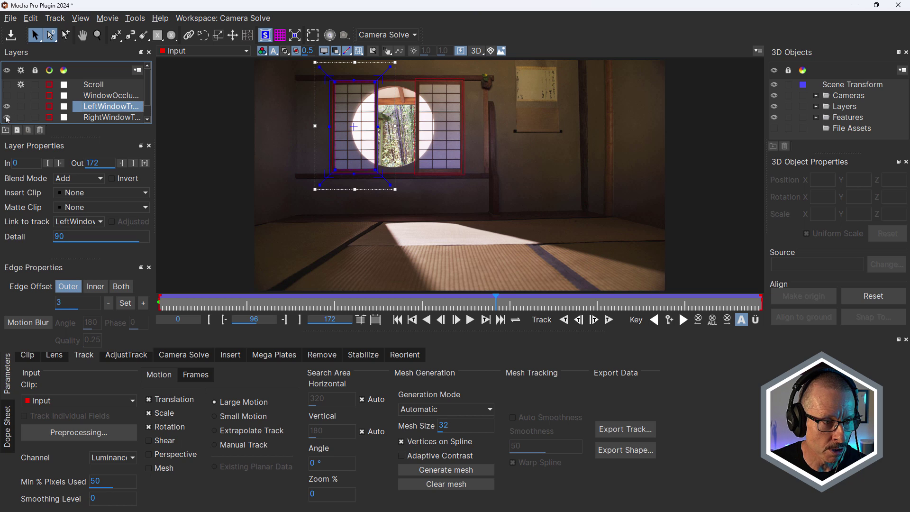
{"action": "scroll", "coordinate": [356, 95], "scroll_direction": "up", "scroll_amount": 3}
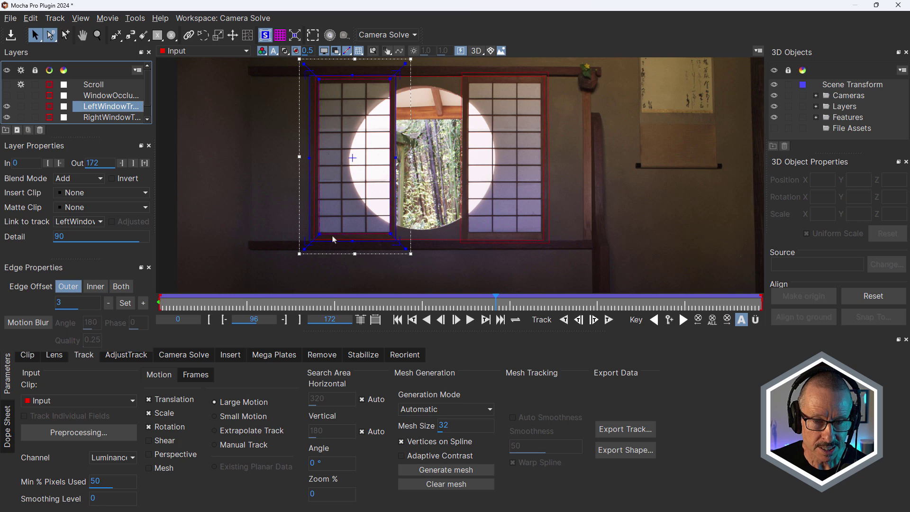
{"action": "left_click", "coordinate": [427, 320]}
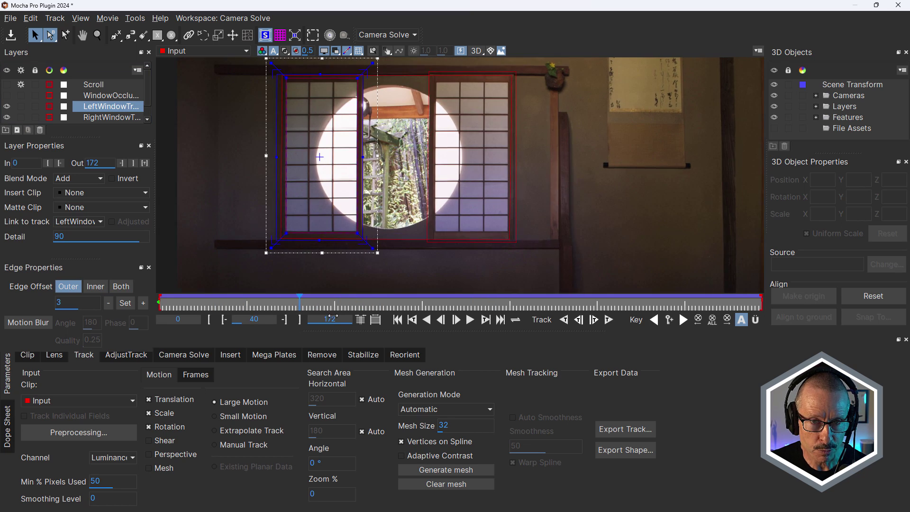
{"action": "left_click", "coordinate": [470, 320]}
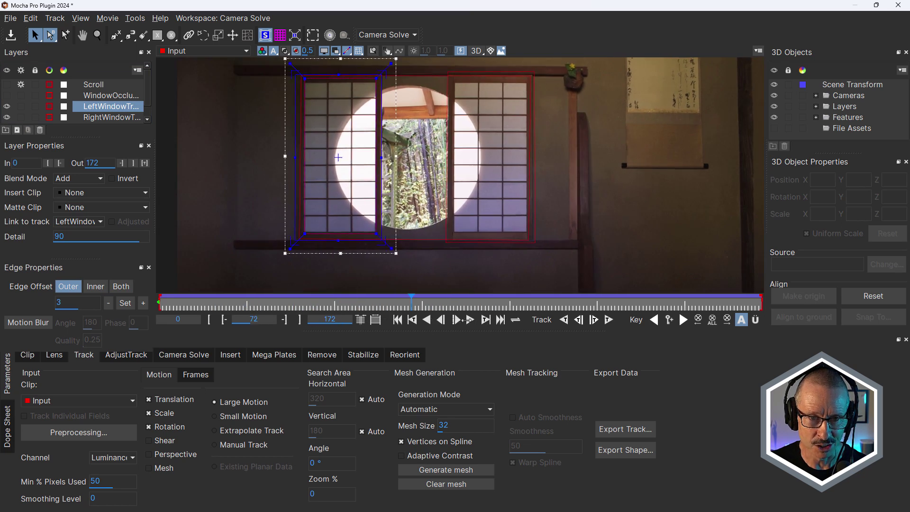
{"action": "left_click", "coordinate": [427, 320]}
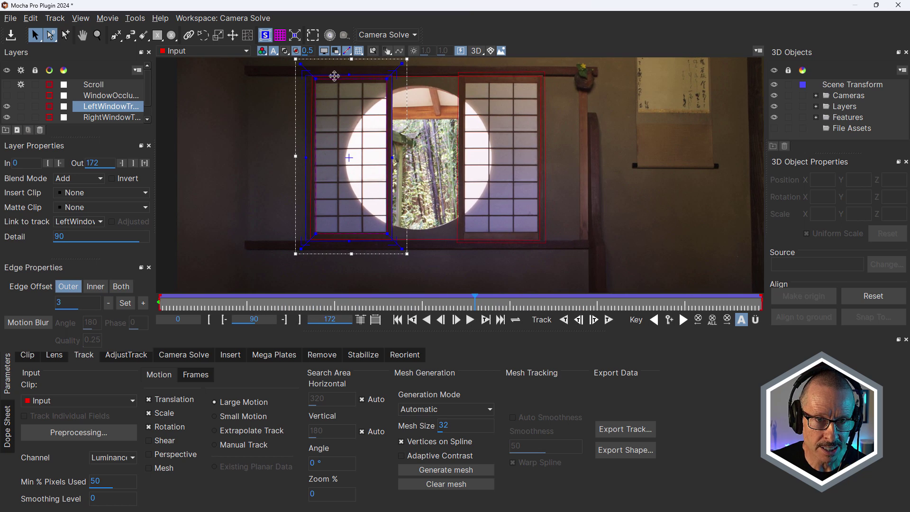
{"action": "scroll", "coordinate": [312, 77], "scroll_direction": "up", "scroll_amount": 2}
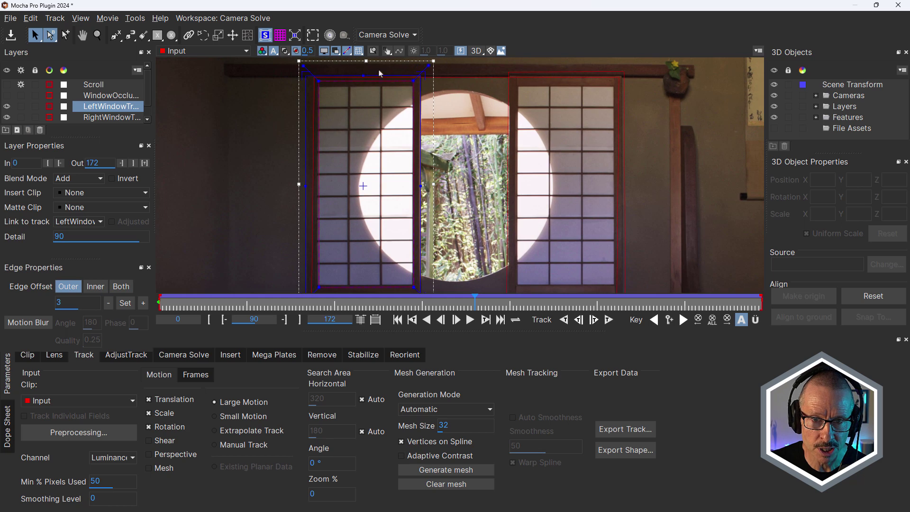
{"action": "scroll", "coordinate": [417, 108], "scroll_direction": "down", "scroll_amount": 1}
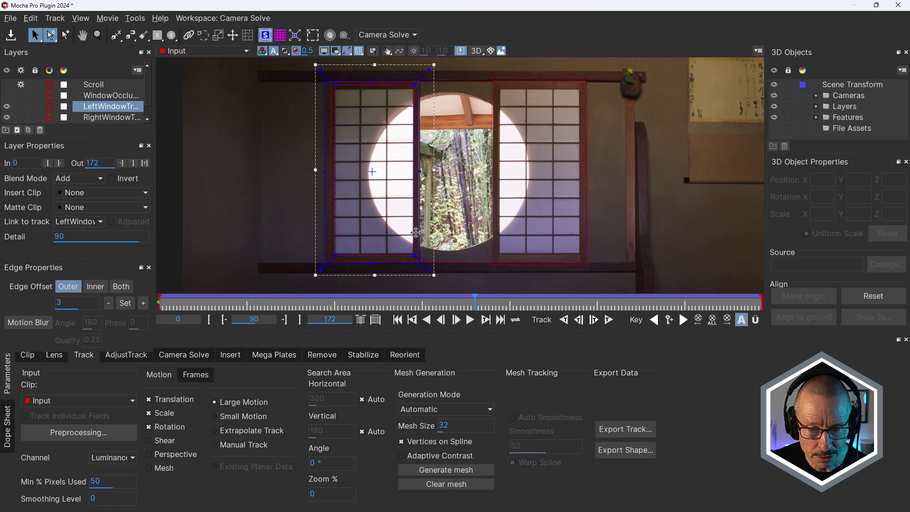
Check the right window track back to frame 88, then close Mocha with Don't Save
{"action": "left_click", "coordinate": [114, 118]}
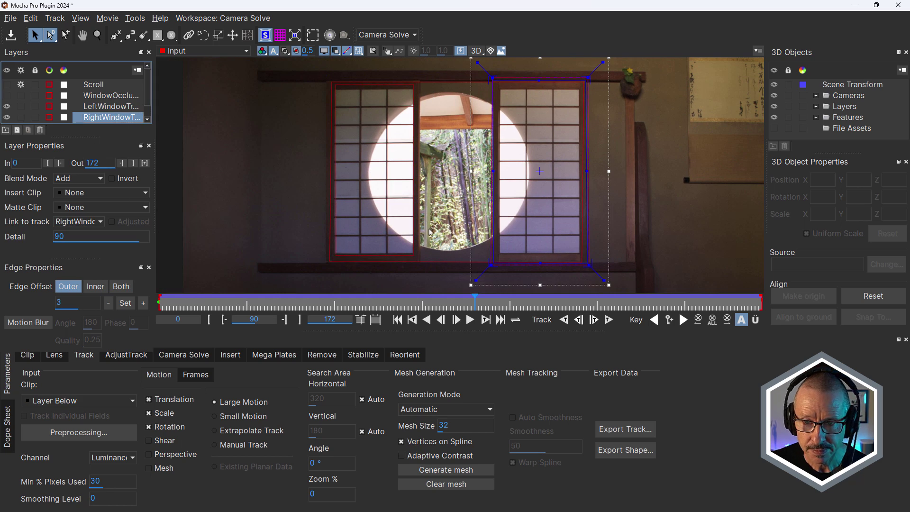
{"action": "left_click", "coordinate": [609, 319]}
{"action": "left_click_drag", "start_coordinate": [641, 329], "coordinate": [475, 322]}
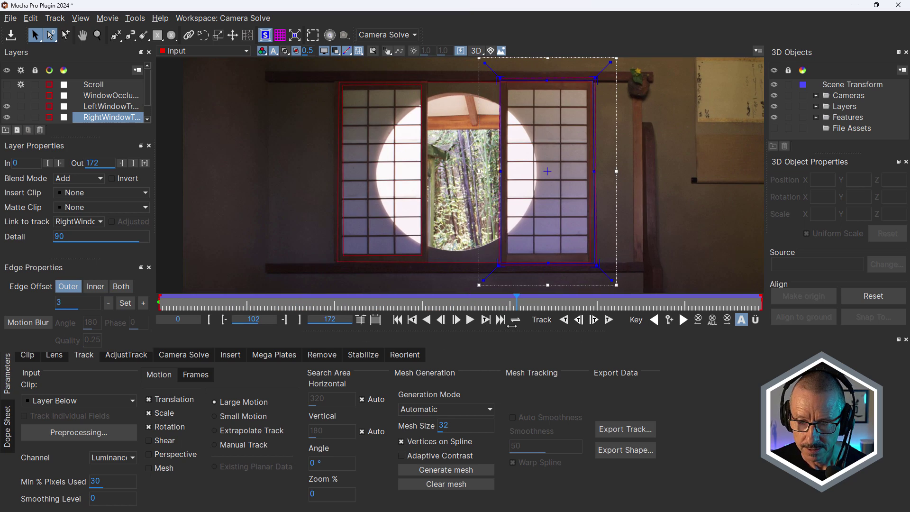
{"action": "left_click", "coordinate": [898, 5]}
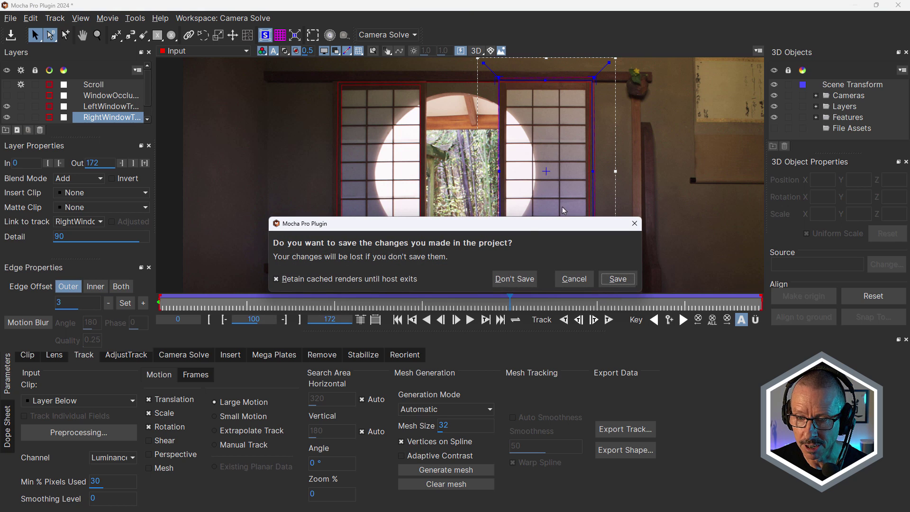
{"action": "left_click", "coordinate": [513, 278]}
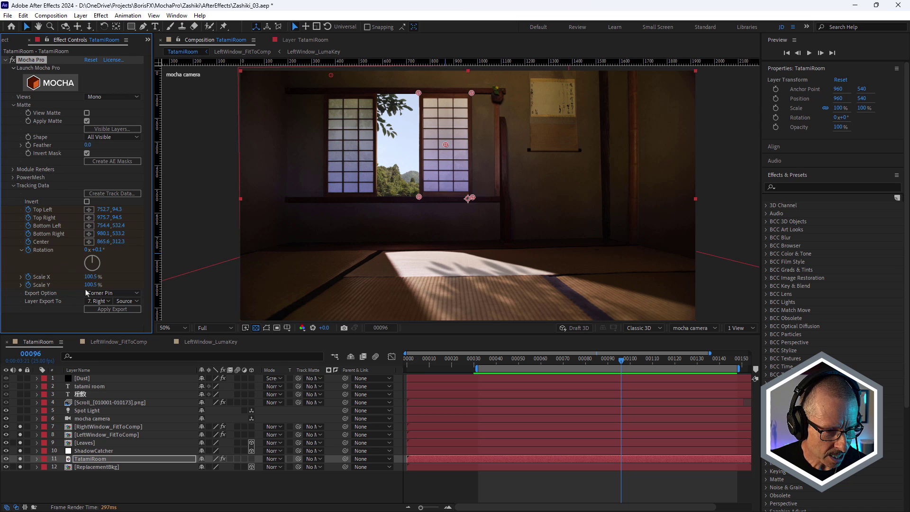
{"action": "left_click", "coordinate": [104, 294]}
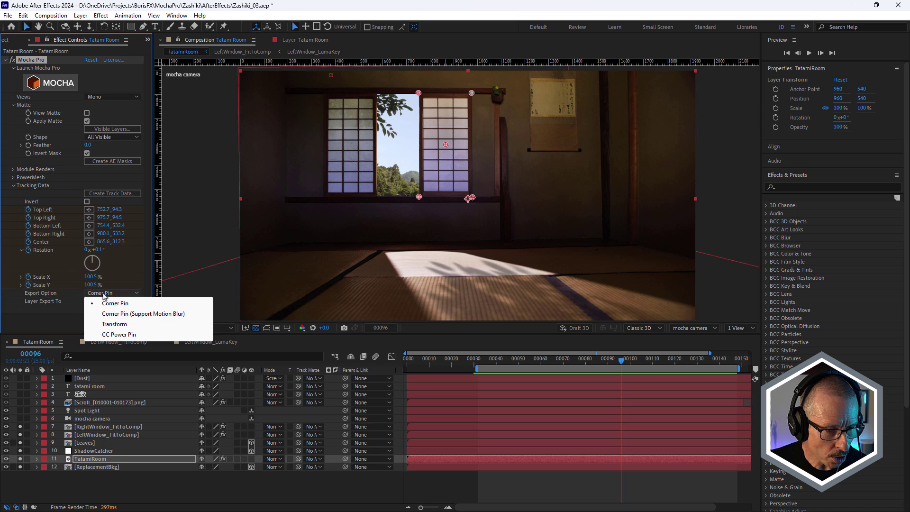
{"action": "left_click", "coordinate": [26, 316]}
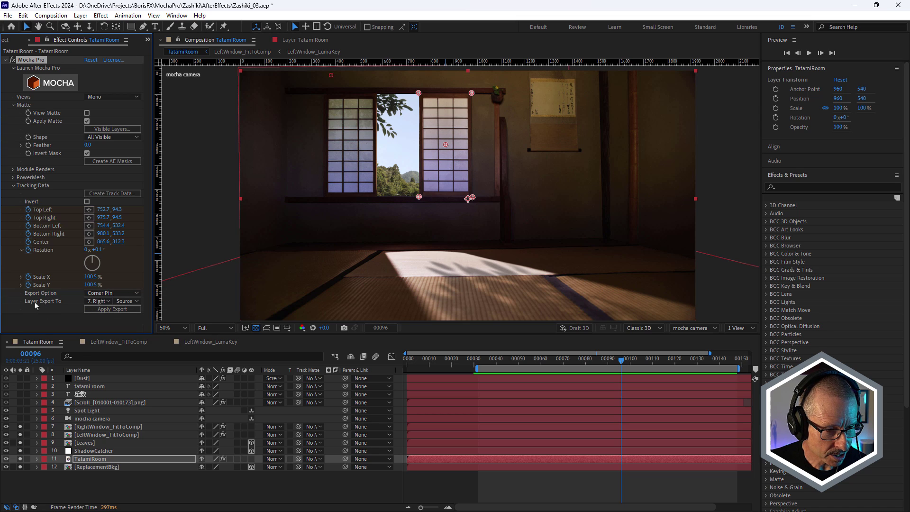
{"action": "left_click", "coordinate": [99, 302]}
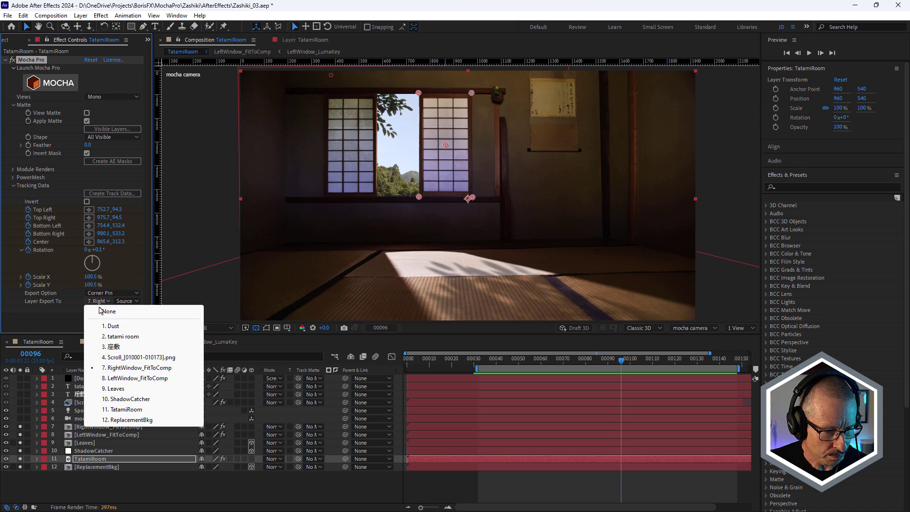
{"action": "left_click", "coordinate": [45, 316]}
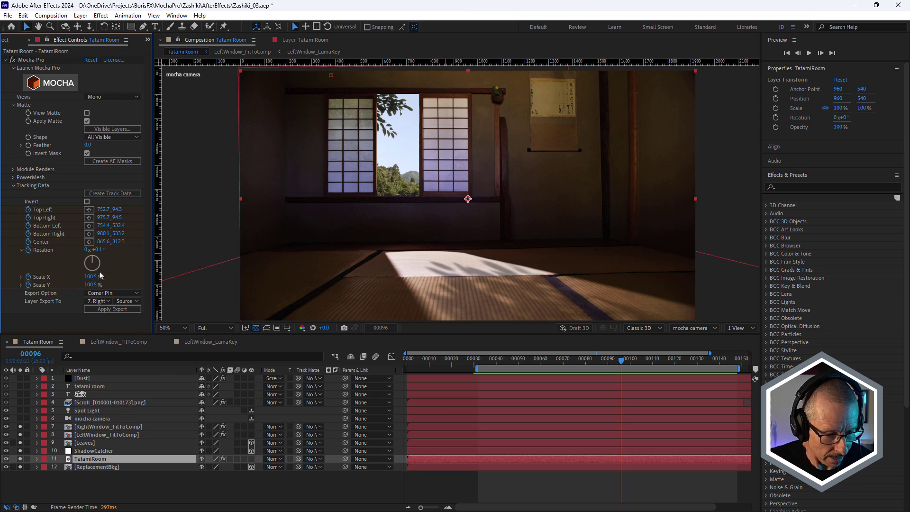
{"action": "left_click", "coordinate": [90, 436]}
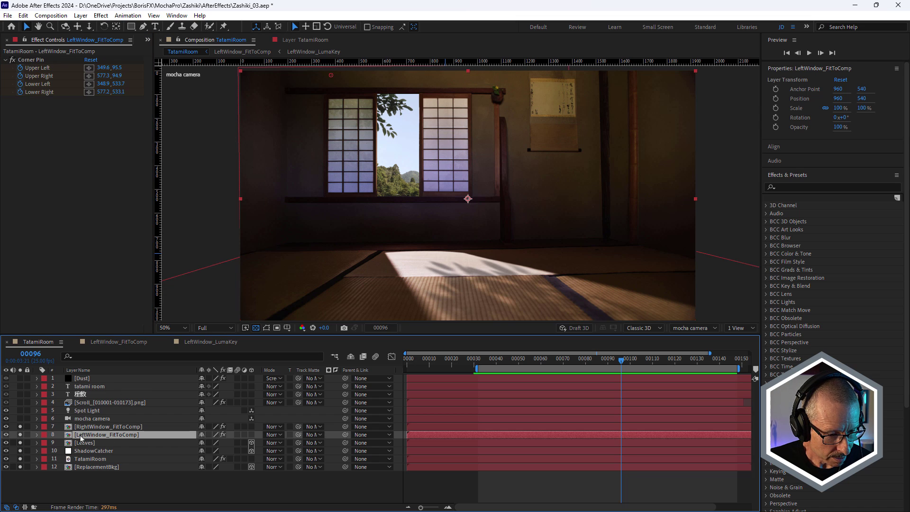
{"action": "double_click", "coordinate": [87, 436]}
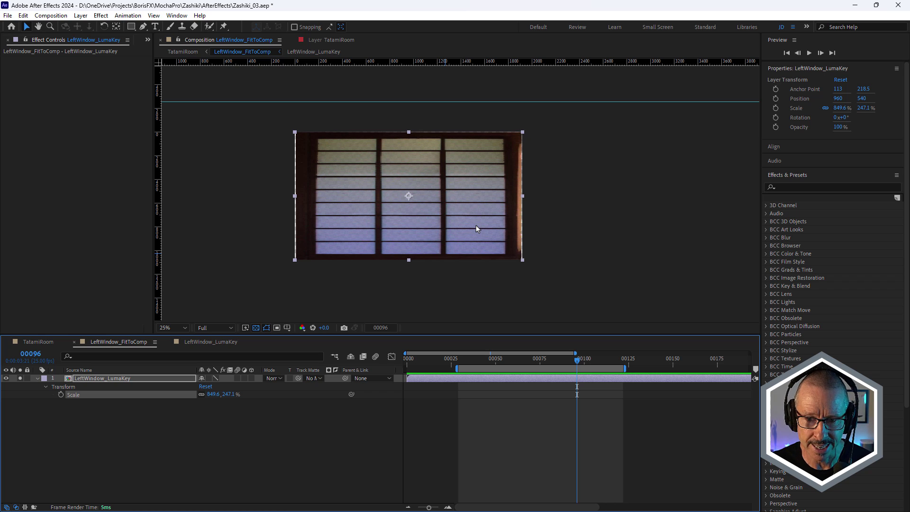
{"action": "right_click", "coordinate": [74, 396]}
{"action": "left_click", "coordinate": [98, 333]}
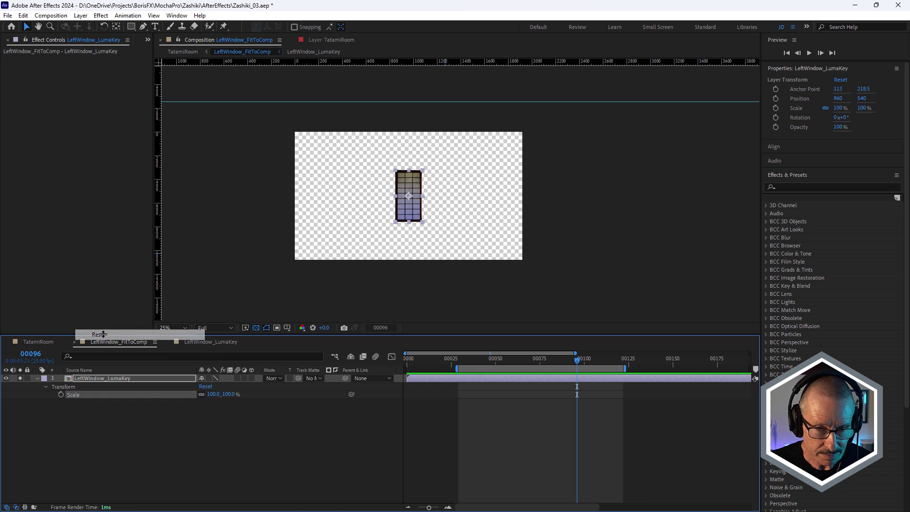
{"action": "scroll", "coordinate": [404, 195], "scroll_direction": "up", "scroll_amount": 6}
{"action": "scroll", "coordinate": [411, 183], "scroll_direction": "down", "scroll_amount": 2}
{"action": "scroll", "coordinate": [428, 189], "scroll_direction": "down", "scroll_amount": 2}
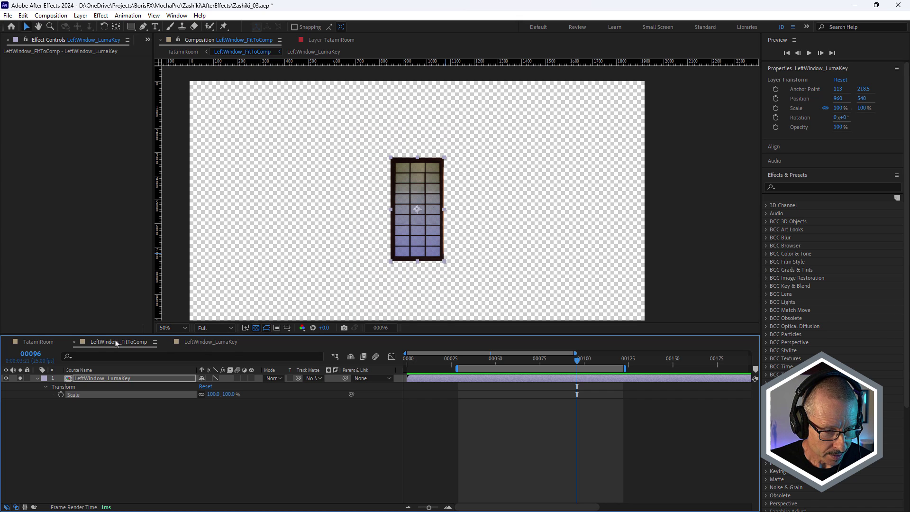
{"action": "left_click", "coordinate": [51, 346]}
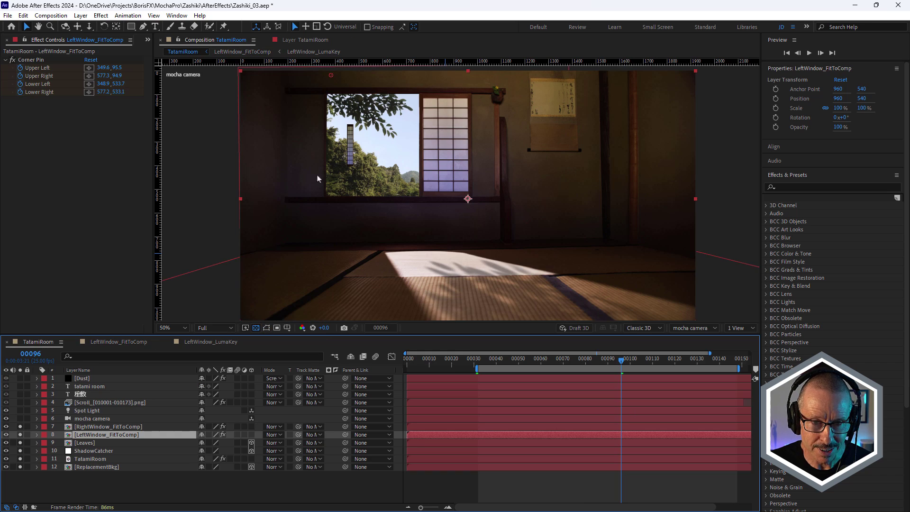
{"action": "scroll", "coordinate": [360, 134], "scroll_direction": "up", "scroll_amount": 4}
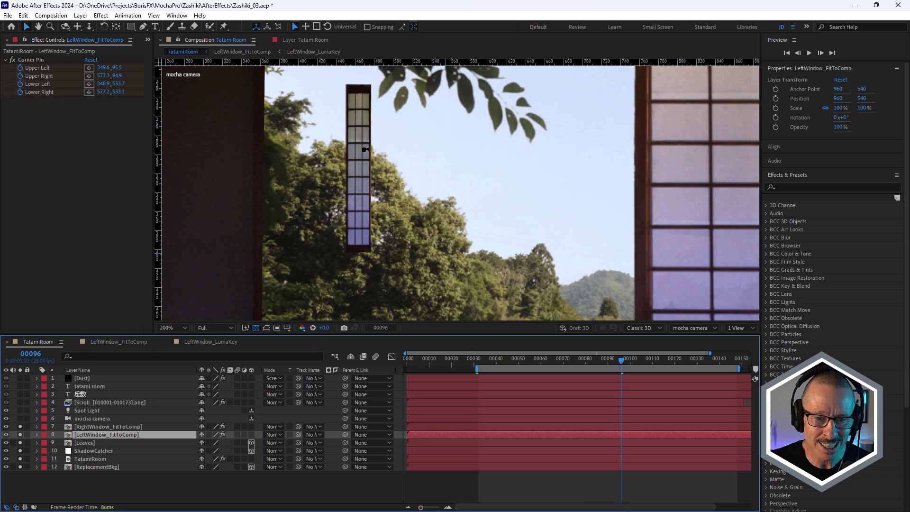
{"action": "scroll", "coordinate": [364, 149], "scroll_direction": "down", "scroll_amount": 4}
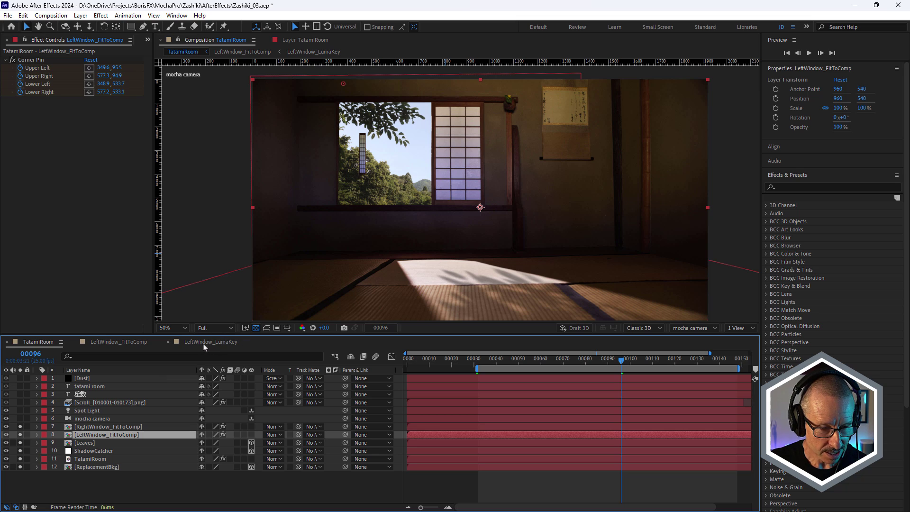
{"action": "left_click", "coordinate": [140, 345]}
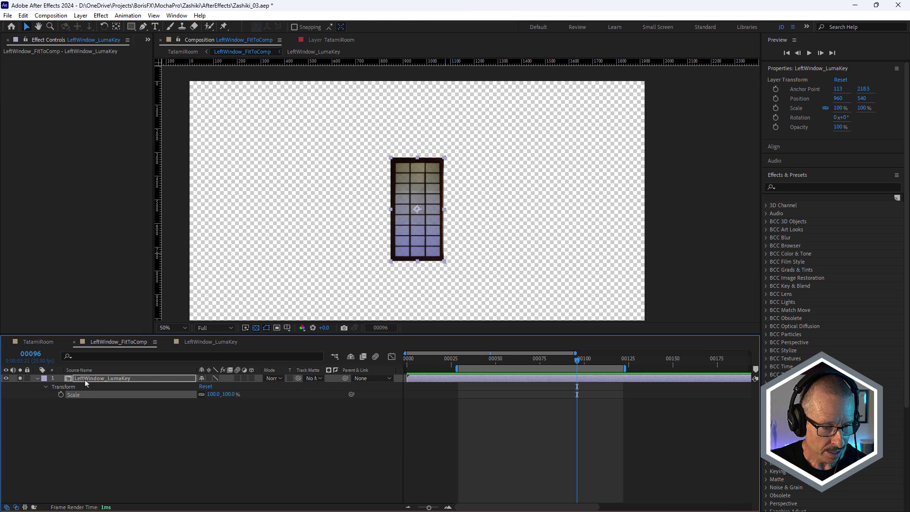
{"action": "left_click", "coordinate": [81, 16]}
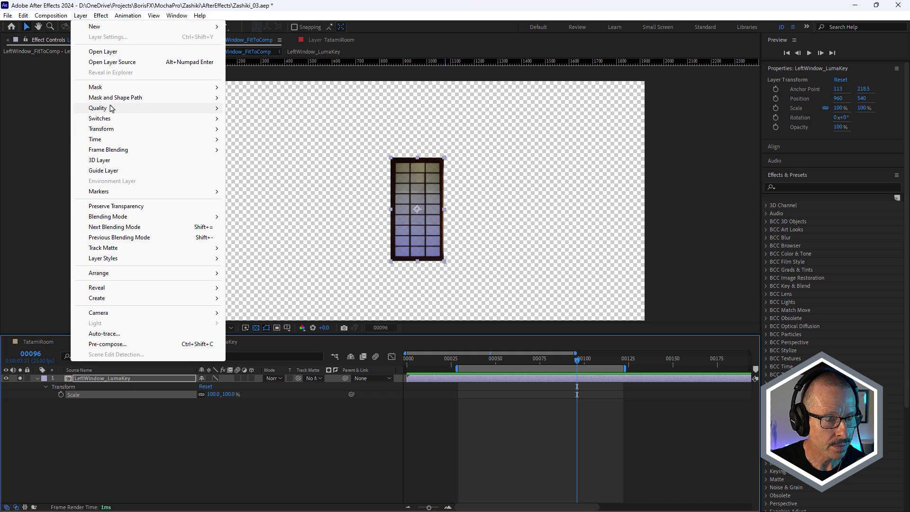
{"action": "mouse_move", "coordinate": [131, 131]}
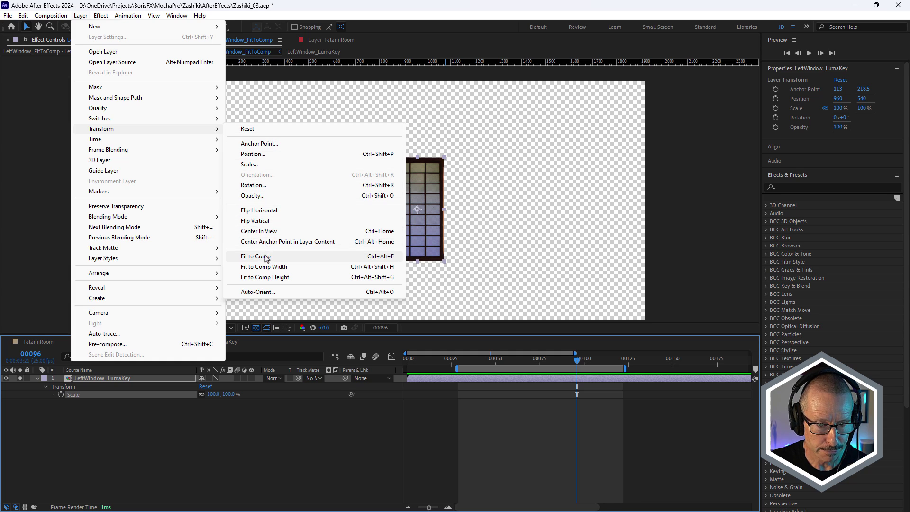
{"action": "left_click", "coordinate": [256, 256]}
{"action": "scroll", "coordinate": [484, 159], "scroll_direction": "down", "scroll_amount": 2}
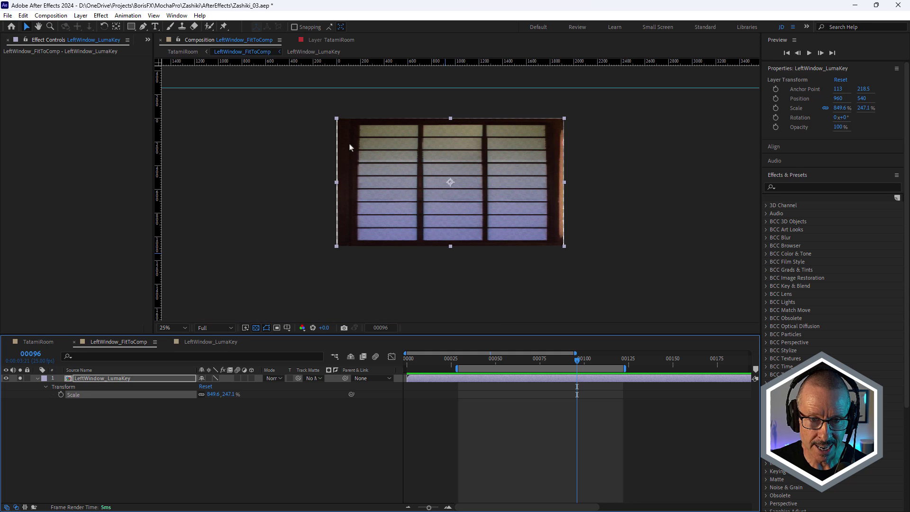
{"action": "left_click", "coordinate": [41, 342]}
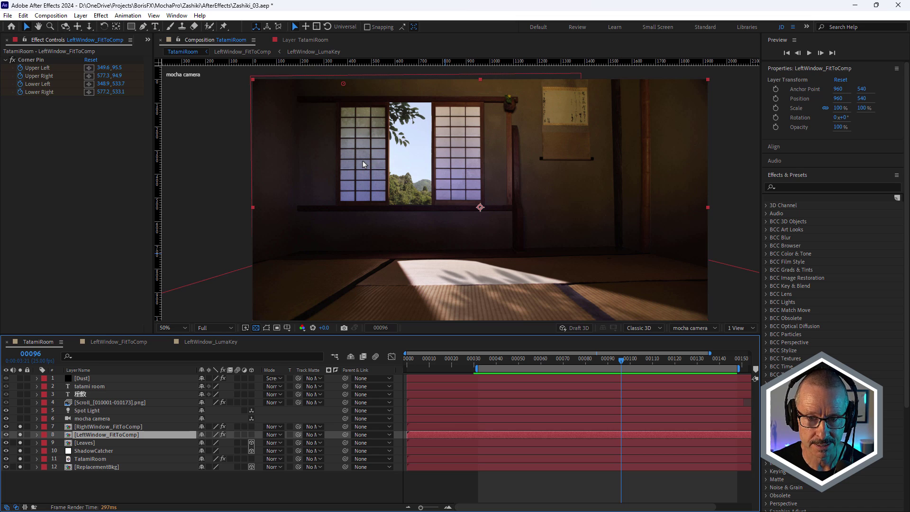
Inspect the LeftWindow_FitToComp and LeftWindow_LumaKey precomps, then open the TatamiRoom footage in its Layer viewer
{"action": "double_click", "coordinate": [93, 437]}
{"action": "double_click", "coordinate": [100, 378]}
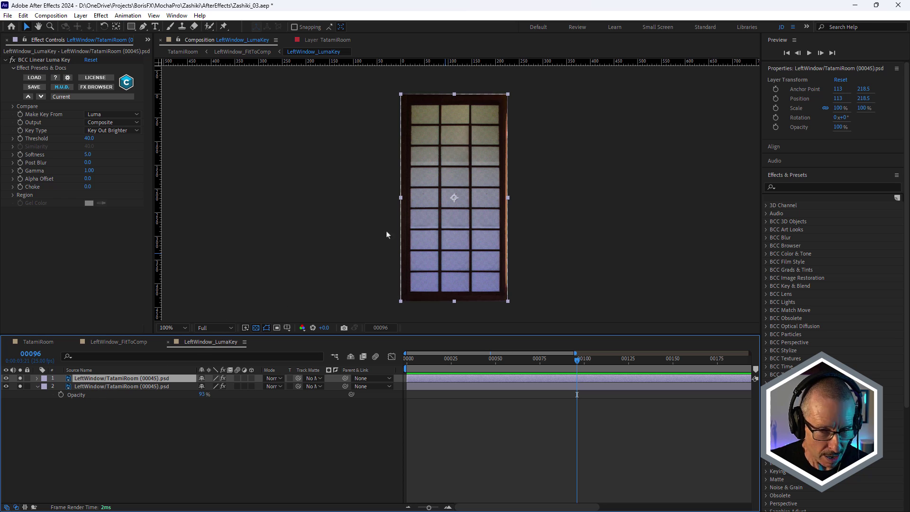
{"action": "scroll", "coordinate": [454, 175], "scroll_direction": "up", "scroll_amount": 2}
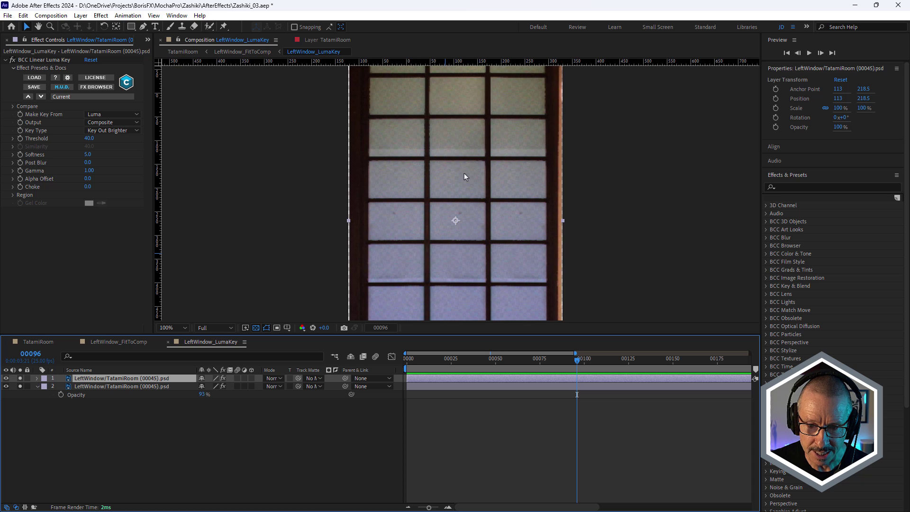
{"action": "scroll", "coordinate": [464, 172], "scroll_direction": "down", "scroll_amount": 2}
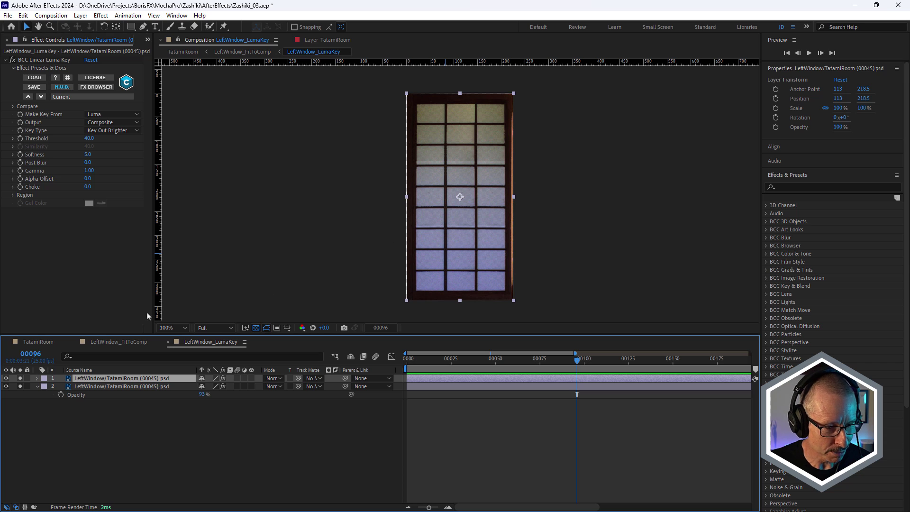
{"action": "left_click", "coordinate": [31, 342]}
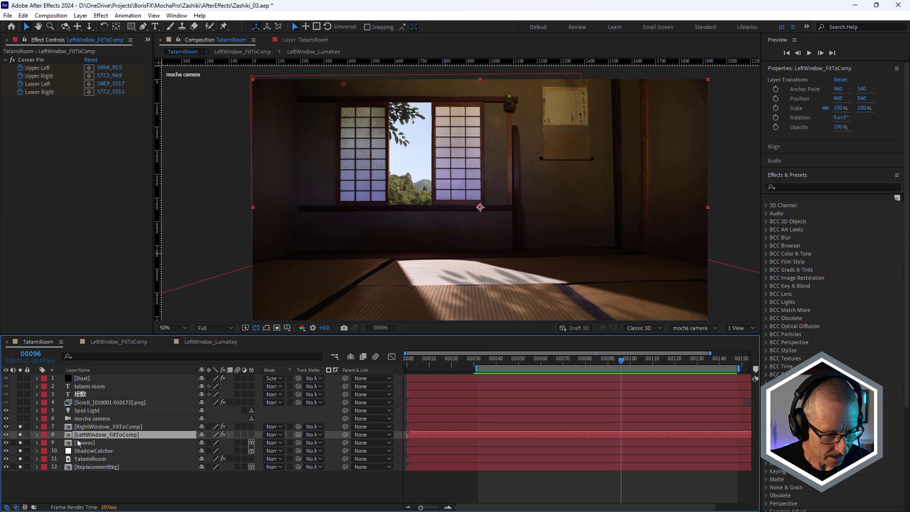
{"action": "double_click", "coordinate": [82, 459]}
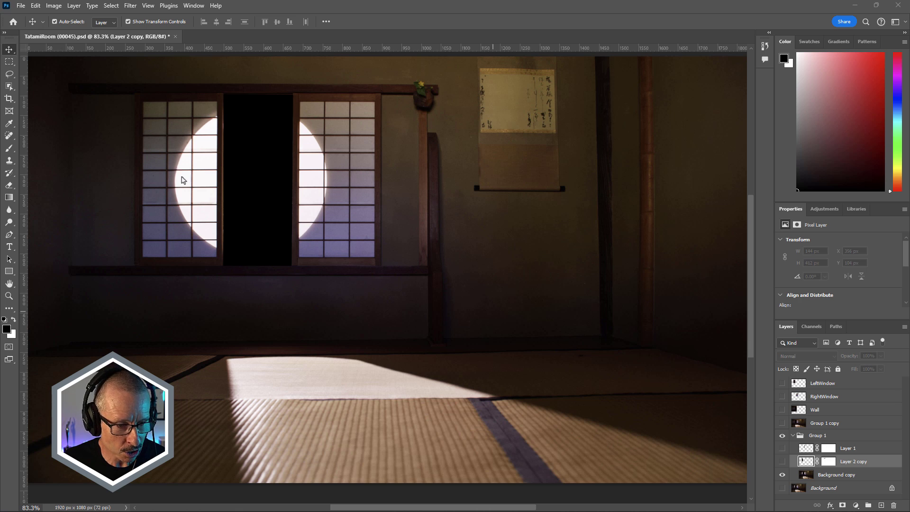
Toggle visibility of the Background copy, Layer 2 copy and Layer 1 layers in Photoshop
{"action": "left_click", "coordinate": [783, 476]}
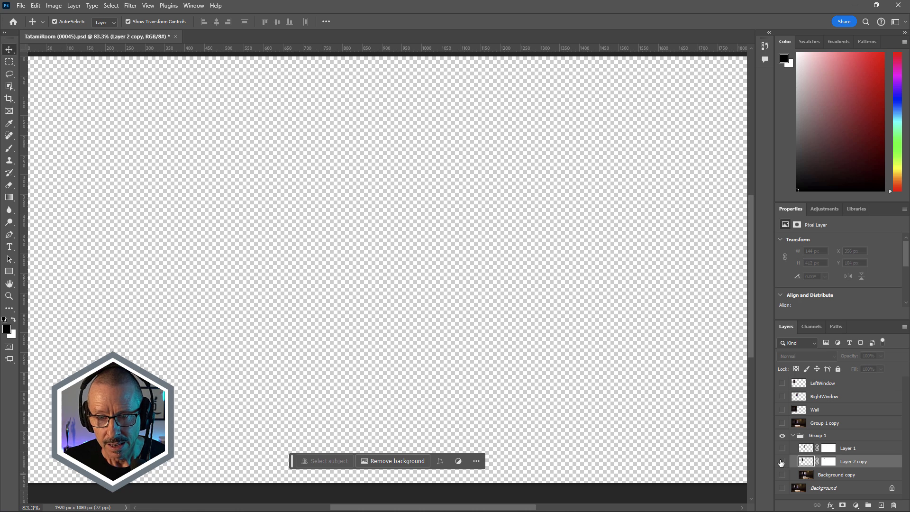
{"action": "left_click", "coordinate": [783, 461]}
{"action": "left_click", "coordinate": [783, 449]}
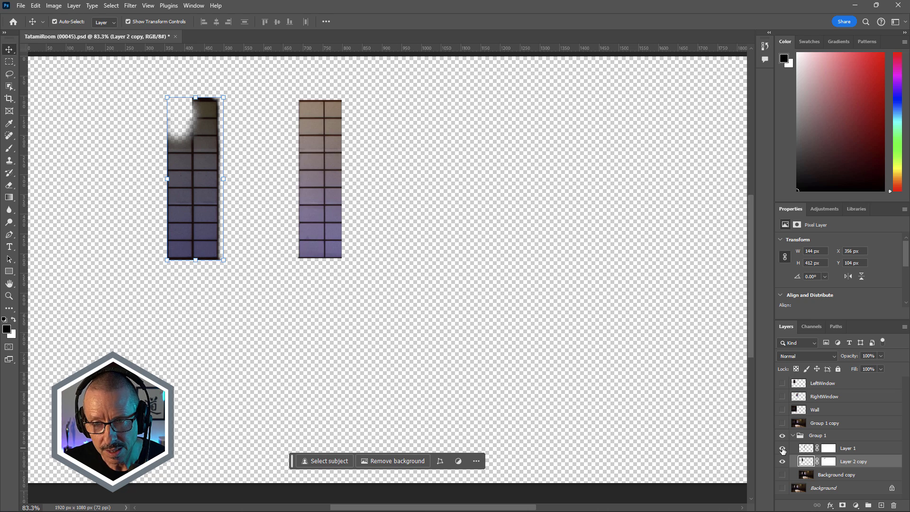
{"action": "left_click", "coordinate": [783, 475]}
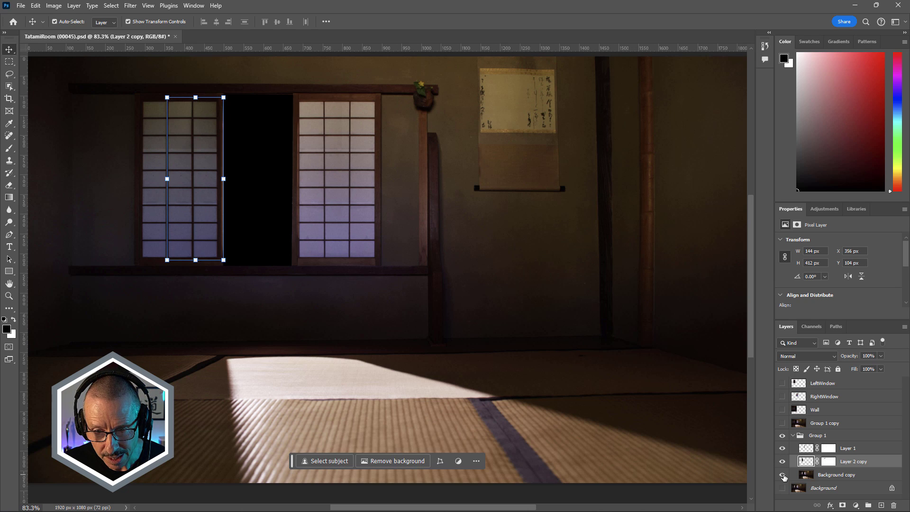
Collapse and hide Group 1, then show the LeftWindow and RightWindow layers
{"action": "left_click", "coordinate": [793, 435]}
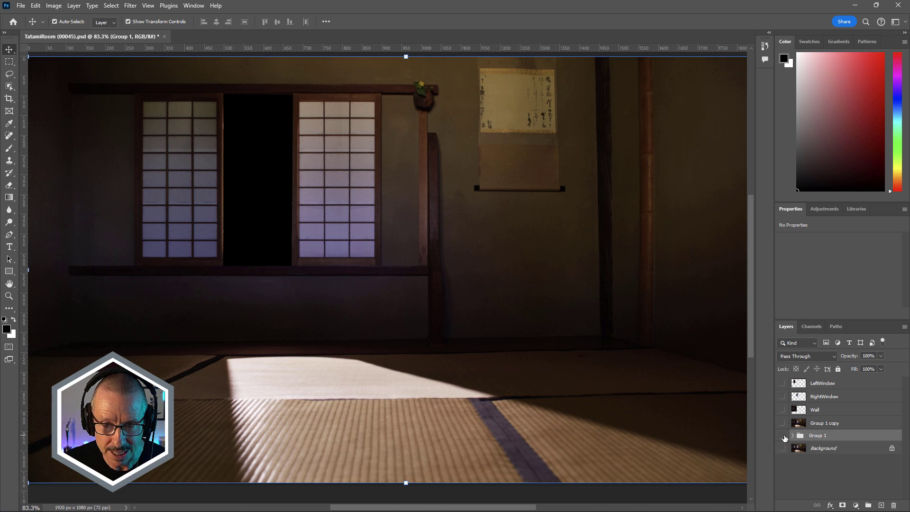
{"action": "left_click", "coordinate": [783, 435]}
{"action": "left_click", "coordinate": [783, 383]}
{"action": "left_click", "coordinate": [783, 397]}
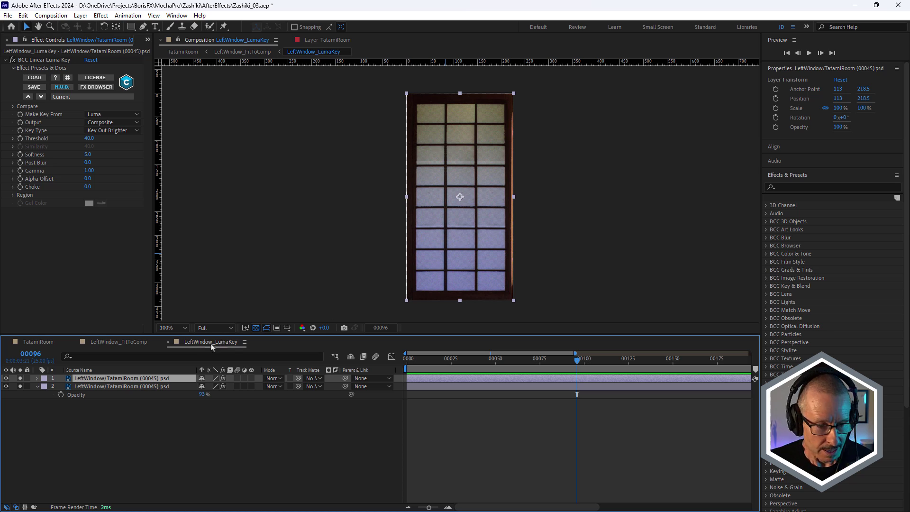
Inspect layer 2's Levels effect, undoing an accidental deletion of the layer
{"action": "left_click", "coordinate": [20, 378]}
{"action": "left_click", "coordinate": [95, 387]}
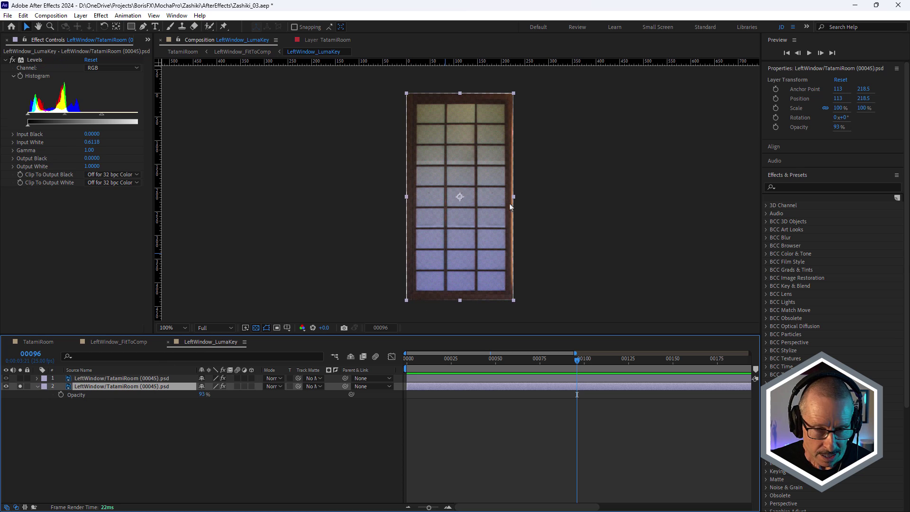
{"action": "scroll", "coordinate": [465, 207], "scroll_direction": "up", "scroll_amount": 1}
{"action": "left_click_drag", "start_coordinate": [202, 394], "coordinate": [199, 398]}
{"action": "key", "text": "Delete"}
{"action": "key", "text": "ctrl+z"}
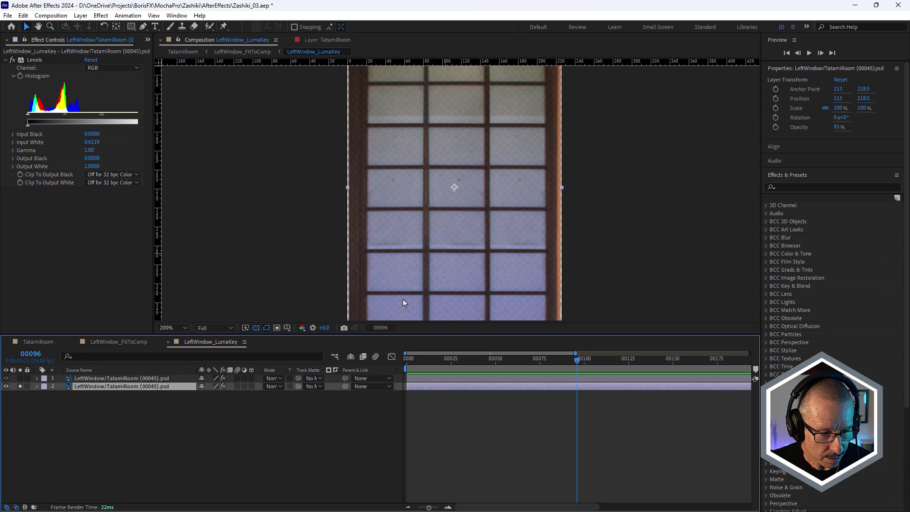
Solo layer 1 and select it to inspect its luma-keyed window
{"action": "left_click", "coordinate": [20, 379]}
{"action": "left_click", "coordinate": [20, 386]}
{"action": "left_click", "coordinate": [78, 378]}
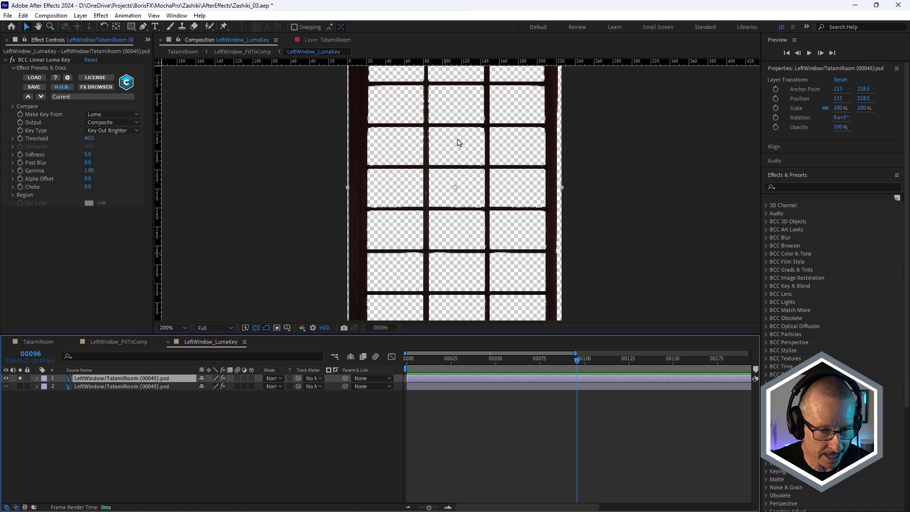
{"action": "scroll", "coordinate": [458, 140], "scroll_direction": "up", "scroll_amount": 2}
{"action": "scroll", "coordinate": [453, 150], "scroll_direction": "down", "scroll_amount": 2}
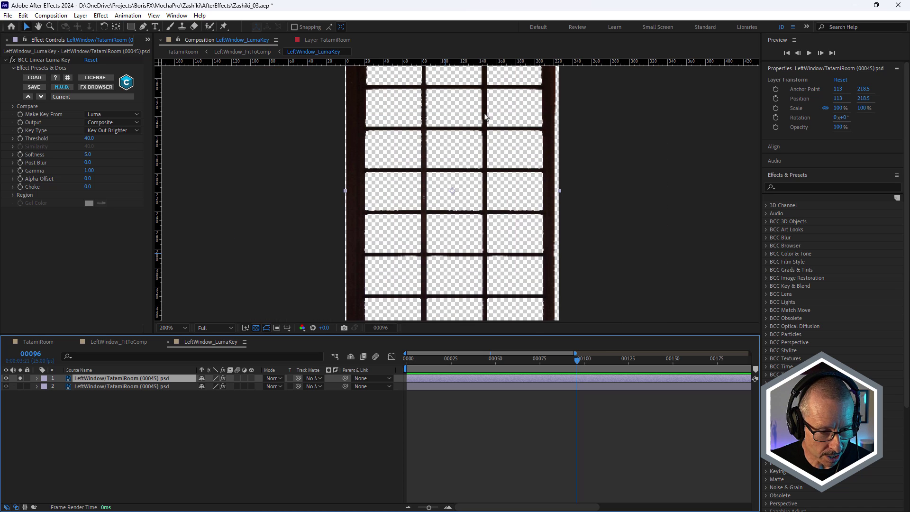
Set the lower Levels-graded window layer's opacity to 93% and zoom back out
{"action": "left_click", "coordinate": [20, 386]}
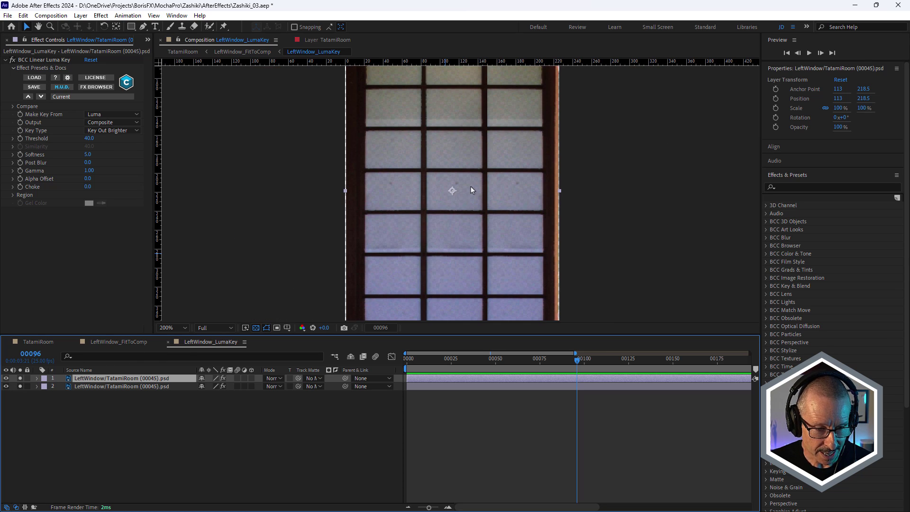
{"action": "scroll", "coordinate": [471, 186], "scroll_direction": "up", "scroll_amount": 2}
{"action": "left_click", "coordinate": [144, 388]}
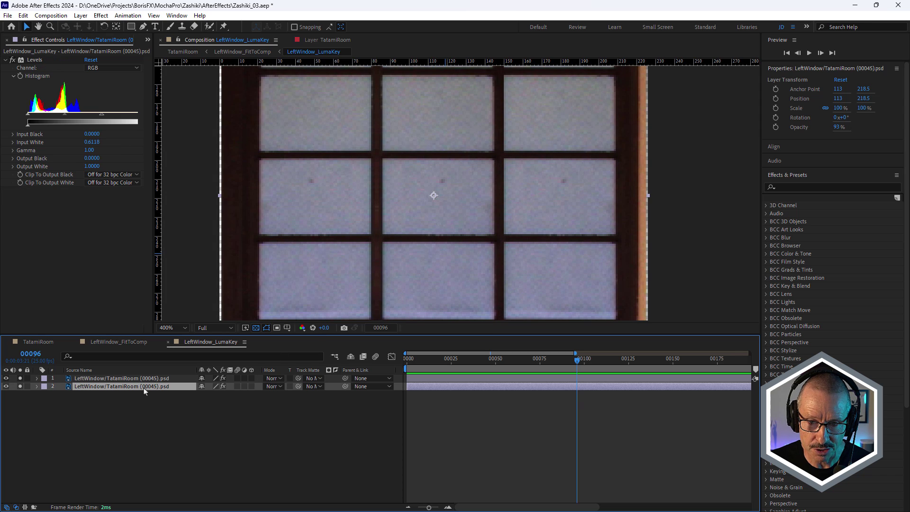
{"action": "key", "text": "t"}
{"action": "left_click_drag", "start_coordinate": [202, 394], "coordinate": [208, 396]}
{"action": "scroll", "coordinate": [462, 190], "scroll_direction": "down", "scroll_amount": 4}
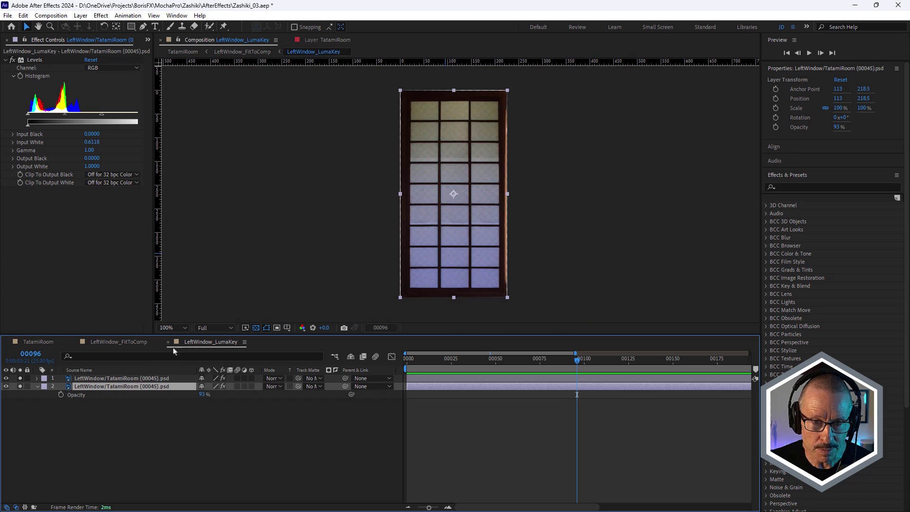
Switch to the TatamiRoom comp at frame 00080 and fit the whole room in view
{"action": "left_click", "coordinate": [50, 344]}
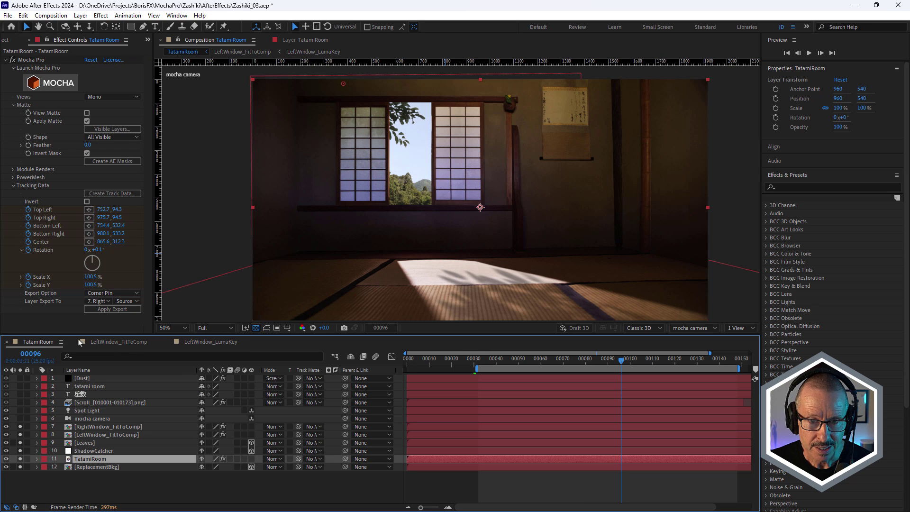
{"action": "scroll", "coordinate": [373, 140], "scroll_direction": "up", "scroll_amount": 4}
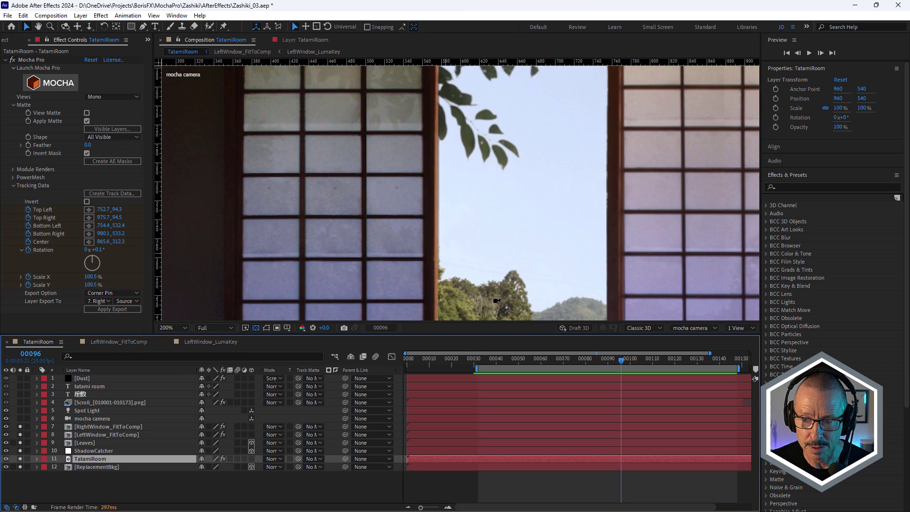
{"action": "left_click_drag", "start_coordinate": [568, 360], "coordinate": [572, 386]}
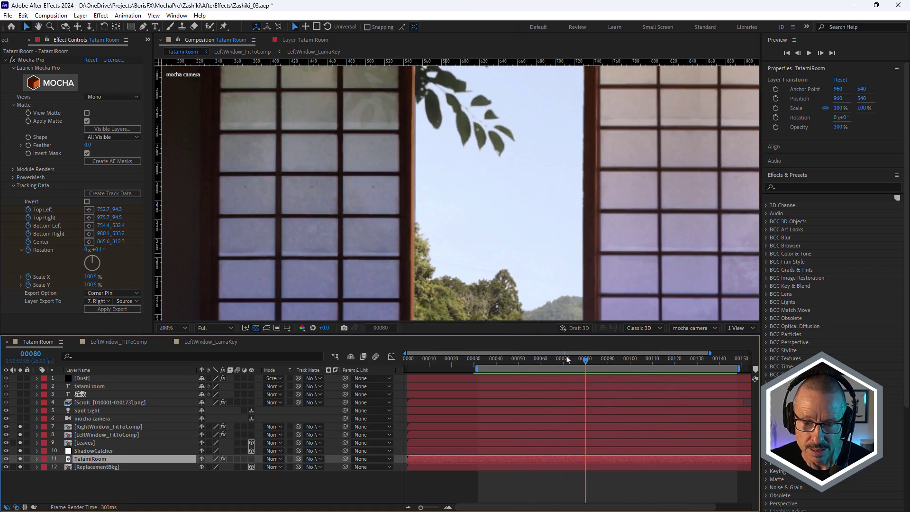
{"action": "key", "text": "slash"}
{"action": "left_click_drag", "start_coordinate": [511, 196], "coordinate": [508, 196]}
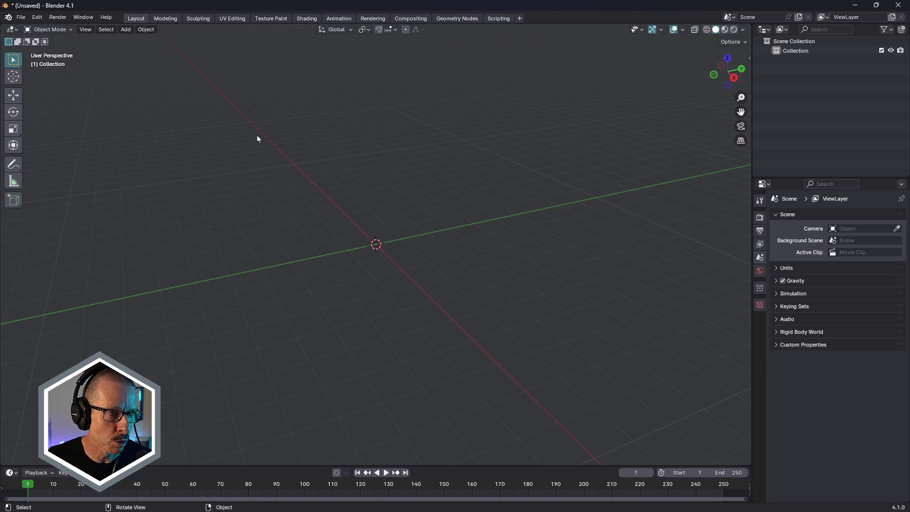
Import zashiki.fbx from the Zashiki TrackData folder as an FBX file
{"action": "left_click", "coordinate": [21, 18]}
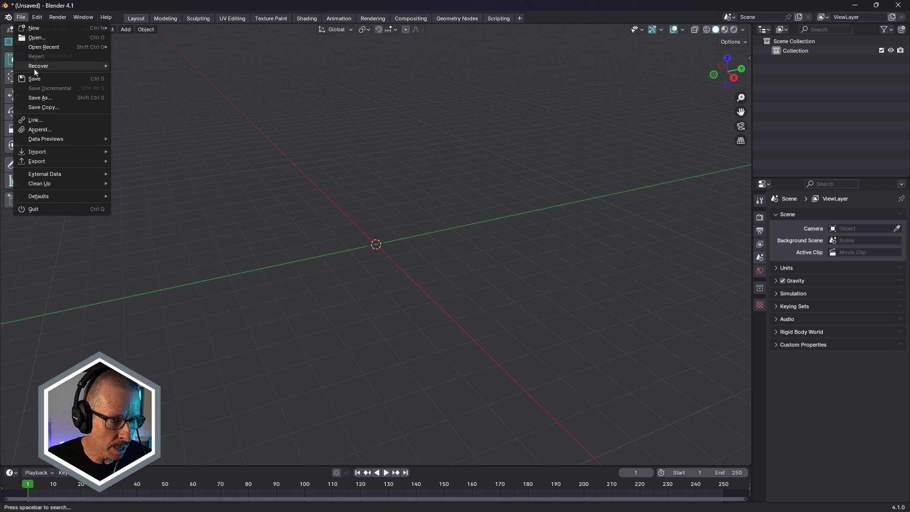
{"action": "mouse_move", "coordinate": [42, 156]}
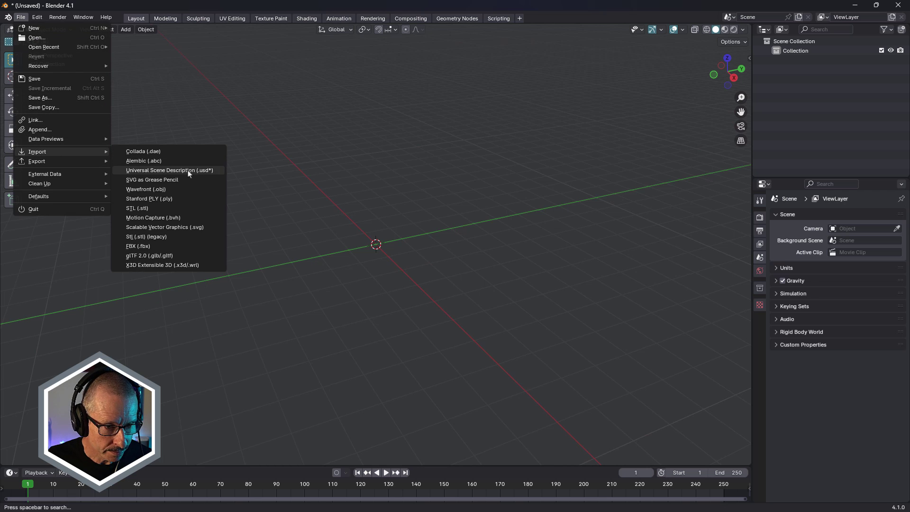
{"action": "left_click", "coordinate": [169, 246]}
{"action": "left_click", "coordinate": [244, 383]}
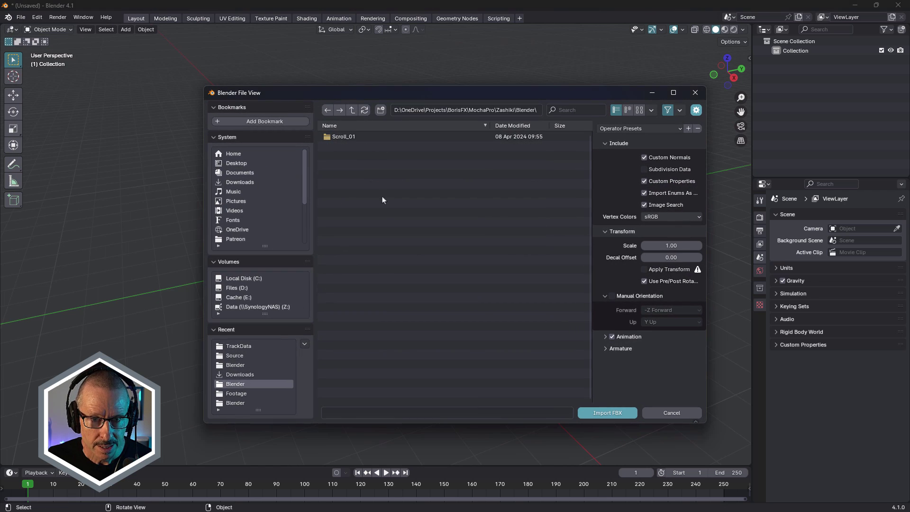
{"action": "left_click", "coordinate": [352, 110]}
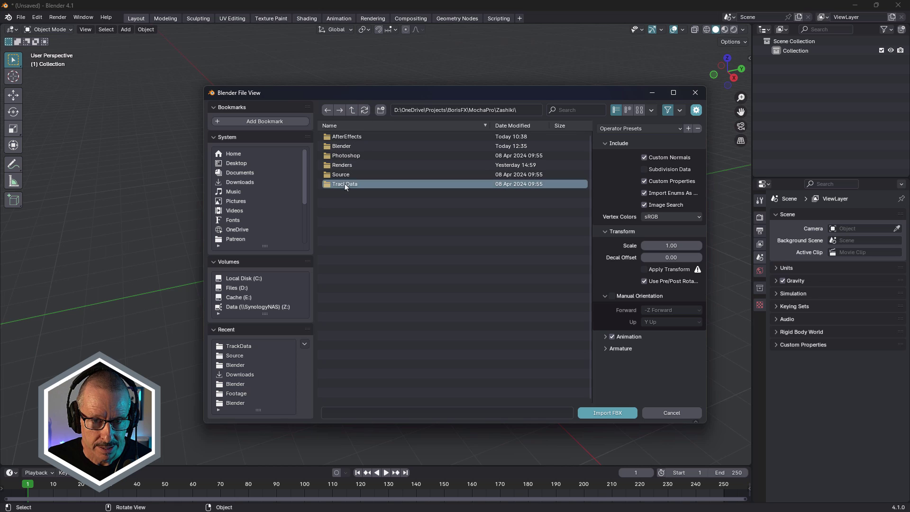
{"action": "left_click", "coordinate": [343, 184]}
{"action": "double_click", "coordinate": [337, 138]}
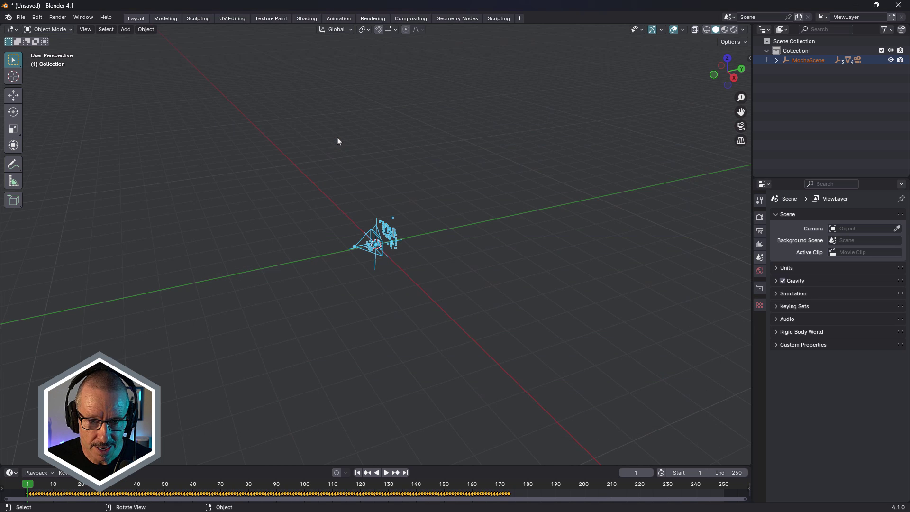
Select the Scroll_TrackMesh plane among the imported camera and tracked points
{"action": "scroll", "coordinate": [393, 231], "scroll_direction": "up", "scroll_amount": 4}
{"action": "left_click_drag", "start_coordinate": [393, 231], "coordinate": [505, 144]}
{"action": "scroll", "coordinate": [505, 144], "scroll_direction": "up", "scroll_amount": 2}
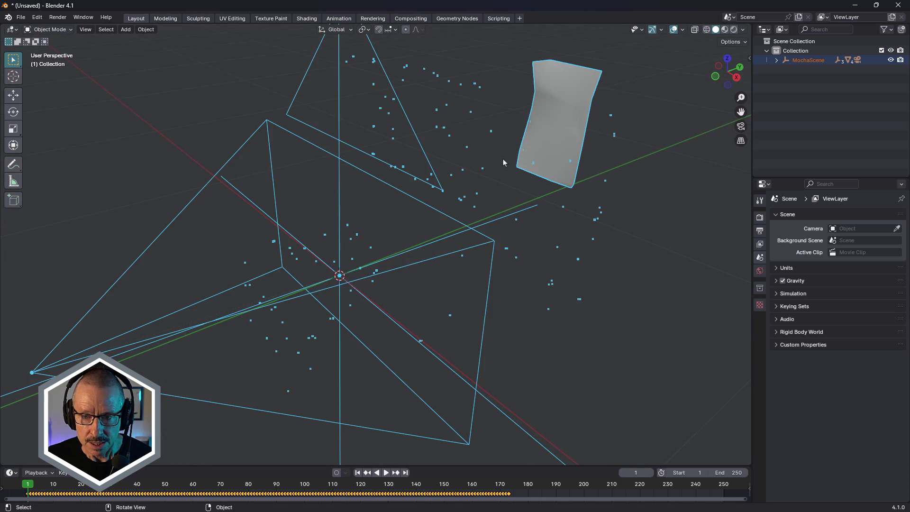
{"action": "left_click_drag", "start_coordinate": [578, 162], "coordinate": [535, 163]}
{"action": "left_click", "coordinate": [582, 109]}
{"action": "left_click", "coordinate": [517, 128]}
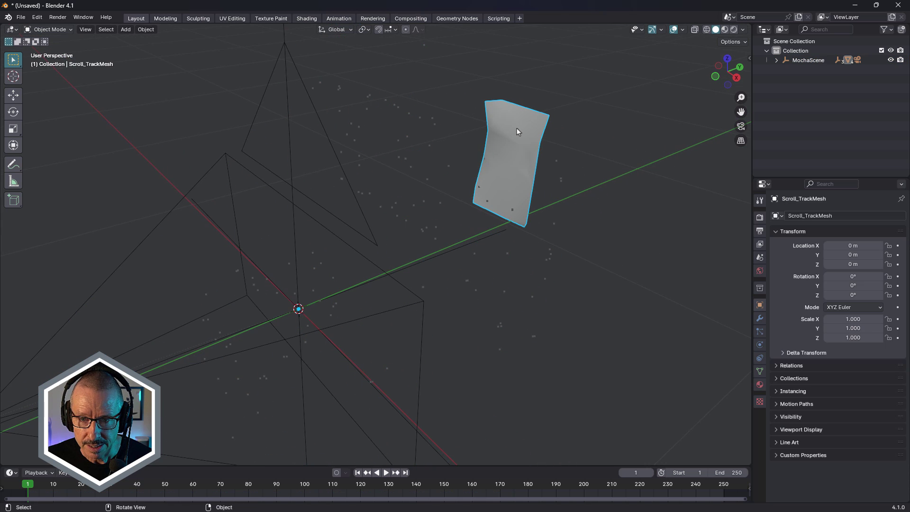
{"action": "left_click_drag", "start_coordinate": [517, 128], "coordinate": [501, 161]}
{"action": "key", "text": "shift+space"}
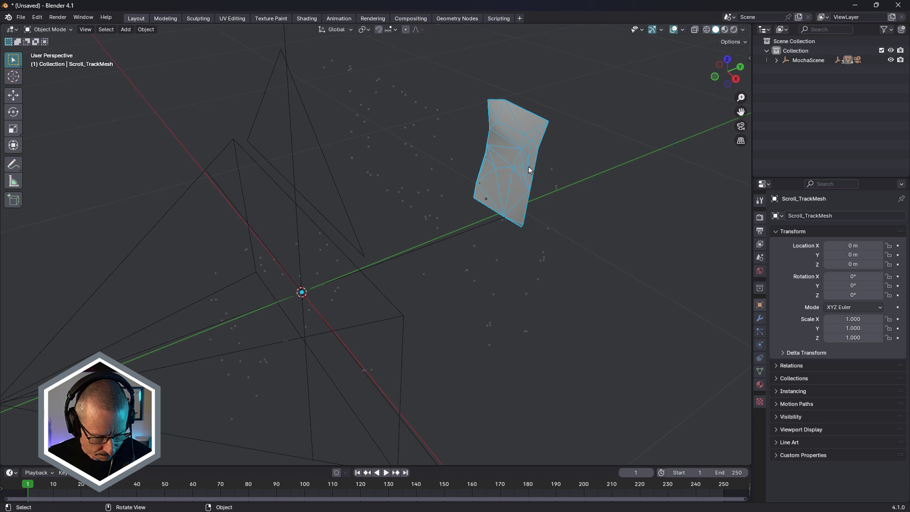
Snap the 3D cursor to a vertex near the mesh centre, then return to Object Mode
{"action": "key", "text": "Tab"}
{"action": "left_click", "coordinate": [514, 168]}
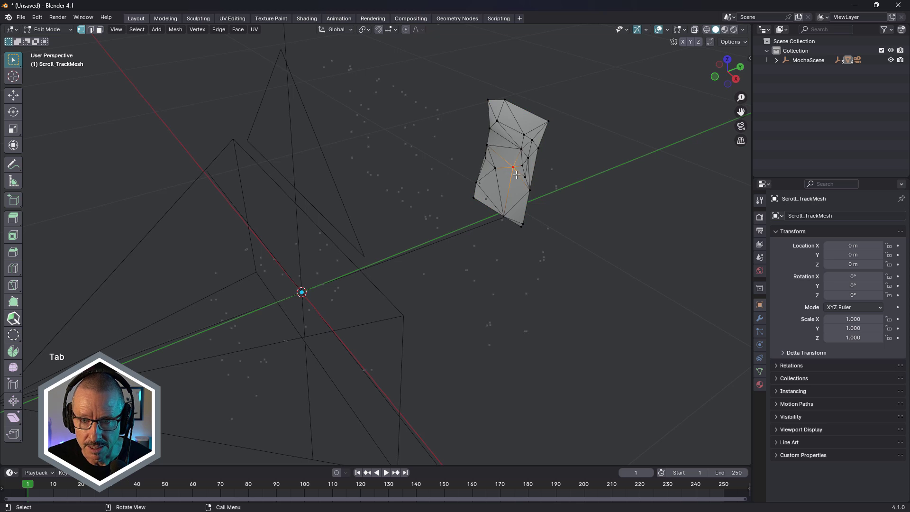
{"action": "mouse_move", "coordinate": [514, 167]}
{"action": "left_mouse_down"}
{"action": "mouse_move", "coordinate": [496, 180]}
{"action": "mouse_move", "coordinate": [515, 167]}
{"action": "left_mouse_up"}
{"action": "key", "text": "shift+s"}
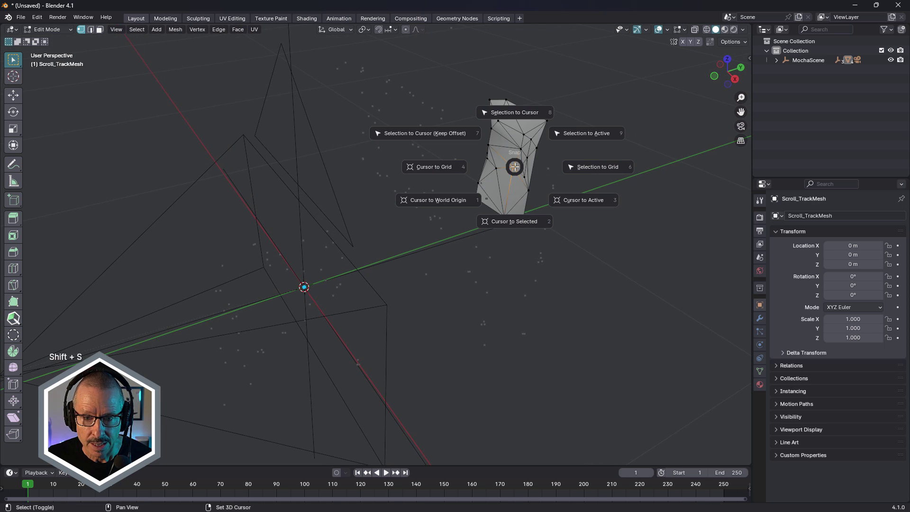
{"action": "left_click", "coordinate": [584, 203]}
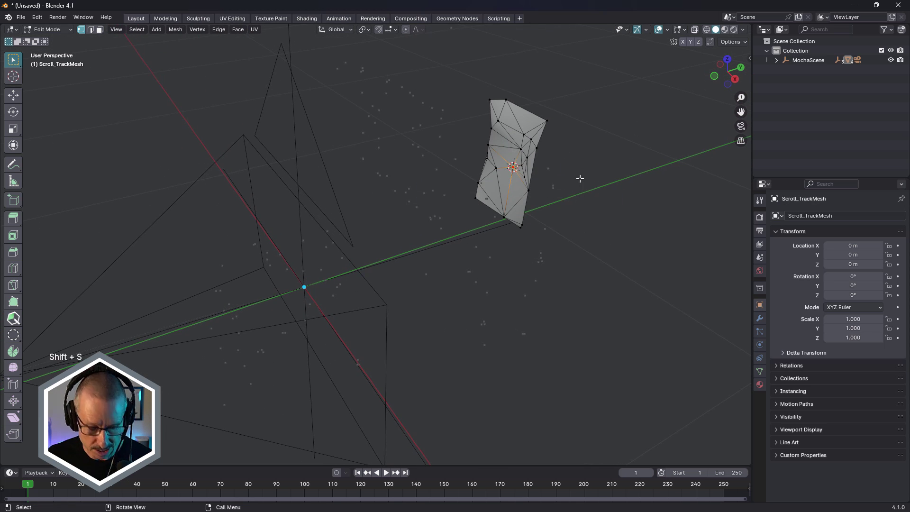
{"action": "key", "text": "Tab"}
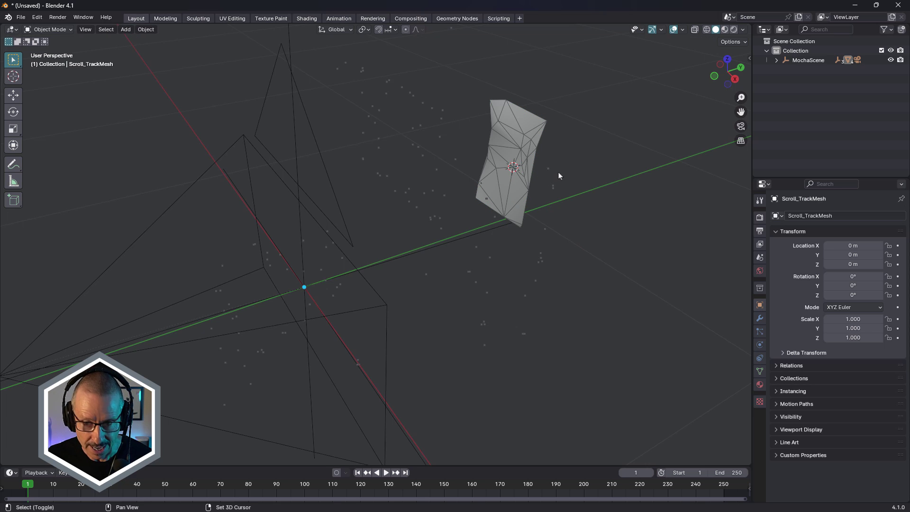
Add a Plane at the 3D cursor, rotated 90° on X and scaled to 0.134
{"action": "key", "text": "shift+a"}
{"action": "mouse_move", "coordinate": [559, 172]}
{"action": "left_click", "coordinate": [590, 174]}
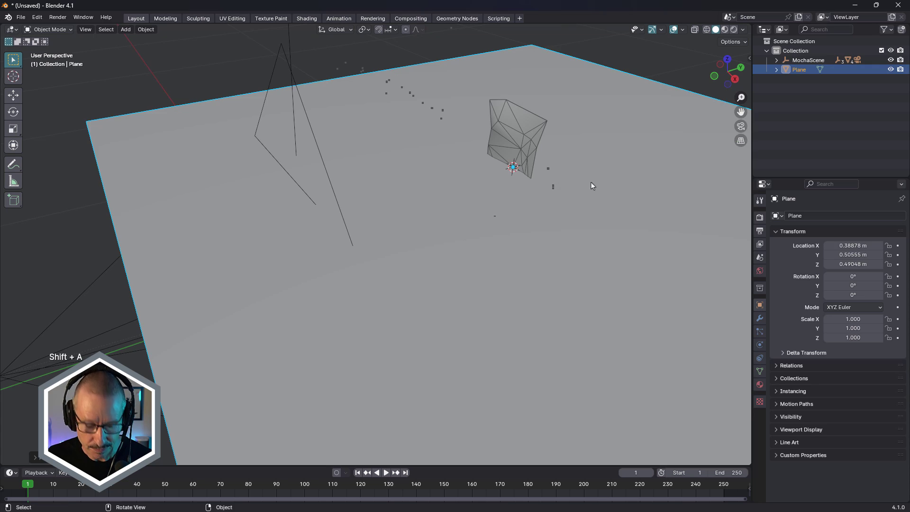
{"action": "key", "text": "r"}
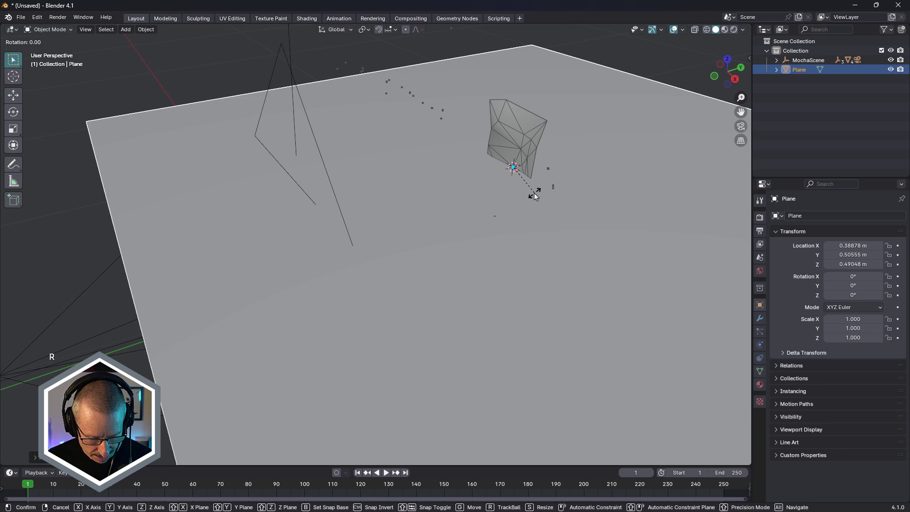
{"action": "type", "text": "x90"}
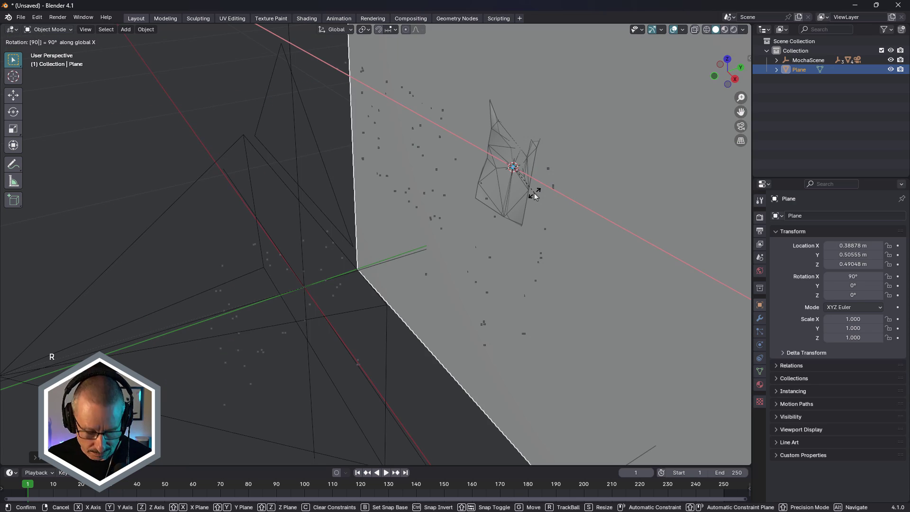
{"action": "key", "text": "Return"}
{"action": "key", "text": "s"}
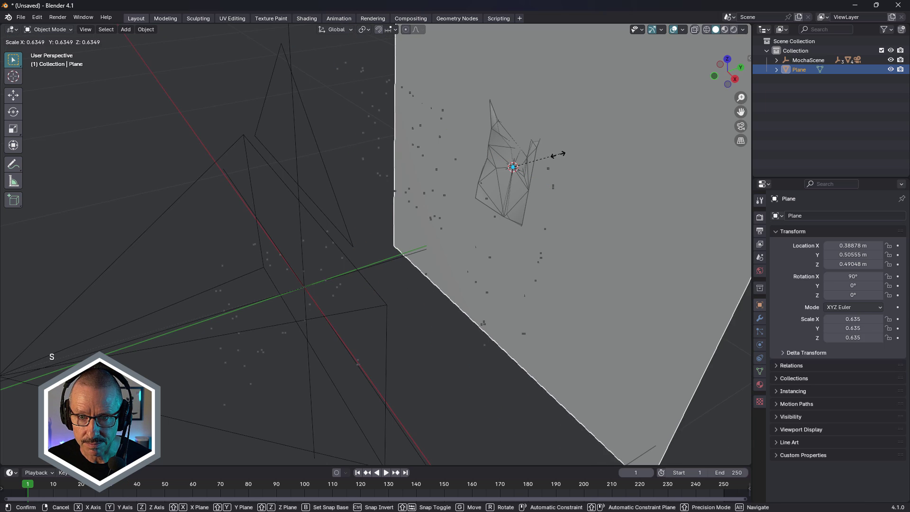
{"action": "left_click", "coordinate": [524, 167]}
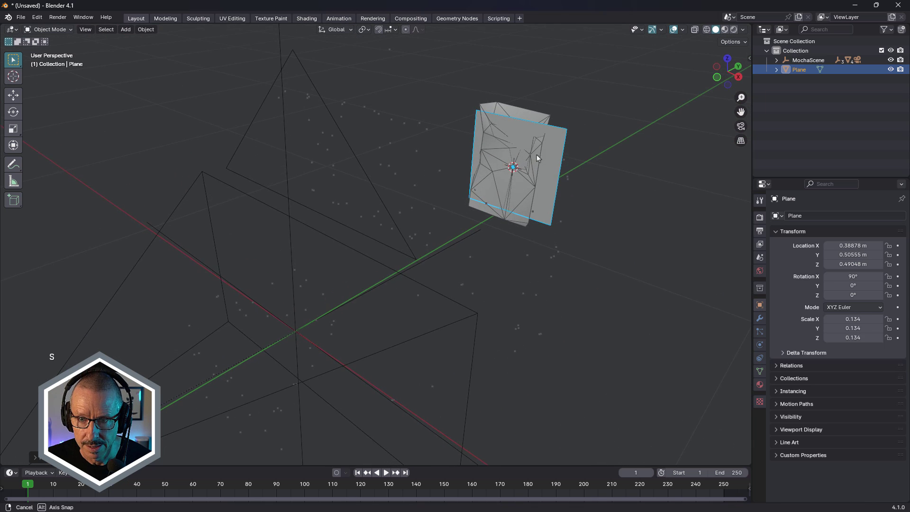
Move the plane's right edge left to narrow it to the scroll's width
{"action": "key", "text": "Tab"}
{"action": "left_click", "coordinate": [609, 106]}
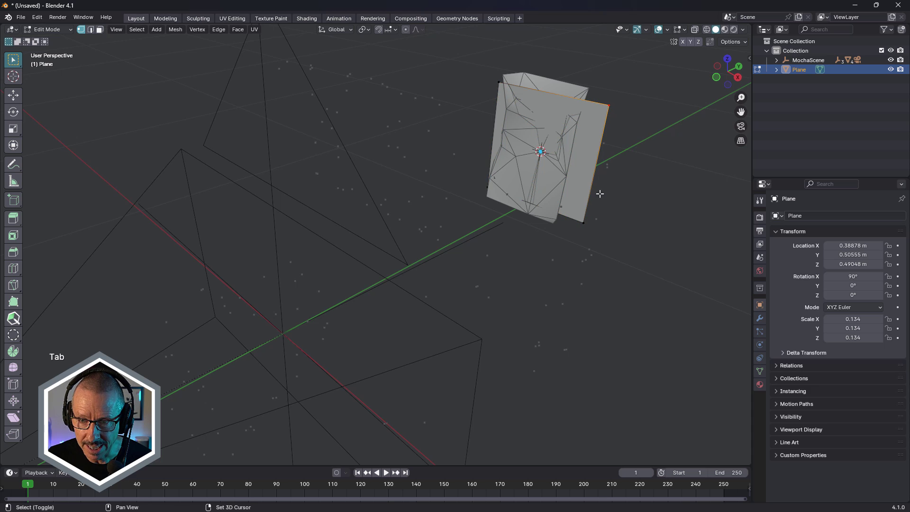
{"action": "left_click", "coordinate": [13, 97]}
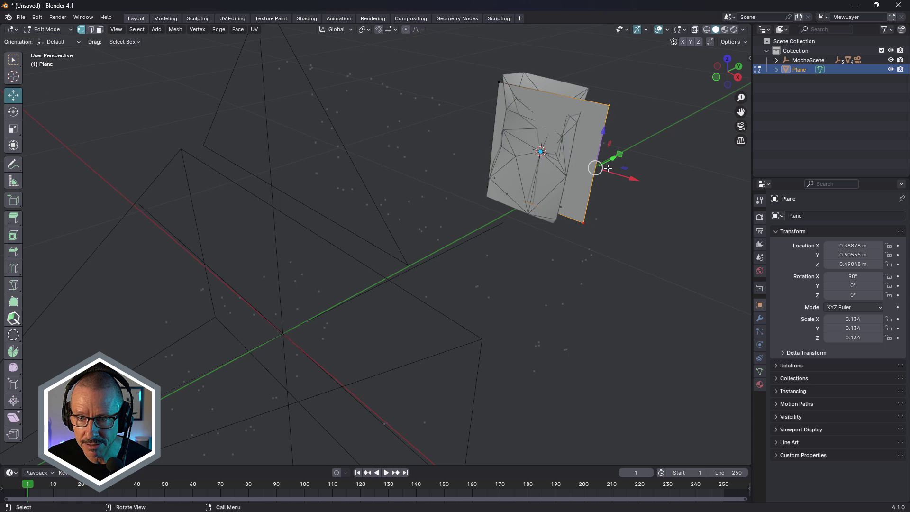
{"action": "left_click_drag", "start_coordinate": [624, 174], "coordinate": [598, 171]}
{"action": "left_click_drag", "start_coordinate": [524, 140], "coordinate": [616, 171]}
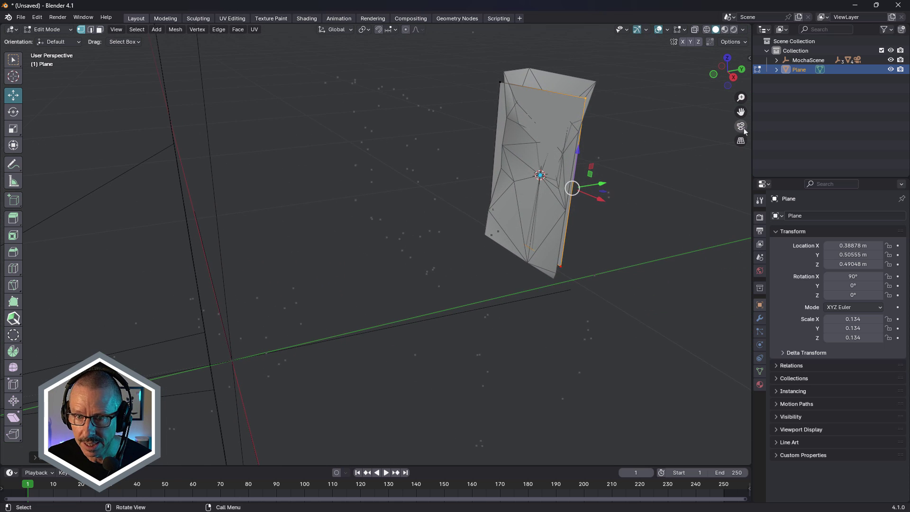
Hide Scroll_TrackMesh in the viewport via the expanded MochaScene Scroll group
{"action": "key", "text": "Tab"}
{"action": "left_click", "coordinate": [559, 88]}
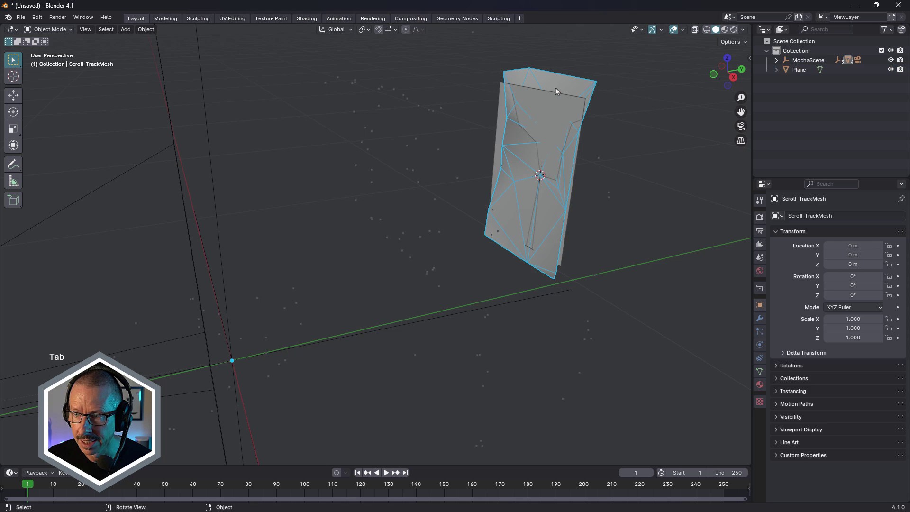
{"action": "left_click", "coordinate": [777, 60]}
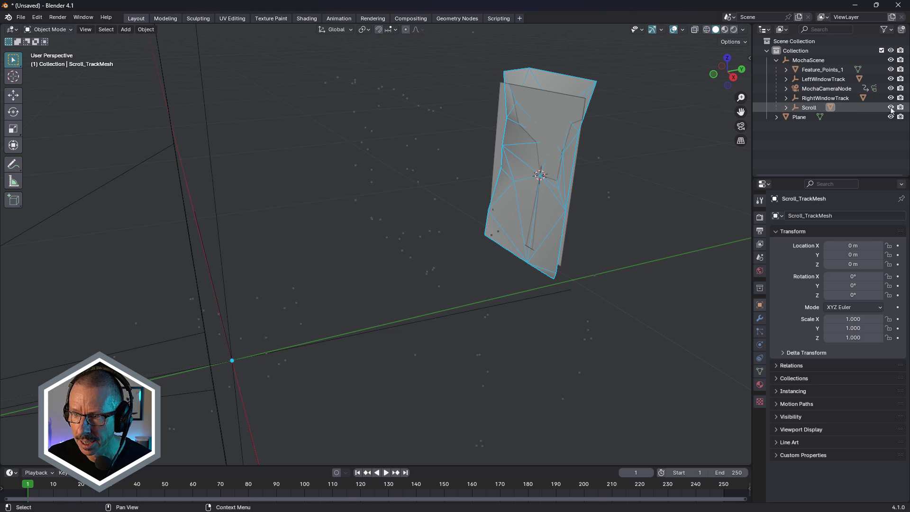
{"action": "left_click", "coordinate": [786, 109]}
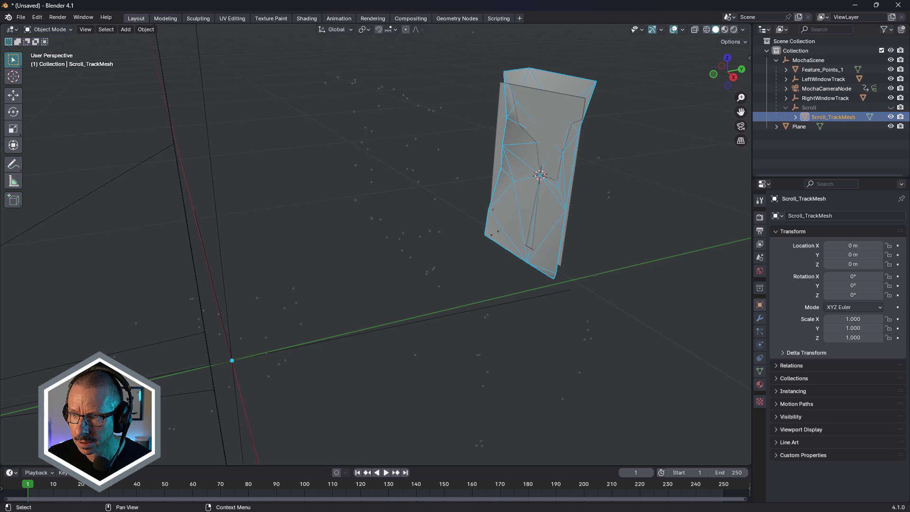
{"action": "left_click", "coordinate": [891, 117]}
Play the shot through the Mocha camera and show MochaCameraNode's 19.73 mm lens settings
{"action": "left_click", "coordinate": [741, 127]}
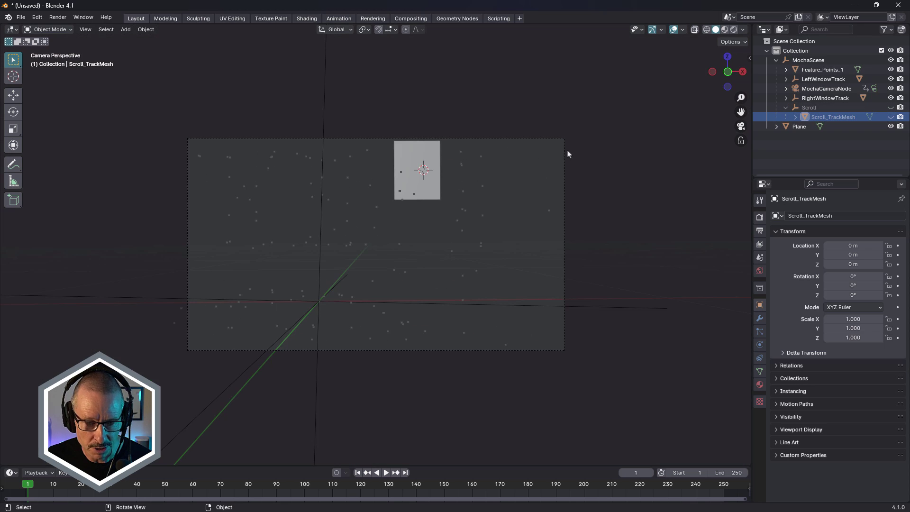
{"action": "left_click_drag", "start_coordinate": [331, 495], "coordinate": [339, 409]}
{"action": "key", "text": "space"}
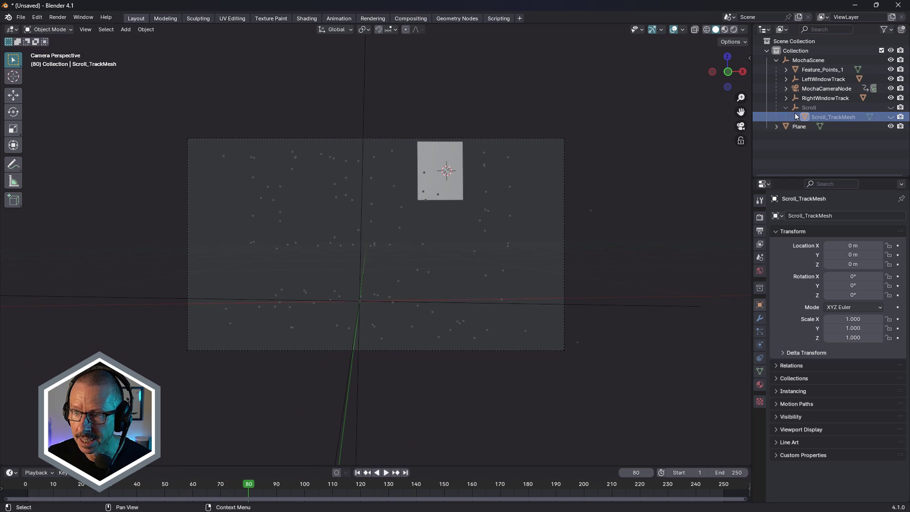
{"action": "left_click", "coordinate": [818, 89]}
{"action": "left_click", "coordinate": [761, 345]}
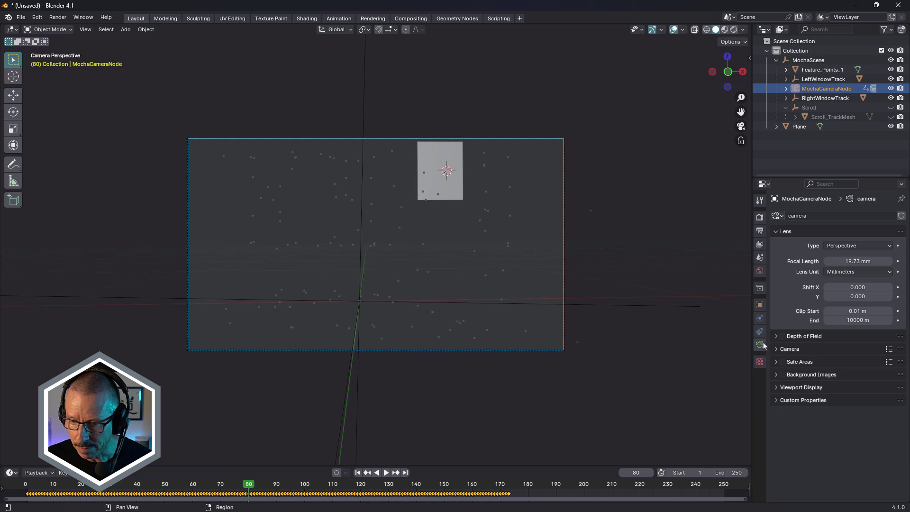
{"action": "left_click", "coordinate": [21, 18]}
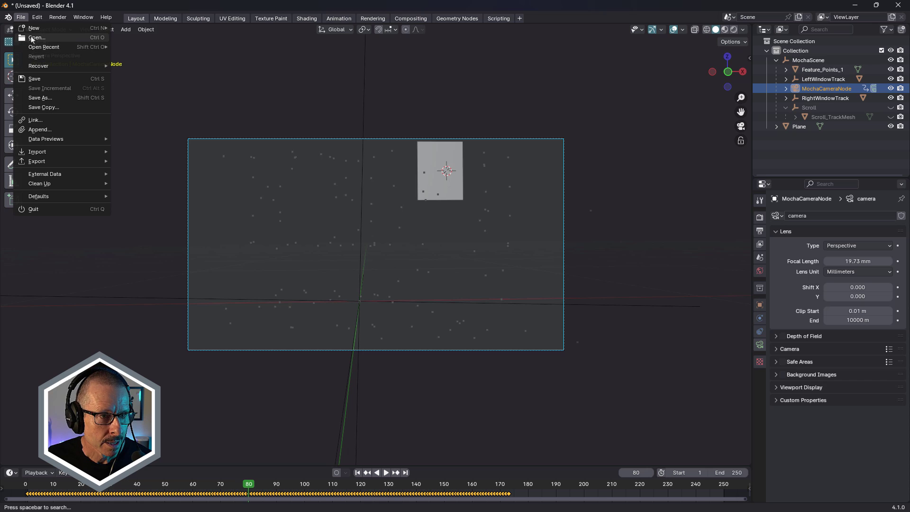
Open the recent Scroll.blend without saving the current scene
{"action": "mouse_move", "coordinate": [48, 48]}
{"action": "left_click", "coordinate": [148, 48]}
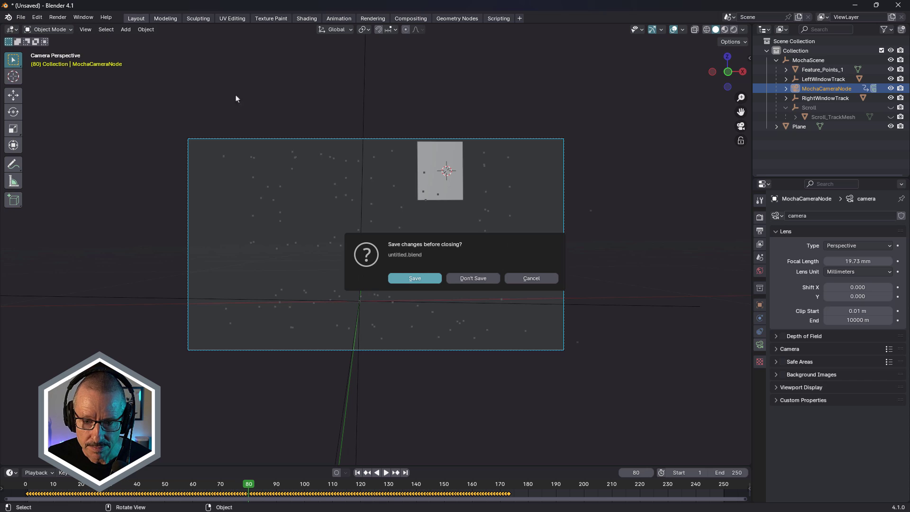
{"action": "left_click", "coordinate": [484, 278]}
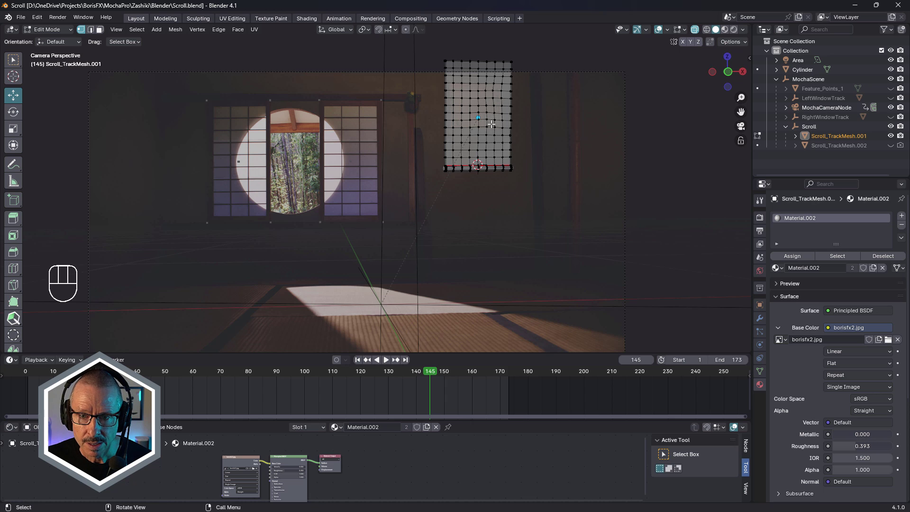
Check the scroll mesh through the tracked camera in Material Preview and Rendered shading
{"action": "left_click_drag", "start_coordinate": [492, 124], "coordinate": [598, 309]}
{"action": "left_click_drag", "start_coordinate": [541, 286], "coordinate": [476, 188]}
{"action": "left_click", "coordinate": [741, 127]}
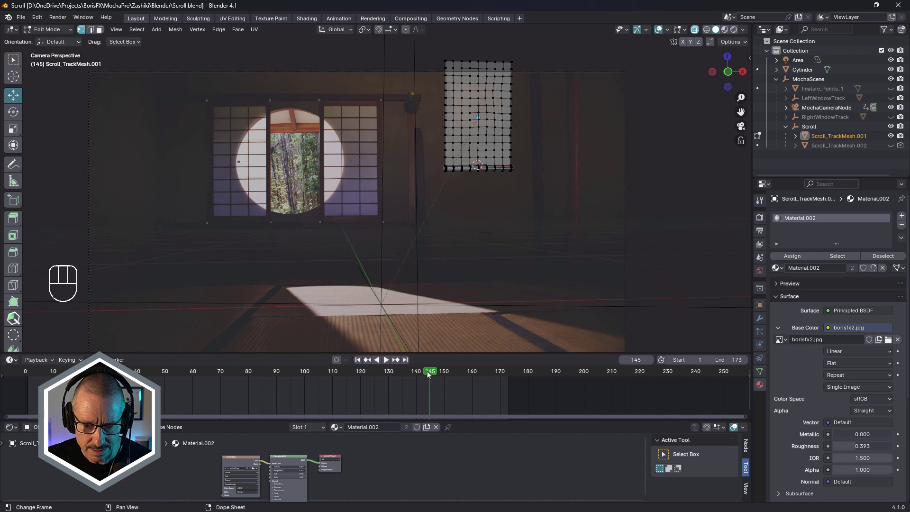
{"action": "left_click_drag", "start_coordinate": [429, 373], "coordinate": [328, 404]}
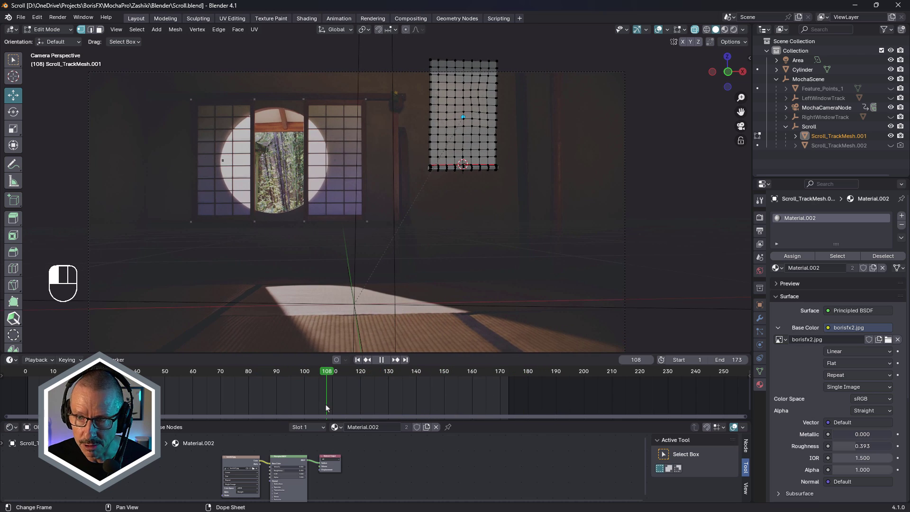
{"action": "left_click", "coordinate": [725, 30]}
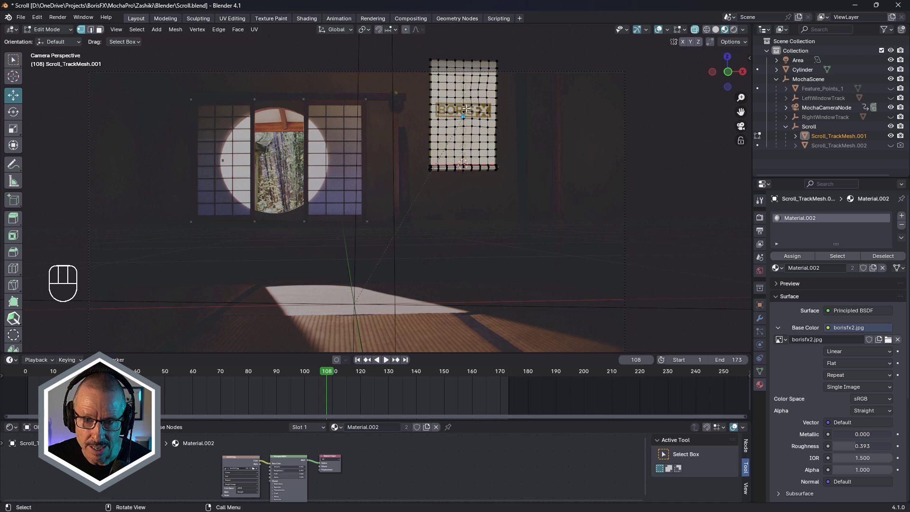
{"action": "left_click", "coordinate": [735, 29]}
{"action": "scroll", "coordinate": [474, 83], "scroll_direction": "up", "scroll_amount": 4}
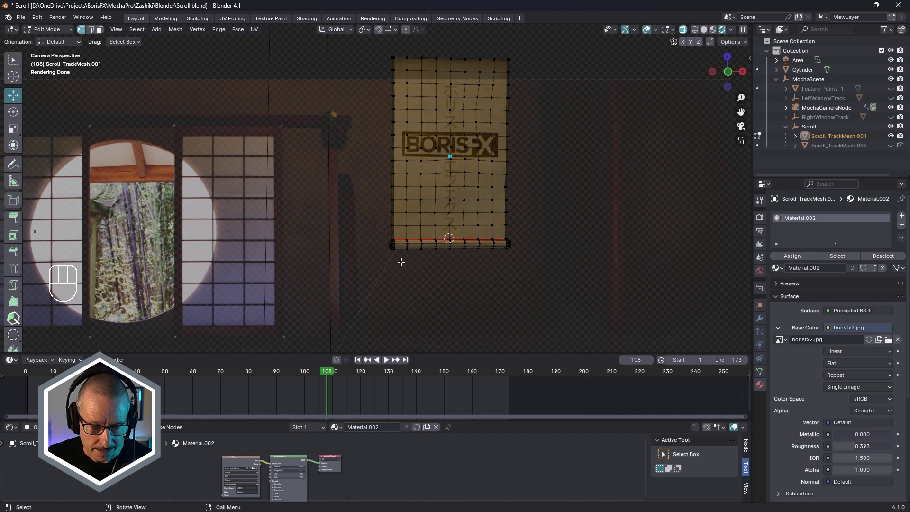
{"action": "mouse_move", "coordinate": [323, 385]}
{"action": "left_mouse_down"}
{"action": "mouse_move", "coordinate": [223, 385]}
{"action": "mouse_move", "coordinate": [319, 385]}
{"action": "left_mouse_up"}
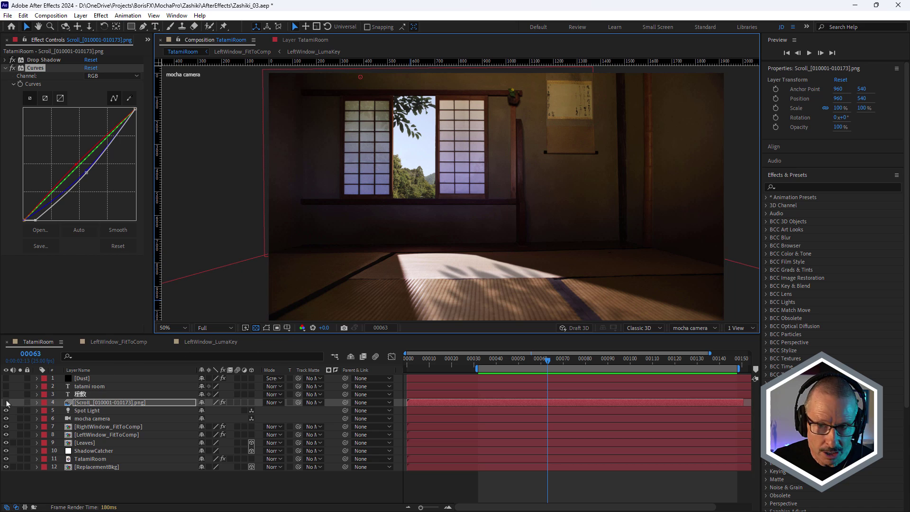
Show scroll layer 4, enable its Curves effect, and scrub to check the tracking
{"action": "left_click", "coordinate": [6, 403]}
{"action": "left_click", "coordinate": [103, 403]}
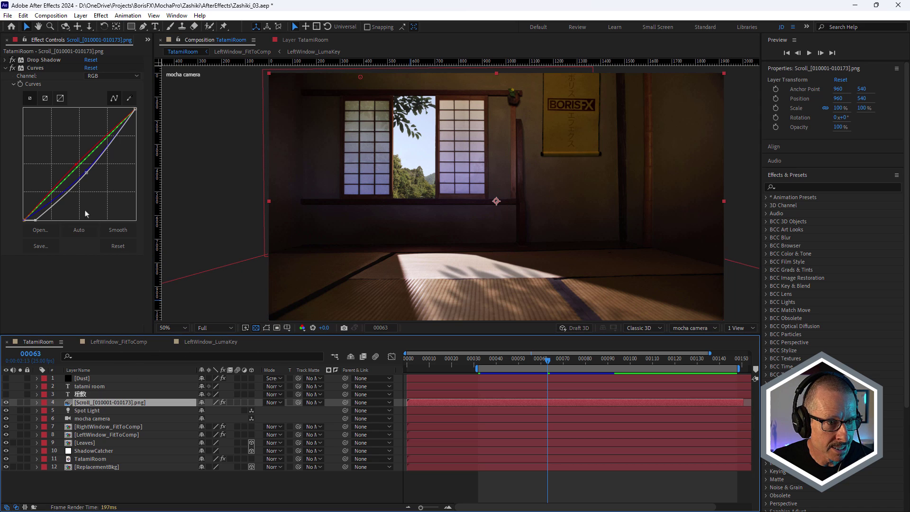
{"action": "left_click", "coordinate": [6, 68]}
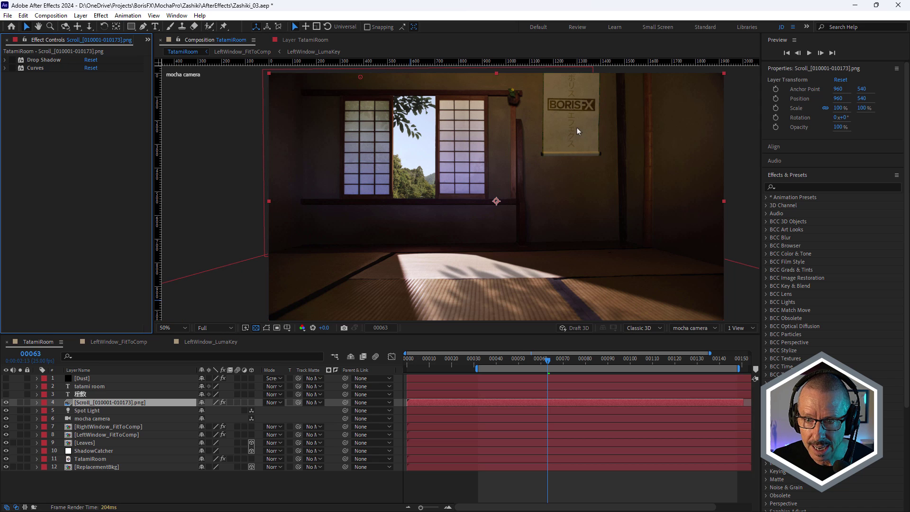
{"action": "scroll", "coordinate": [576, 127], "scroll_direction": "up", "scroll_amount": 4}
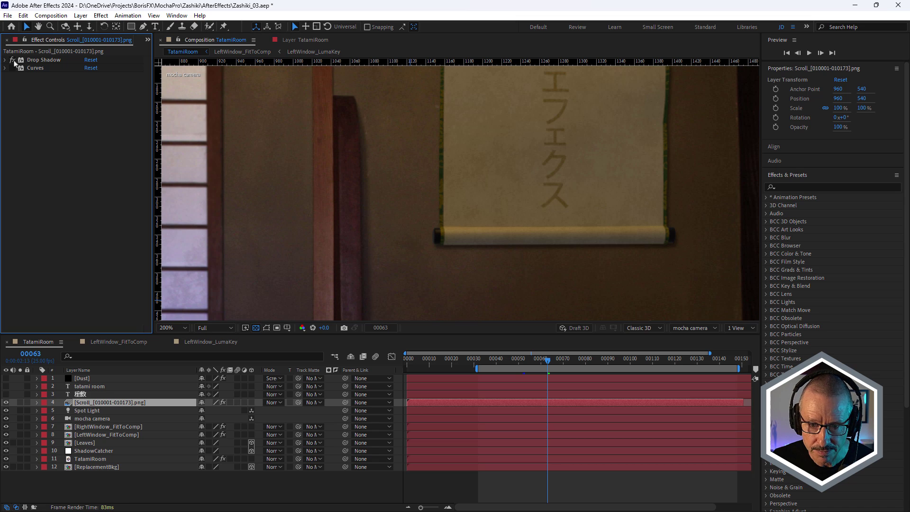
{"action": "left_click", "coordinate": [37, 69]}
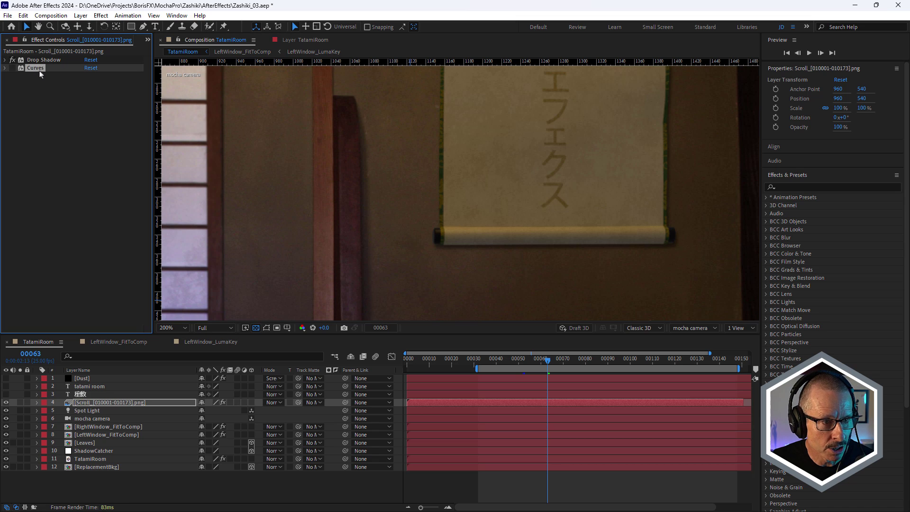
{"action": "left_click", "coordinate": [12, 68]}
{"action": "scroll", "coordinate": [530, 177], "scroll_direction": "down", "scroll_amount": 3}
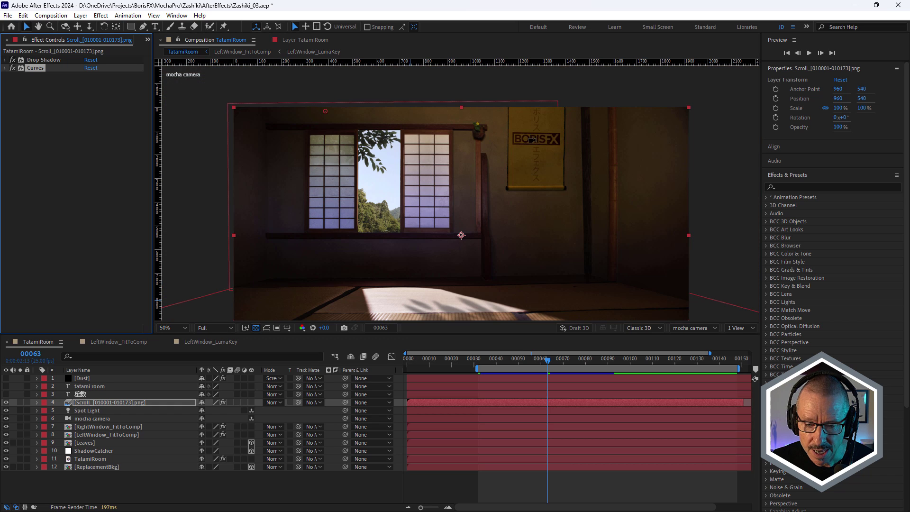
{"action": "left_click_drag", "start_coordinate": [555, 362], "coordinate": [543, 380]}
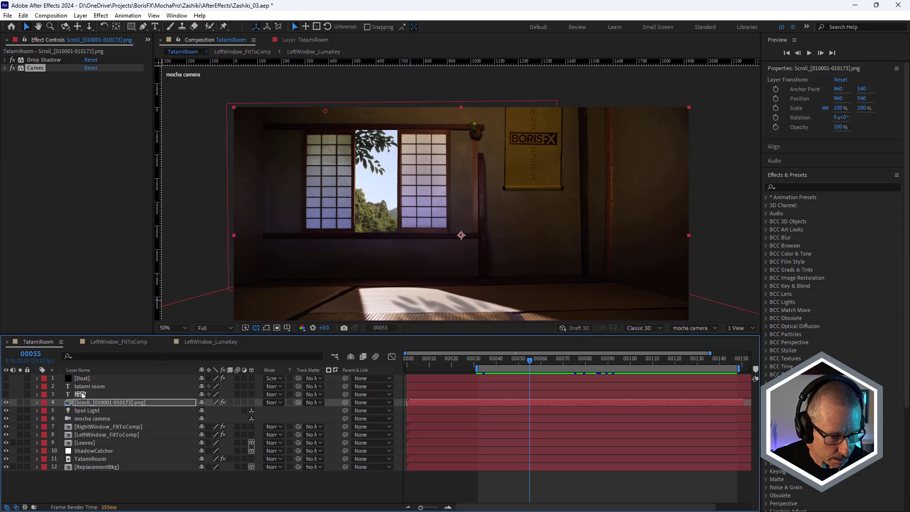
Make the 座敷 / tatami room title visible and scrub its opacity fade-in to frame 120
{"action": "left_click", "coordinate": [85, 394]}
{"action": "left_click", "coordinate": [87, 387], "text": "shift"}
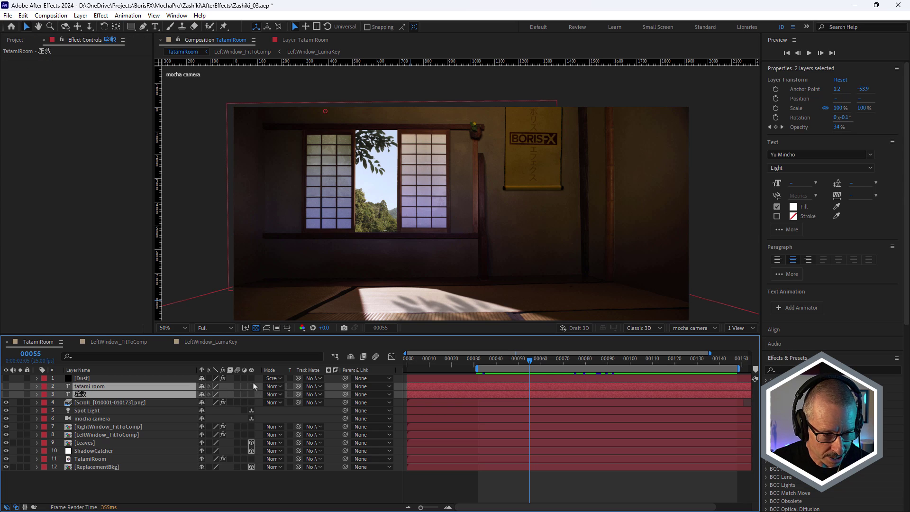
{"action": "left_click", "coordinate": [6, 394]}
{"action": "left_click_drag", "start_coordinate": [497, 364], "coordinate": [557, 363]}
{"action": "key", "text": "Page_Up"}
{"action": "key", "text": "Page_Up"}
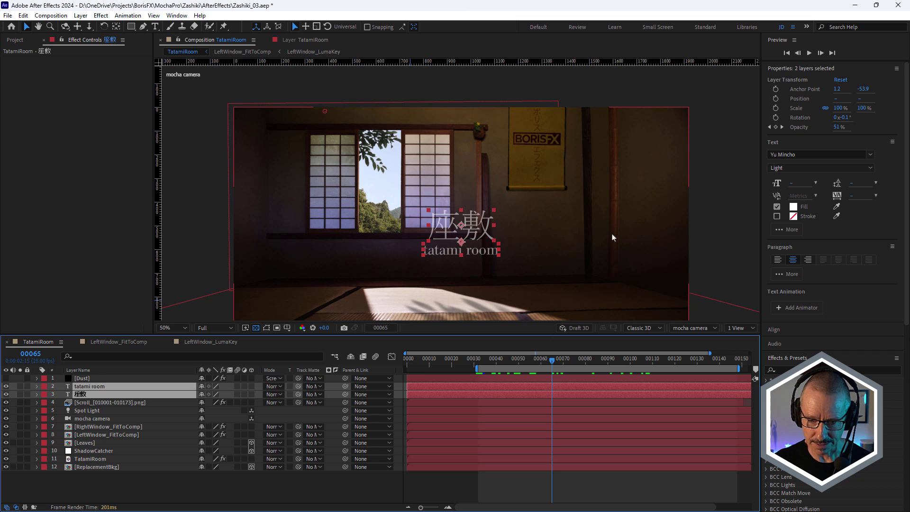
{"action": "left_click_drag", "start_coordinate": [483, 363], "coordinate": [577, 390]}
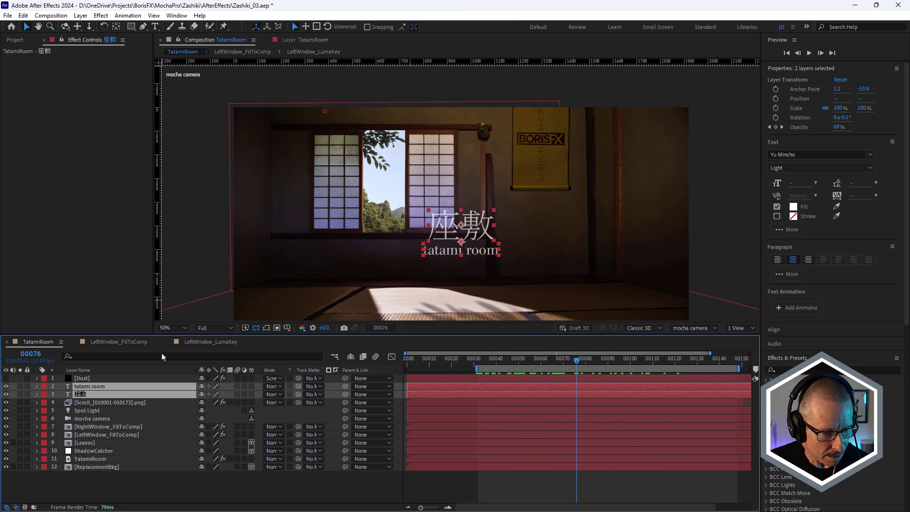
Make the Dust layer visible and solo it to inspect the particles up close, then unsolo
{"action": "left_click", "coordinate": [80, 378]}
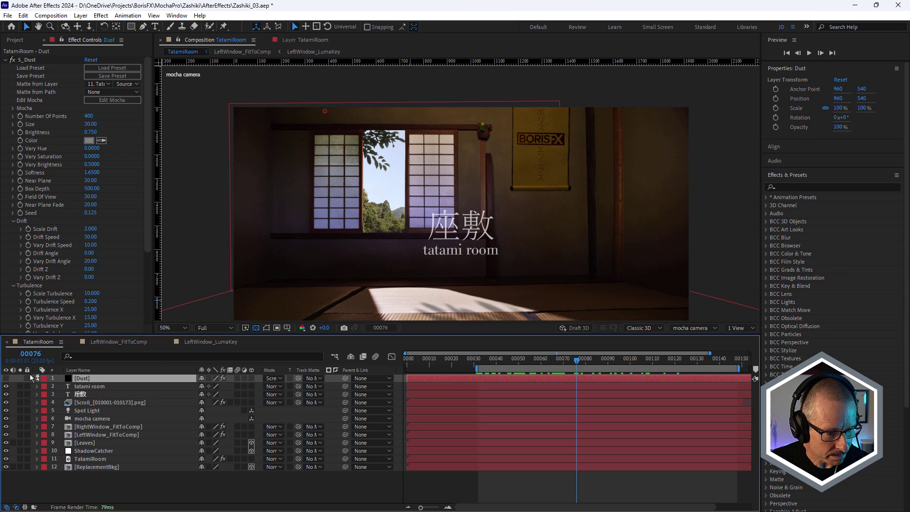
{"action": "left_click", "coordinate": [5, 378]}
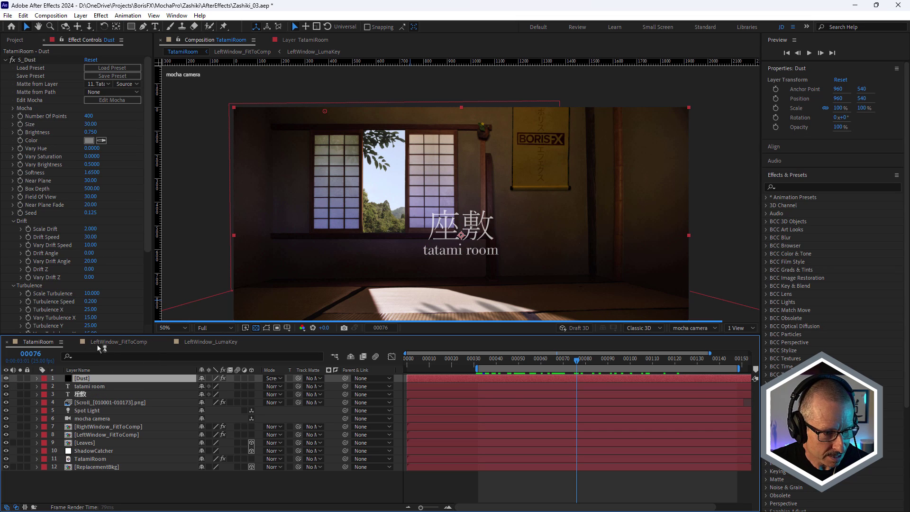
{"action": "left_click", "coordinate": [20, 378]}
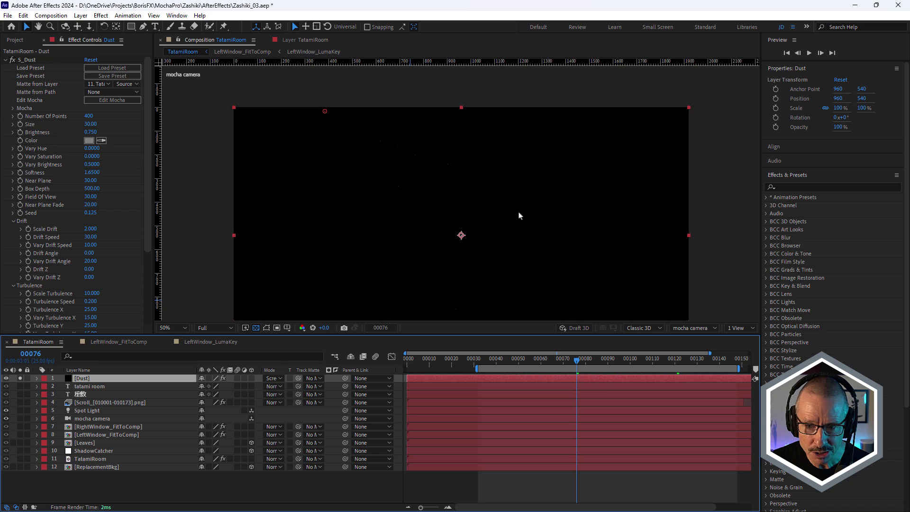
{"action": "scroll", "coordinate": [514, 215], "scroll_direction": "up", "scroll_amount": 4}
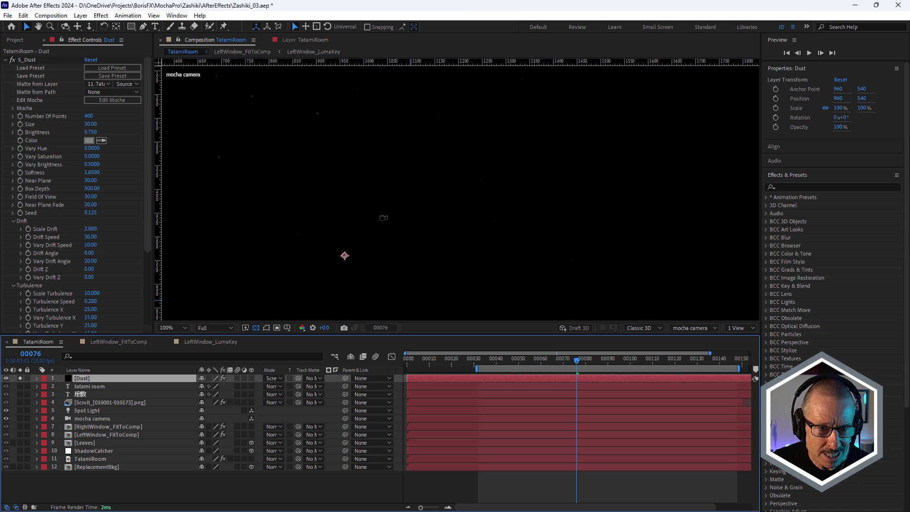
{"action": "scroll", "coordinate": [382, 218], "scroll_direction": "down", "scroll_amount": 4}
{"action": "scroll", "coordinate": [218, 156], "scroll_direction": "up", "scroll_amount": 6}
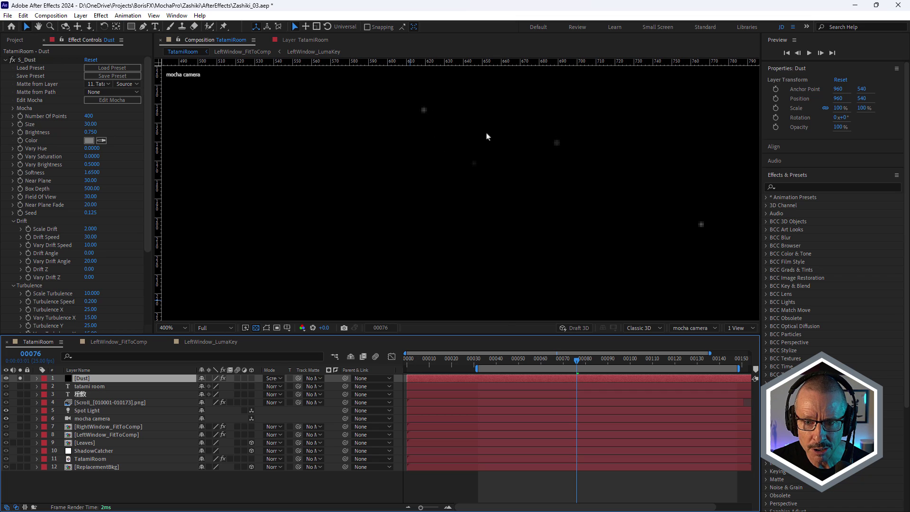
{"action": "scroll", "coordinate": [490, 137], "scroll_direction": "down", "scroll_amount": 6}
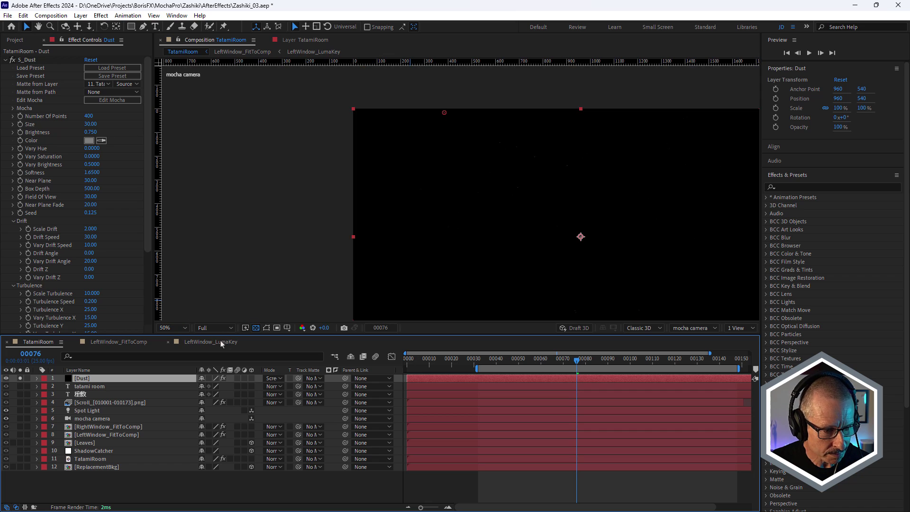
{"action": "left_click", "coordinate": [20, 379]}
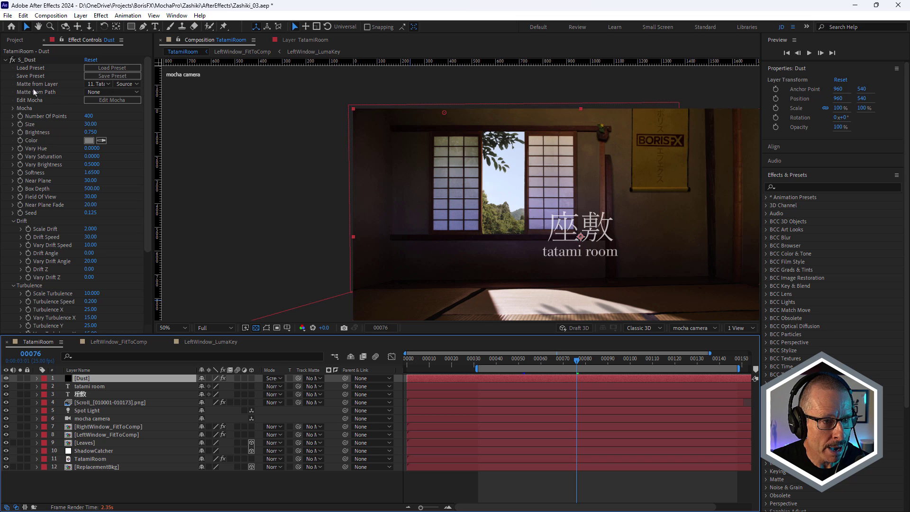
Confirm S_Dust's Matte from Layer uses TatamiRoom and scroll down to Point Masking
{"action": "left_click", "coordinate": [99, 84]}
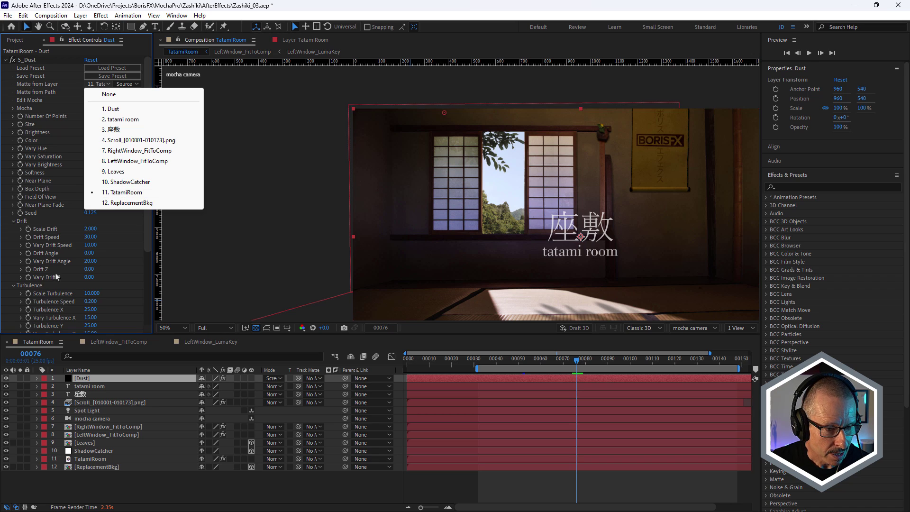
{"action": "left_click", "coordinate": [122, 279]}
{"action": "scroll", "coordinate": [110, 283], "scroll_direction": "down", "scroll_amount": 3}
{"action": "scroll", "coordinate": [111, 284], "scroll_direction": "down", "scroll_amount": 4}
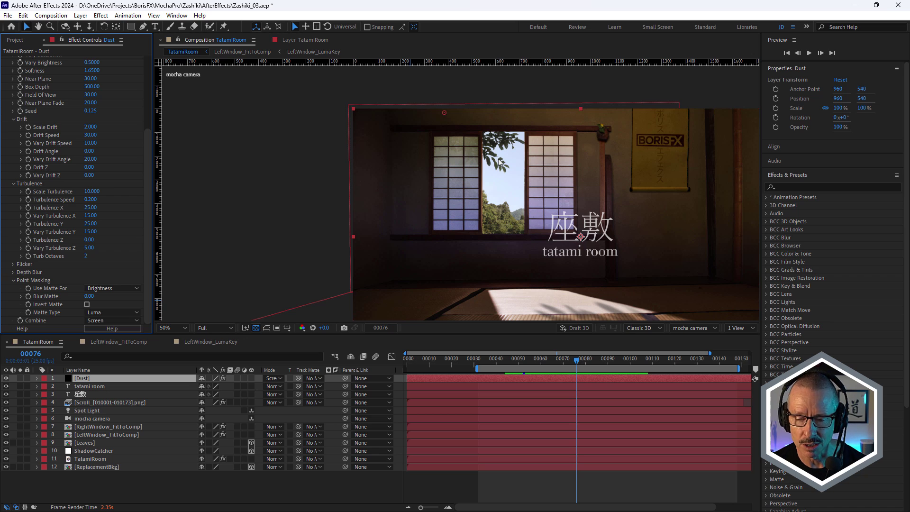
Filter the Boris FX videos page by the Sapphire product, showing 235 videos
{"action": "key", "text": "alt+Tab"}
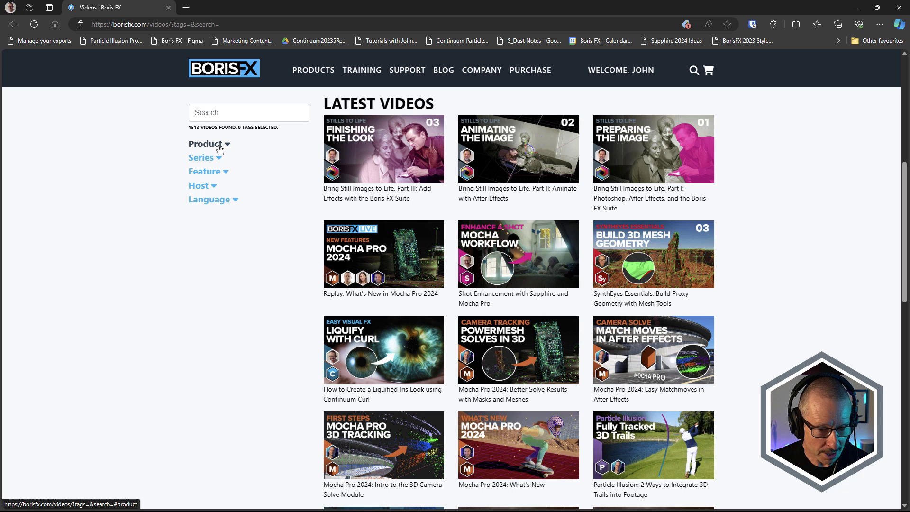
{"action": "left_click", "coordinate": [205, 144]}
{"action": "left_click", "coordinate": [197, 295]}
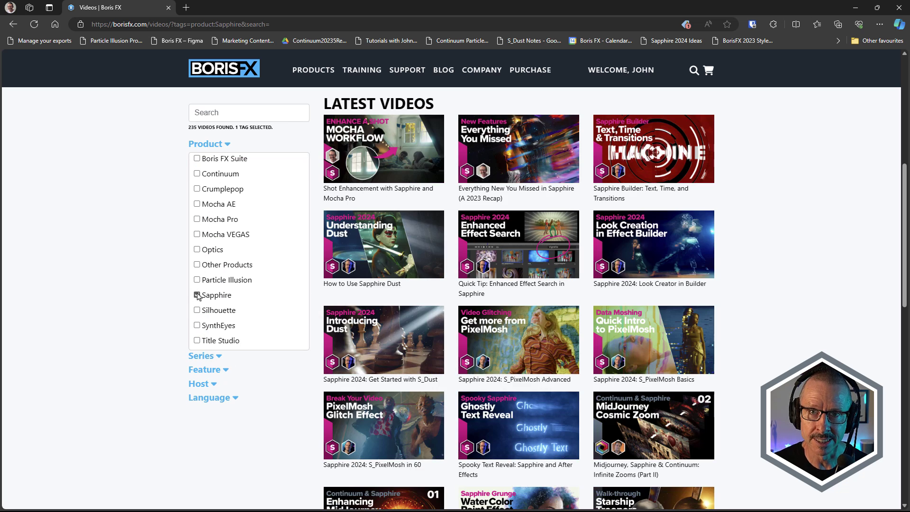